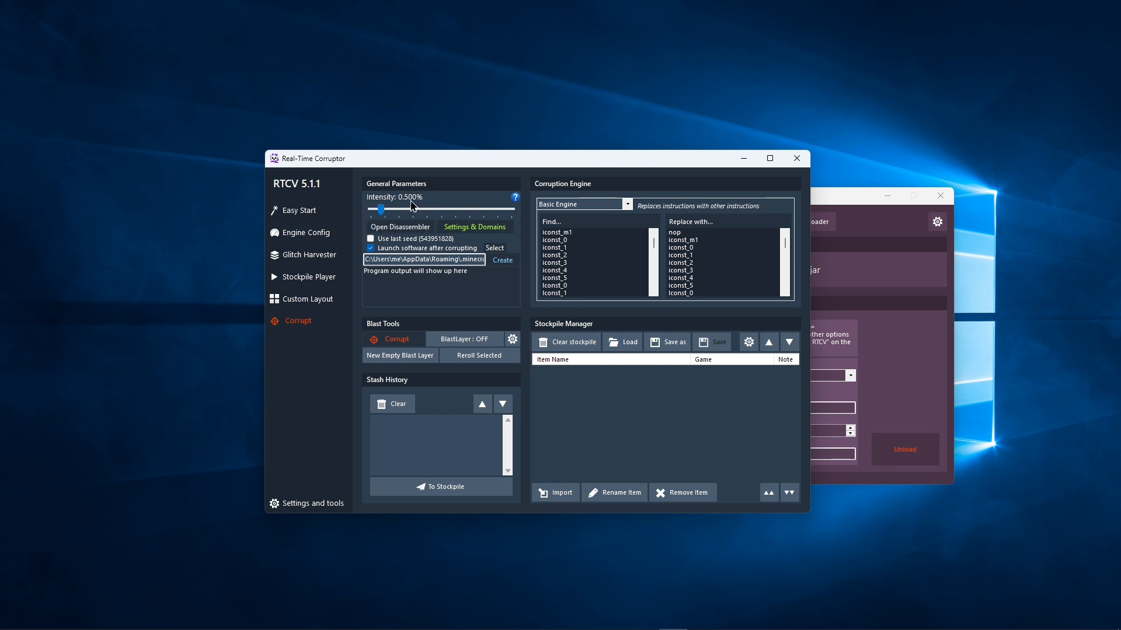
# Try the corruption intensity at both extremes, and set it to about 5.208%
pyautogui.moveTo(380, 210); pyautogui.dragTo(529, 216)
pyautogui.moveTo(524, 207); pyautogui.dragTo(347, 220)
pyautogui.moveTo(376, 209); pyautogui.dragTo(405, 218)
pyautogui.click(628, 207)
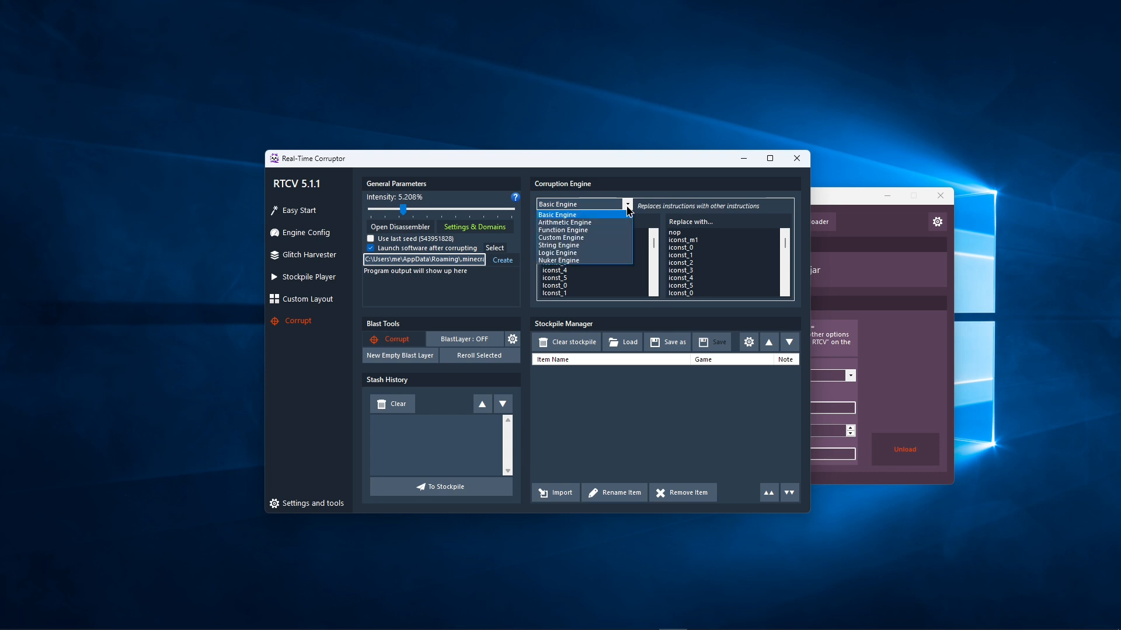
pyautogui.click(627, 206)
pyautogui.click(630, 208)
pyautogui.click(622, 207)
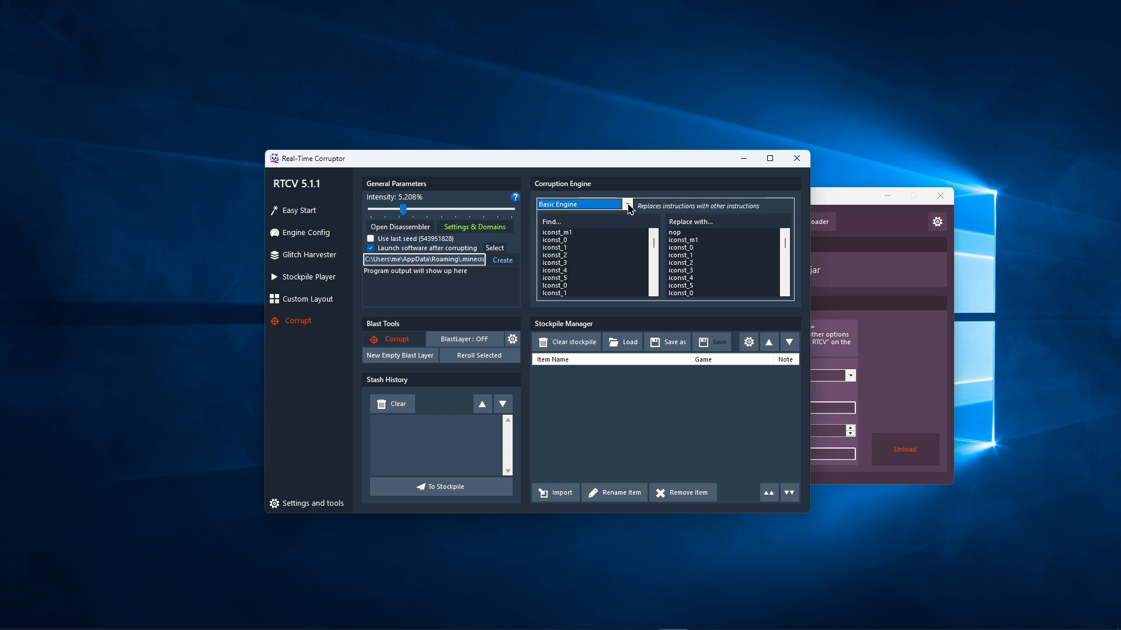
# Try sastore as the instruction to find with bastore, castore and sastore as replacements, and clear those selections
pyautogui.scroll(-3, 655, 253)
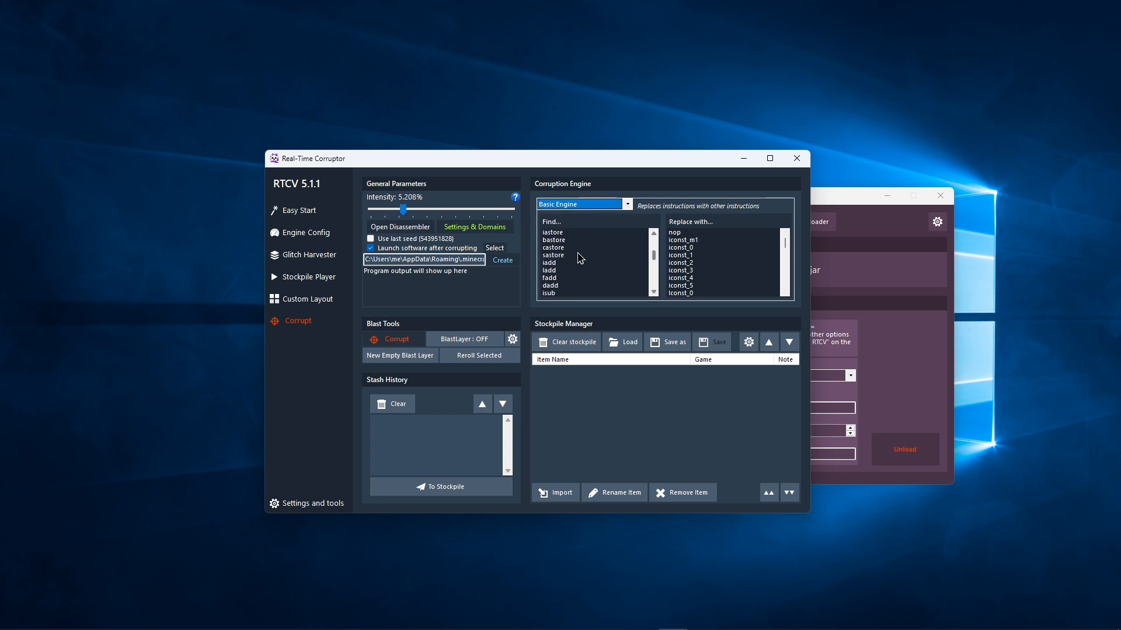
pyautogui.click(580, 255)
pyautogui.moveTo(688, 240); pyautogui.dragTo(689, 256)
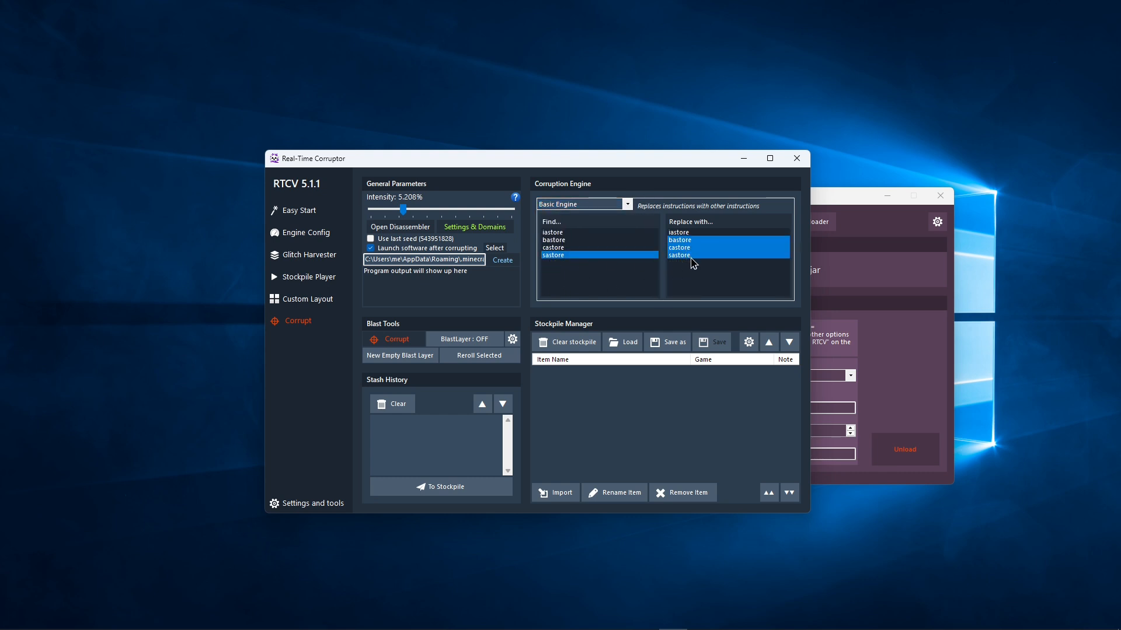
pyautogui.keyDown('ctrl'); pyautogui.click(693, 255); pyautogui.keyUp('ctrl')
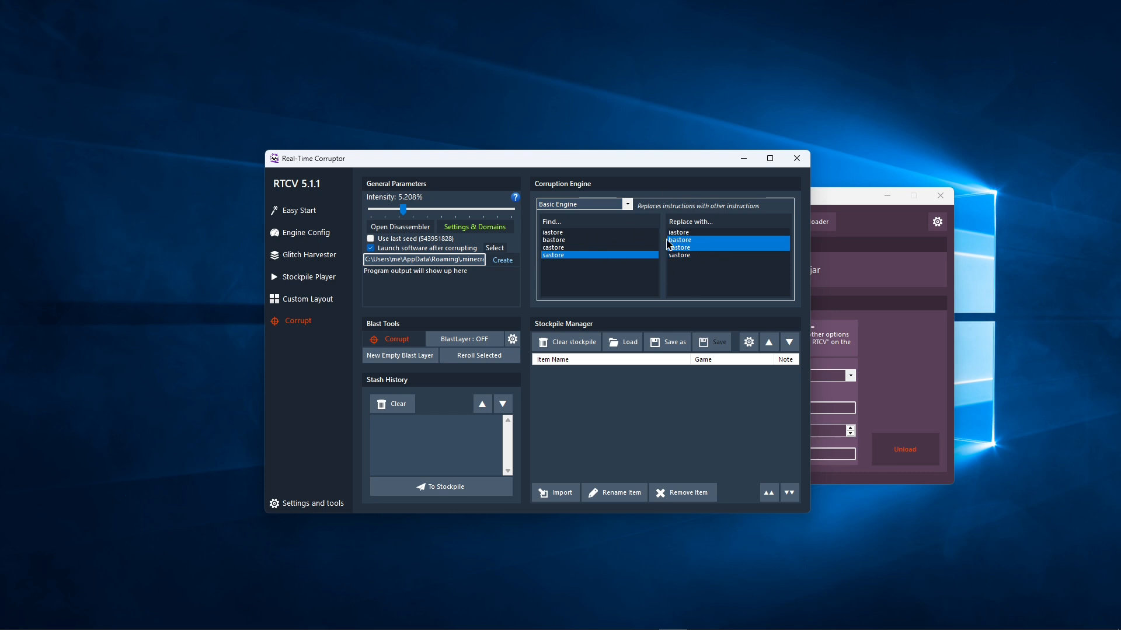
pyautogui.keyDown('ctrl'); pyautogui.click(687, 247); pyautogui.keyUp('ctrl')
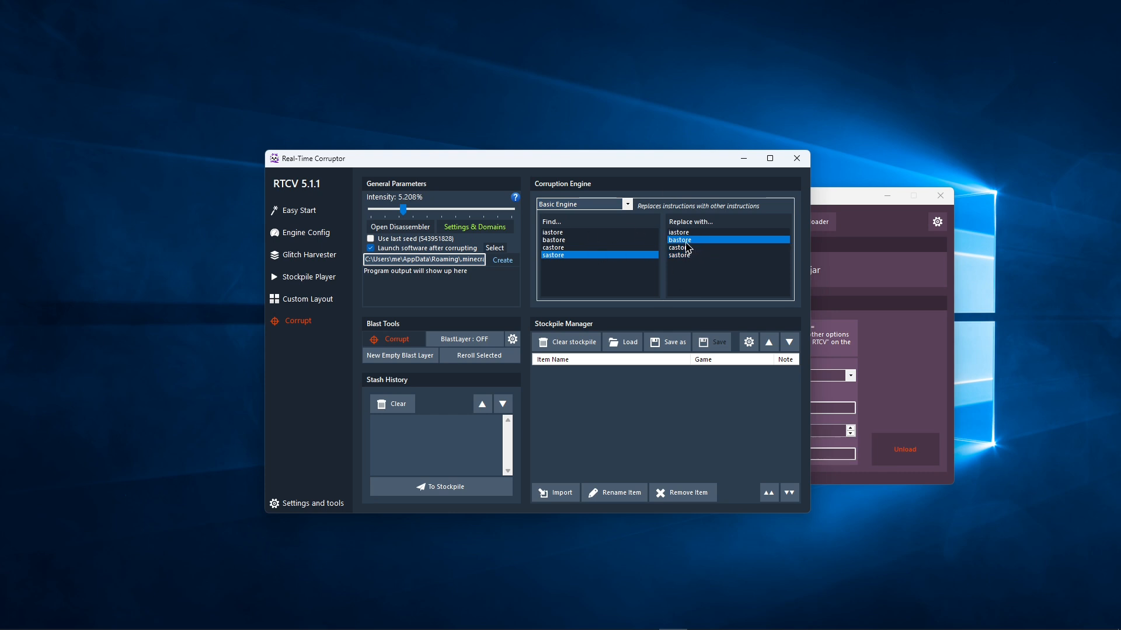
pyautogui.keyDown('ctrl'); pyautogui.click(686, 242); pyautogui.keyUp('ctrl')
pyautogui.keyDown('ctrl'); pyautogui.click(591, 255); pyautogui.keyUp('ctrl')
pyautogui.scroll(-15, 572, 239)
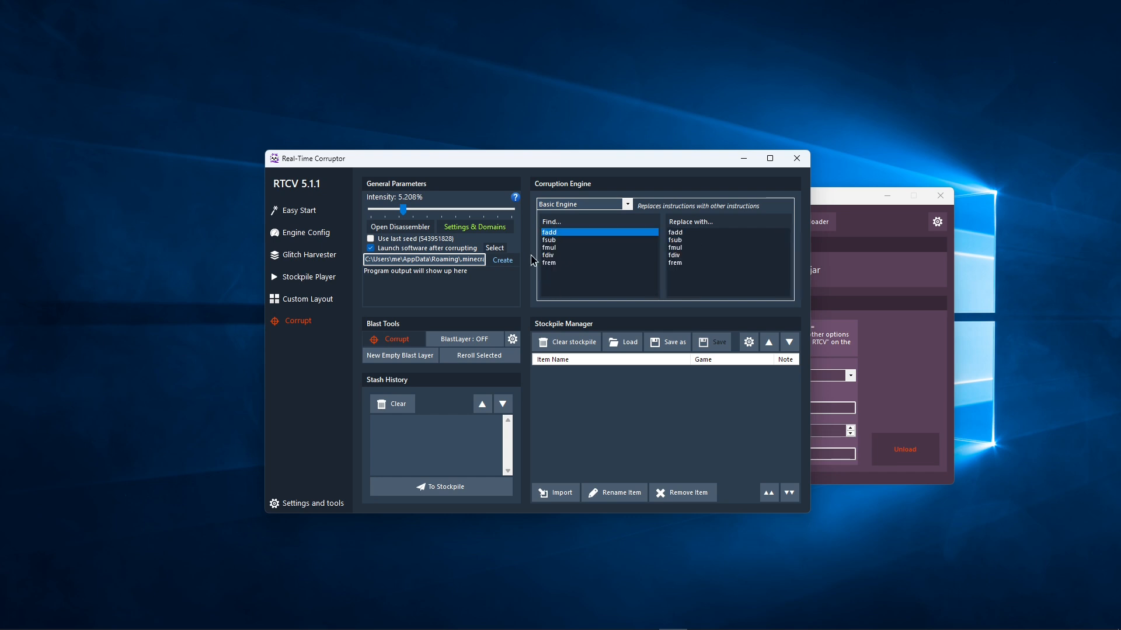
pyautogui.scroll(-2, 572, 261)
pyautogui.scroll(-1, 575, 263)
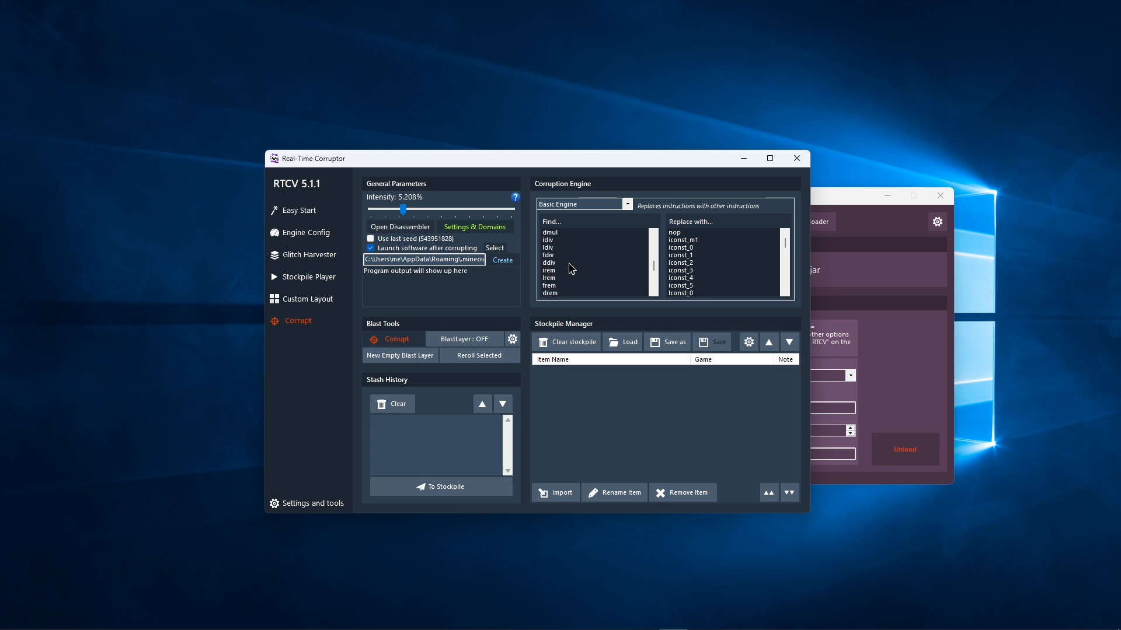
# Set the Basic Engine to find dadd instructions and replace them with dsub
pyautogui.click(573, 268)
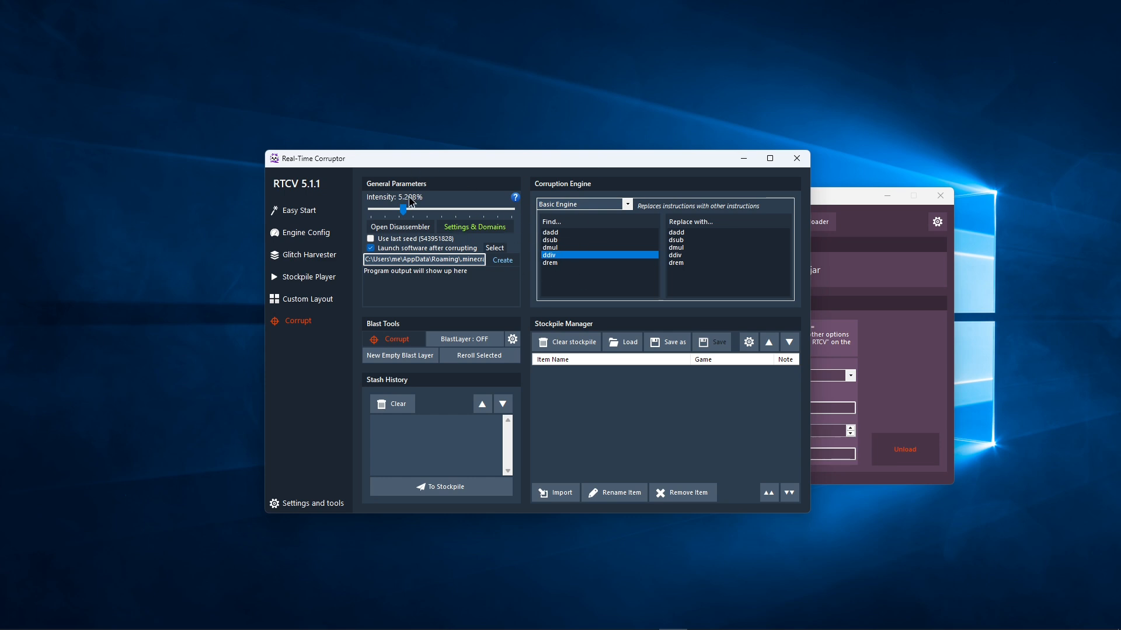
pyautogui.moveTo(556, 235); pyautogui.dragTo(558, 253)
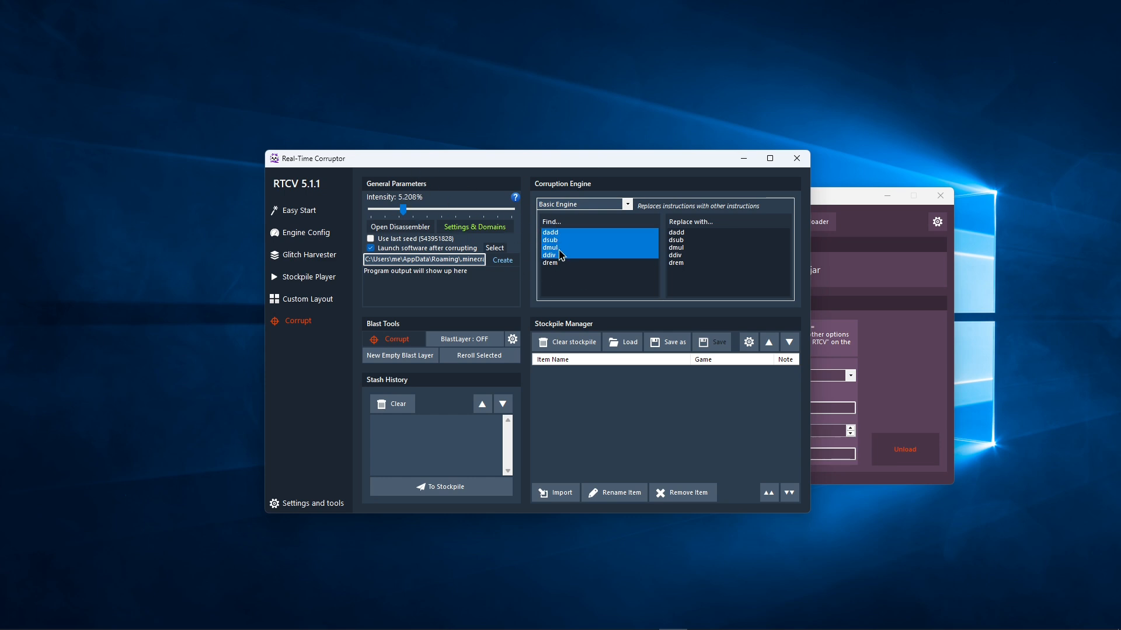
pyautogui.moveTo(686, 232)
pyautogui.mouseDown()
pyautogui.moveTo(684, 263)
pyautogui.moveTo(680, 245)
pyautogui.mouseUp()
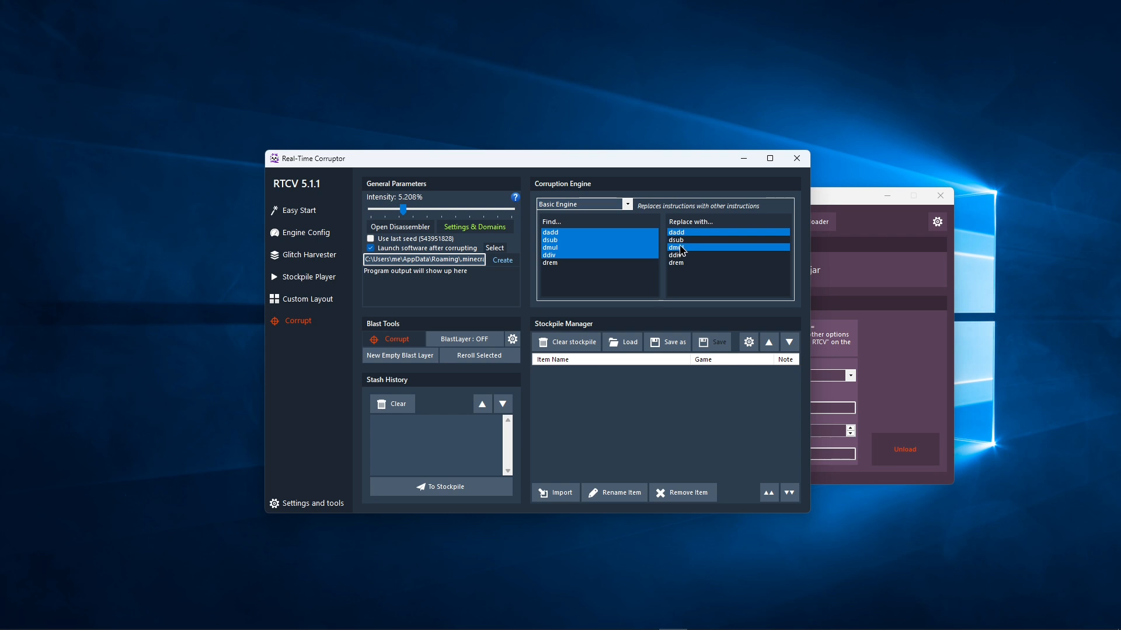
pyautogui.click(677, 240)
pyautogui.keyDown('ctrl'); pyautogui.click(604, 240); pyautogui.keyUp('ctrl')
pyautogui.keyDown('ctrl'); pyautogui.click(560, 247); pyautogui.keyUp('ctrl')
pyautogui.keyDown('ctrl'); pyautogui.click(562, 255); pyautogui.keyUp('ctrl')
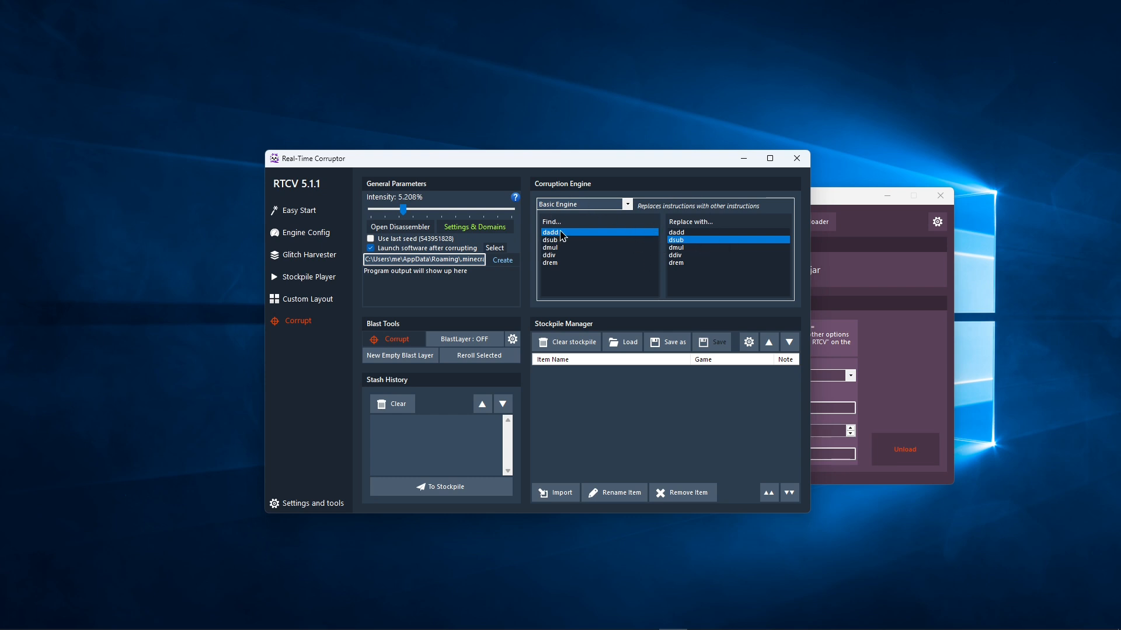
# Select dadd, dsub, dmul and ddiv as both the instructions to find and the replacements
pyautogui.click(628, 208)
pyautogui.click(628, 206)
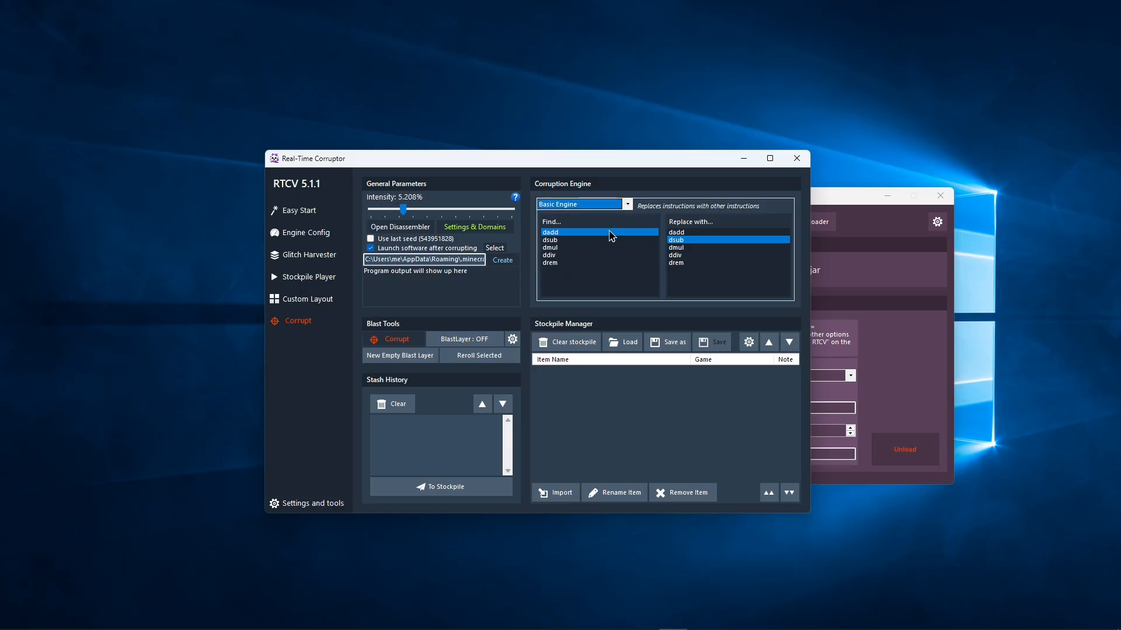
pyautogui.moveTo(598, 237); pyautogui.dragTo(592, 259)
pyautogui.click(690, 231)
pyautogui.click(688, 248)
pyautogui.click(687, 255)
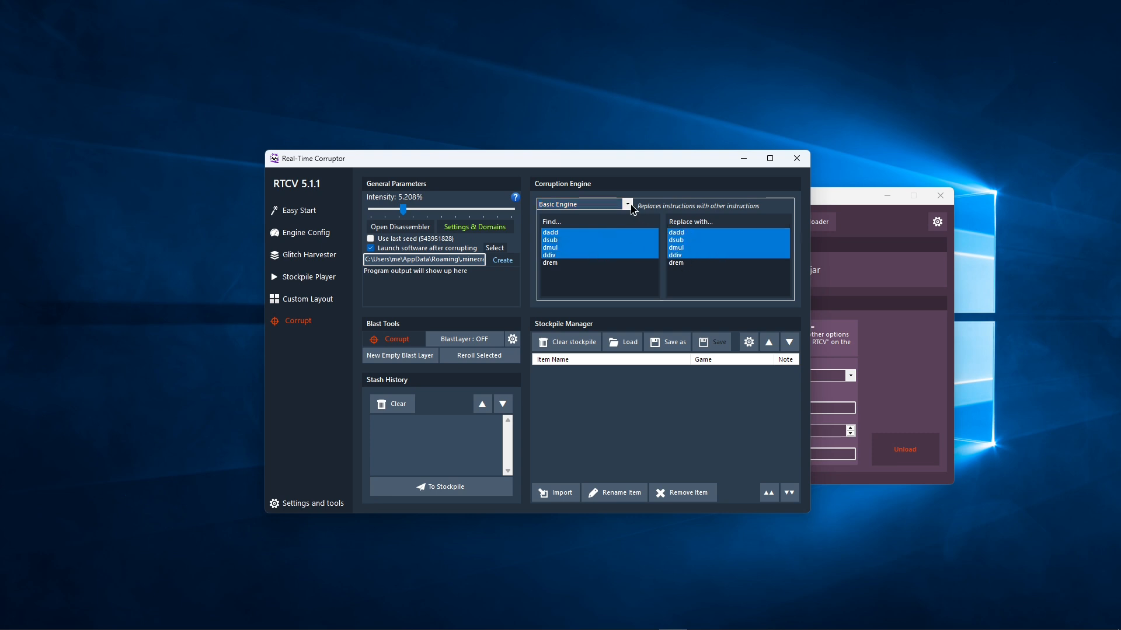
# Deselect all the double arithmetic instructions in both the Find and Replace with lists
pyautogui.click(627, 241)
pyautogui.click(626, 249)
pyautogui.click(626, 256)
pyautogui.click(634, 235)
pyautogui.click(688, 233)
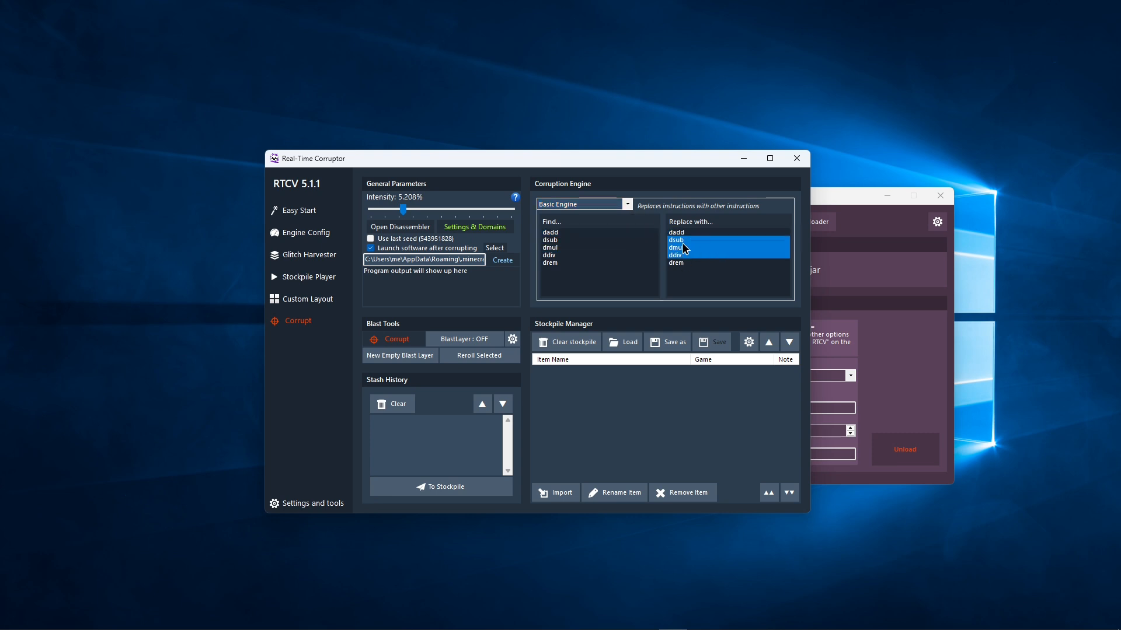
pyautogui.click(682, 242)
pyautogui.click(683, 248)
pyautogui.click(683, 254)
# Try fadd, fsub, fmul and fdiv as the instructions to find, and deselect them
pyautogui.scroll(-2, 581, 279)
pyautogui.click(554, 284)
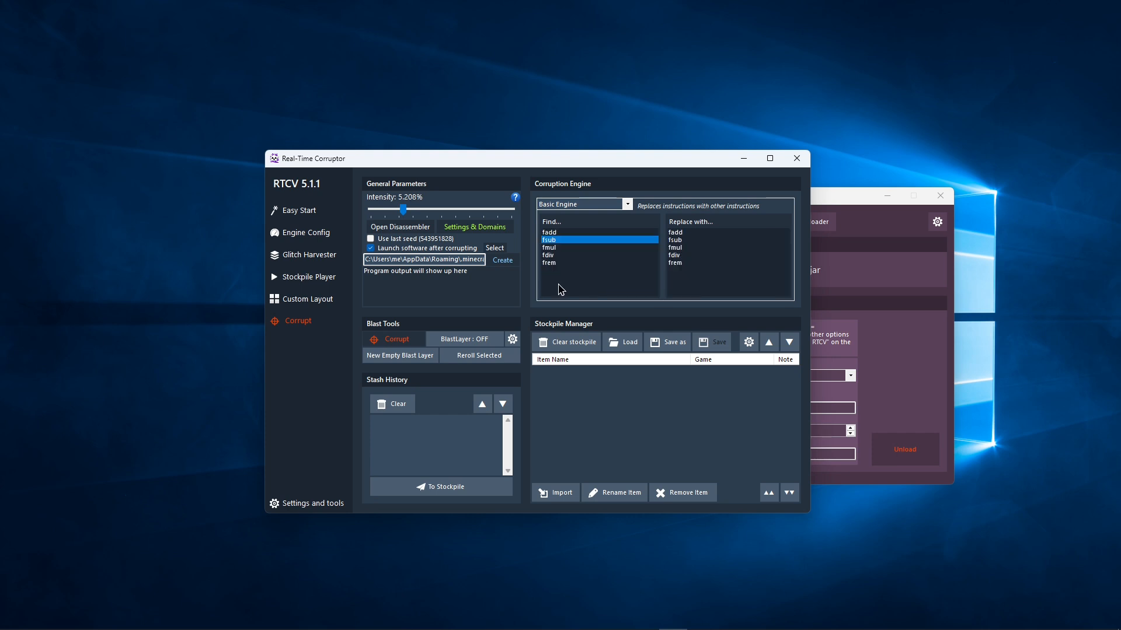
pyautogui.moveTo(558, 256); pyautogui.dragTo(609, 227)
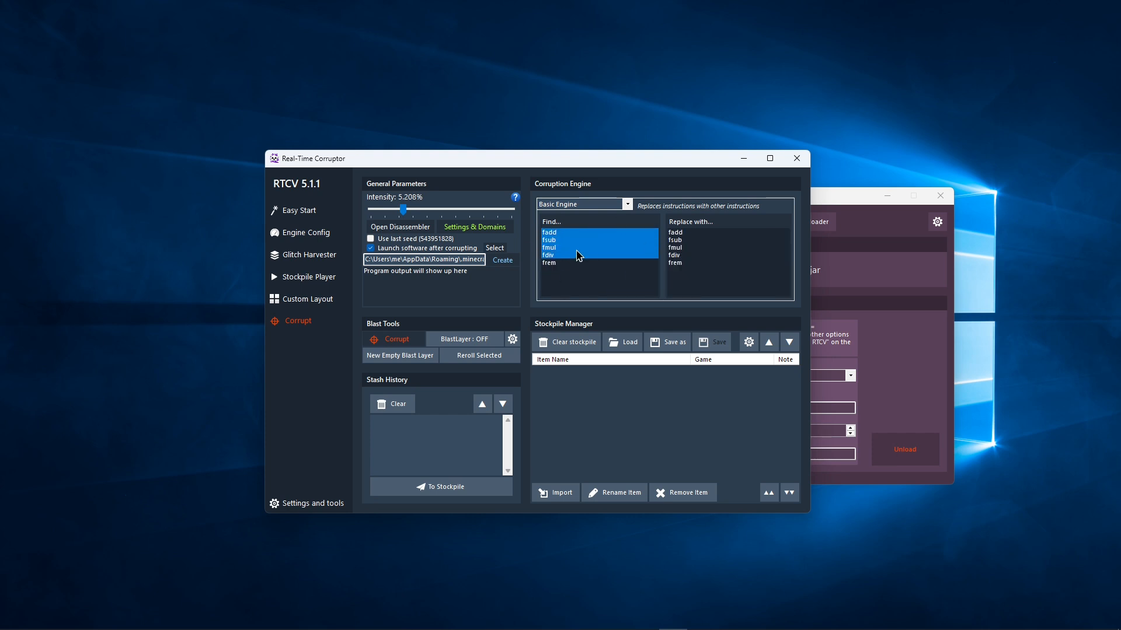
pyautogui.click(569, 255)
pyautogui.click(556, 248)
pyautogui.click(557, 240)
pyautogui.click(564, 234)
# Switch to the Arithmetic Engine and deselect the Field loads and Method calls instruction types, keeping Math operations selected
pyautogui.click(586, 204)
pyautogui.click(595, 224)
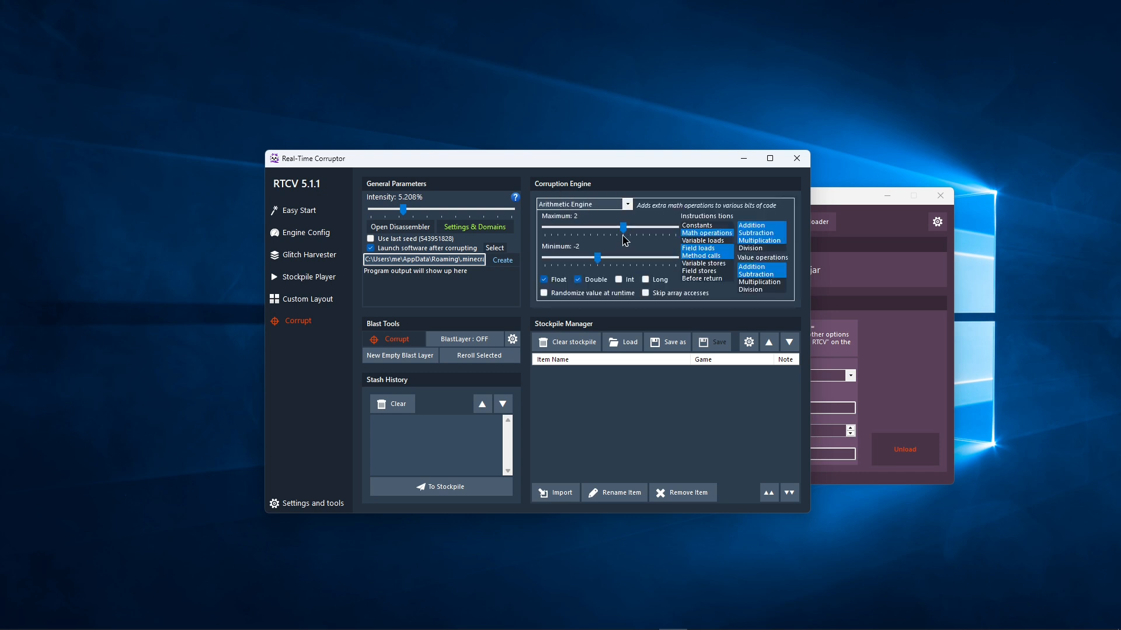
pyautogui.click(701, 248)
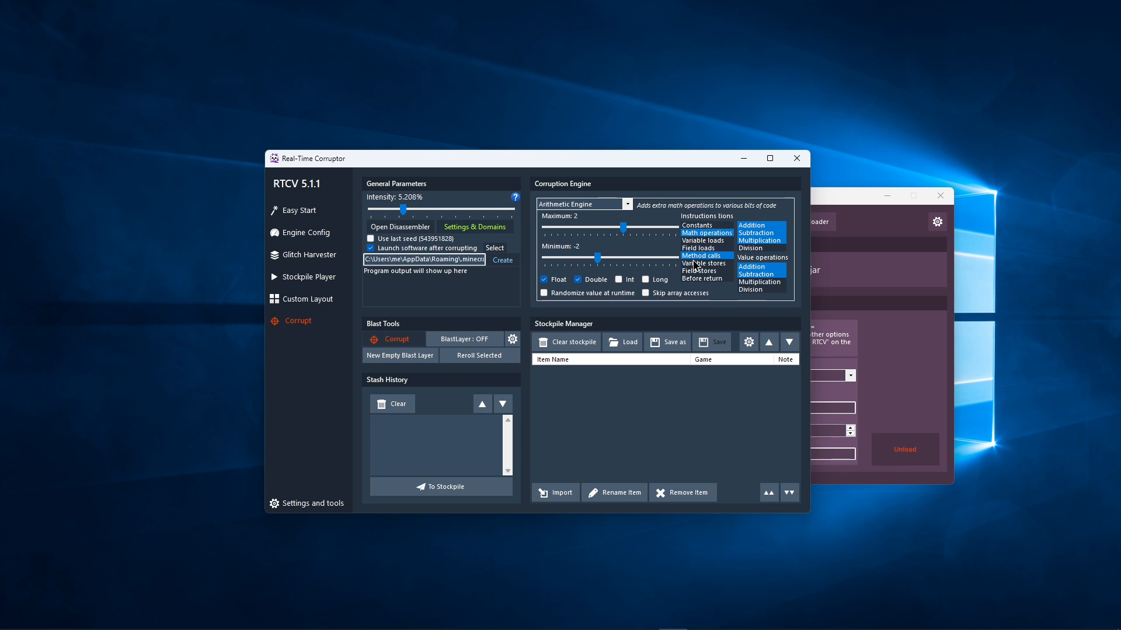
pyautogui.click(692, 258)
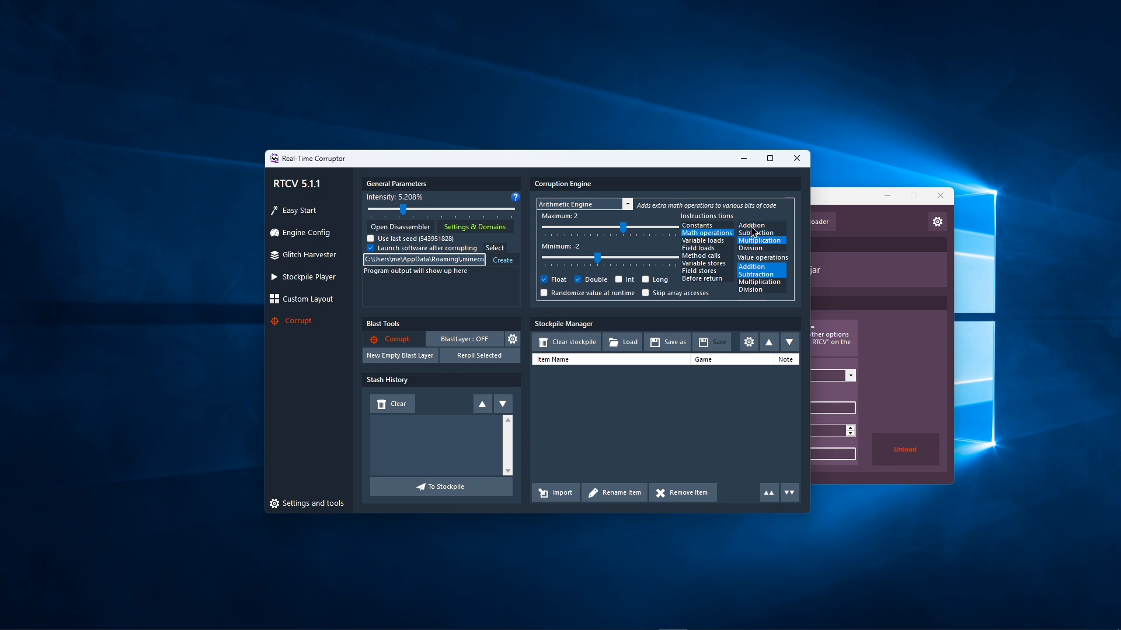
pyautogui.click(716, 233)
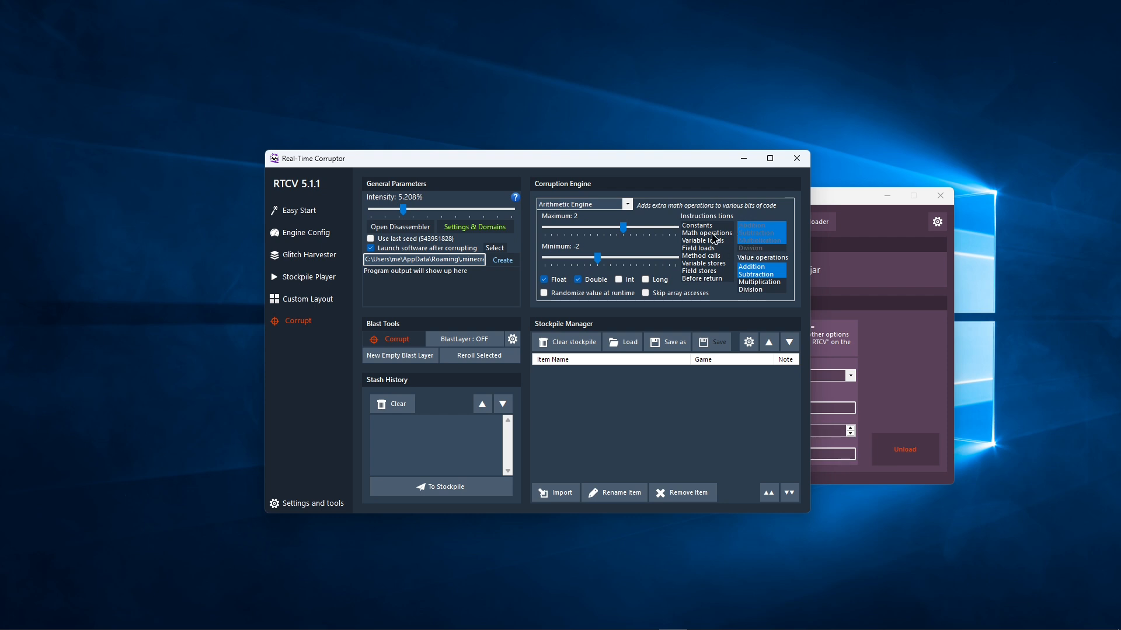
pyautogui.click(712, 233)
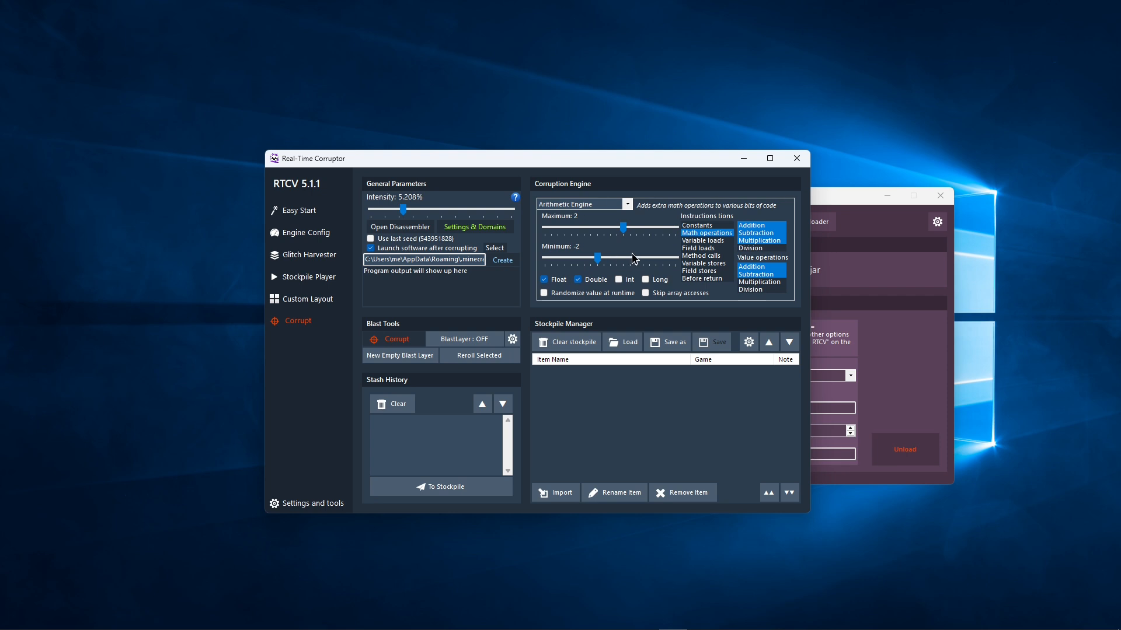
# Add Multiplication to the value operations and set the value range from about -3.214 to about 4.554
pyautogui.click(750, 283)
pyautogui.moveTo(596, 258)
pyautogui.mouseDown()
pyautogui.moveTo(705, 284)
pyautogui.moveTo(679, 263)
pyautogui.moveTo(544, 260)
pyautogui.moveTo(590, 260)
pyautogui.mouseUp()
pyautogui.moveTo(679, 229); pyautogui.dragTo(640, 227)
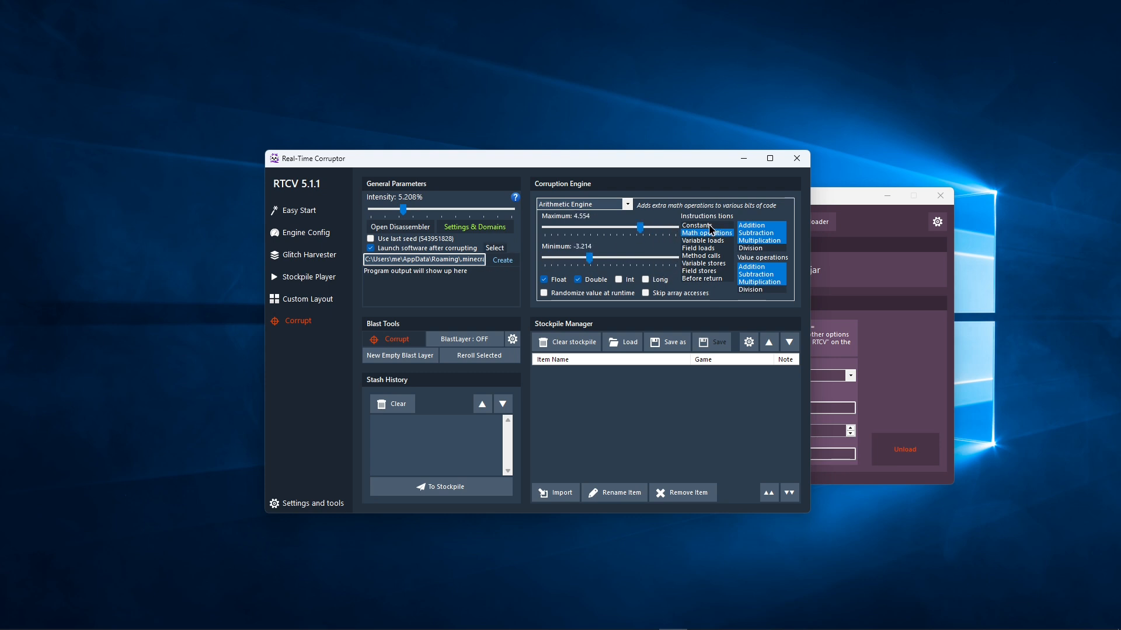
# Select all the remaining instruction types alongside Math operations, from Constants through Before return
pyautogui.click(707, 225)
pyautogui.click(706, 240)
pyautogui.click(706, 248)
pyautogui.click(710, 255)
pyautogui.click(709, 263)
pyautogui.click(724, 279)
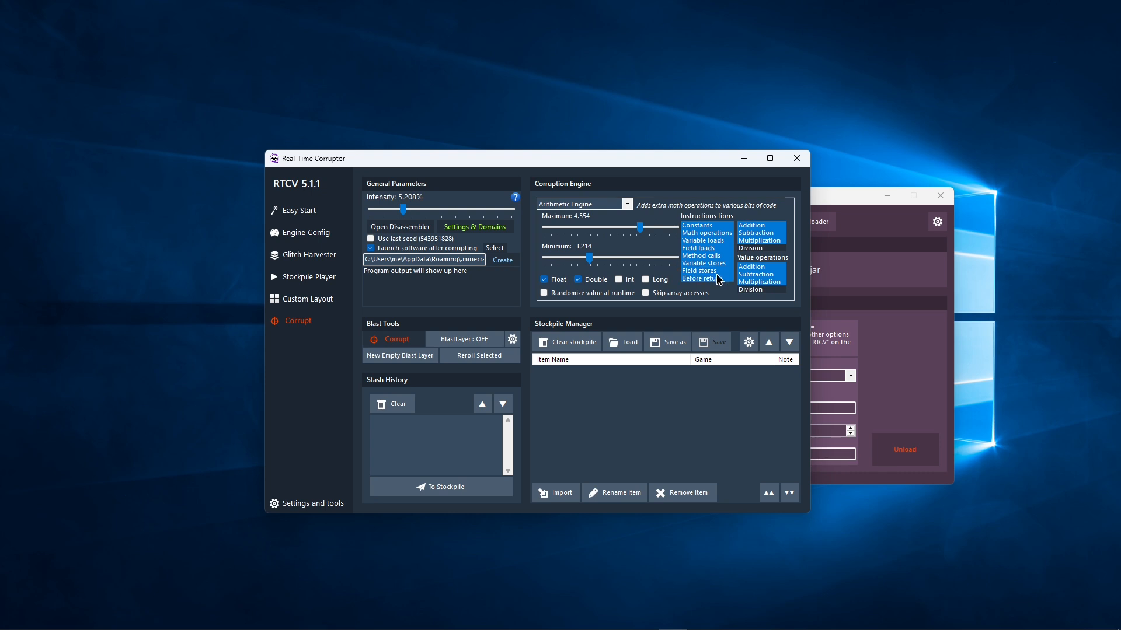
# Deselect every instruction type except Math operations
pyautogui.click(720, 279)
pyautogui.click(717, 263)
pyautogui.click(718, 256)
pyautogui.click(717, 248)
pyautogui.click(717, 240)
pyautogui.click(707, 225)
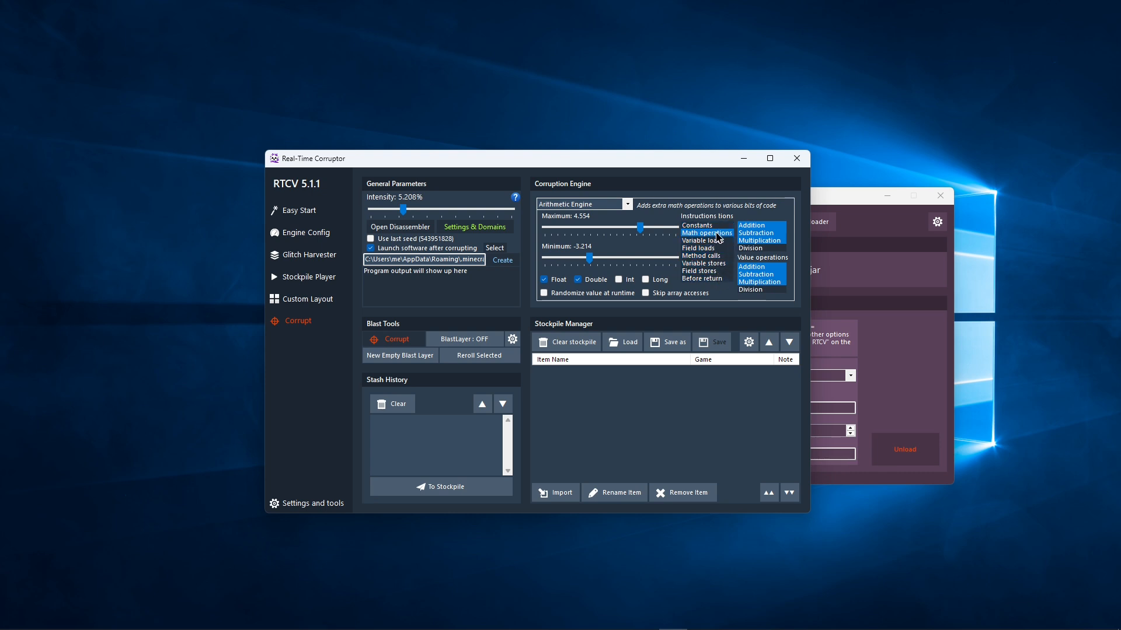
# Target Math operations, Variable loads, Field loads and Method calls, and enable randomizing the value at runtime
pyautogui.click(708, 233)
pyautogui.click(713, 242)
pyautogui.click(712, 242)
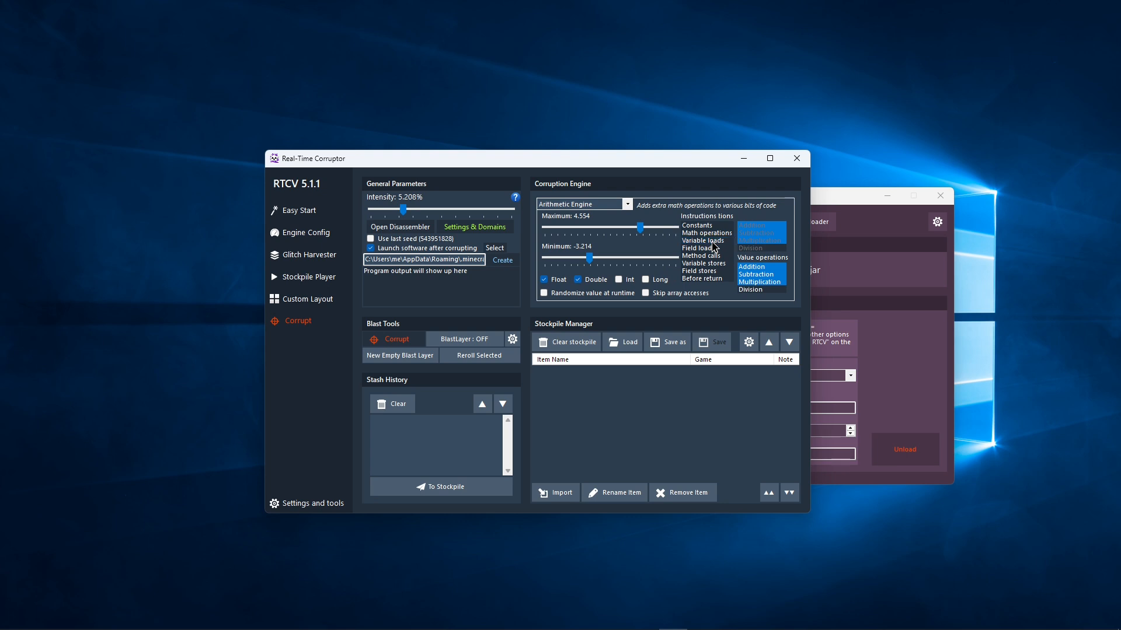
pyautogui.click(714, 233)
pyautogui.click(711, 250)
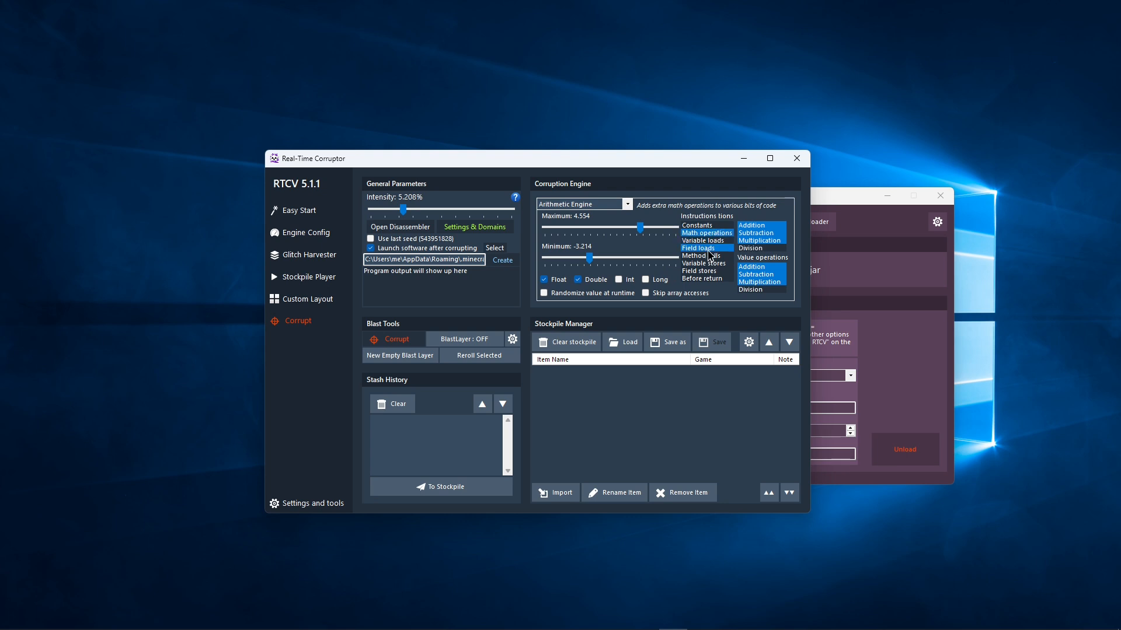
pyautogui.click(711, 256)
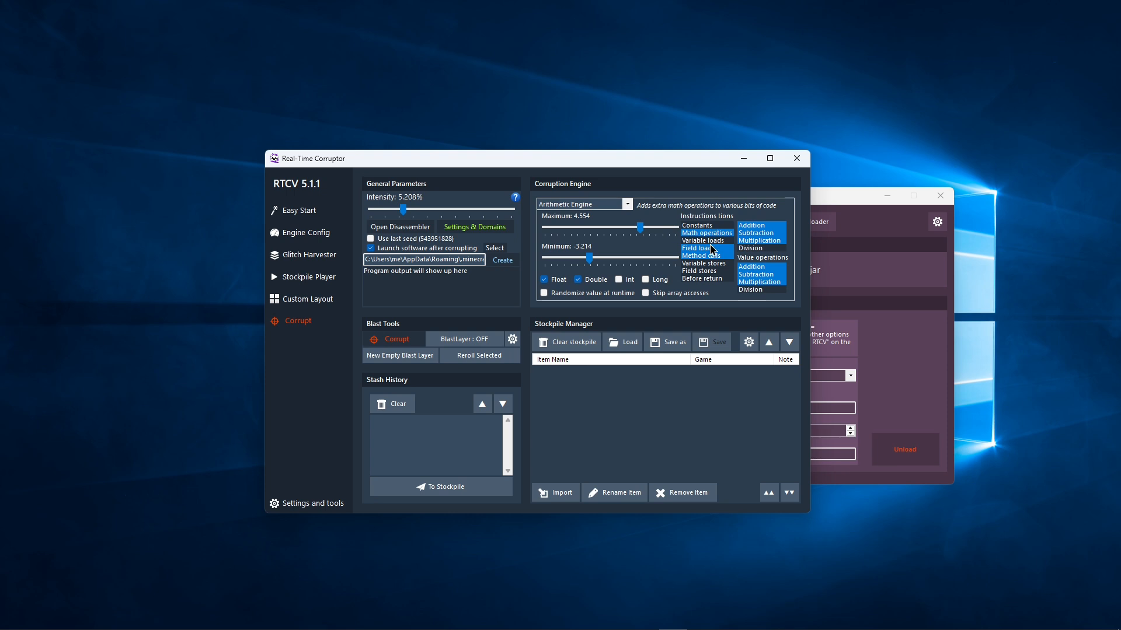
pyautogui.click(711, 248)
pyautogui.click(711, 255)
pyautogui.click(711, 240)
pyautogui.click(713, 249)
pyautogui.click(712, 256)
pyautogui.click(581, 294)
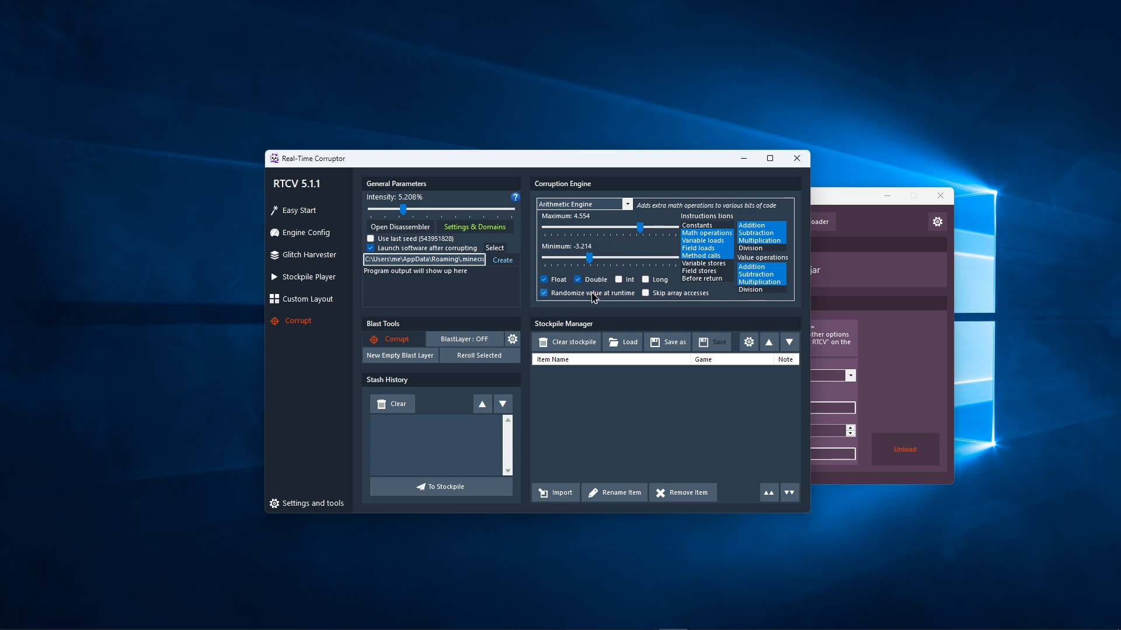
# Switch to the Function Engine and select cos as the limiter function
pyautogui.click(584, 204)
pyautogui.click(578, 221)
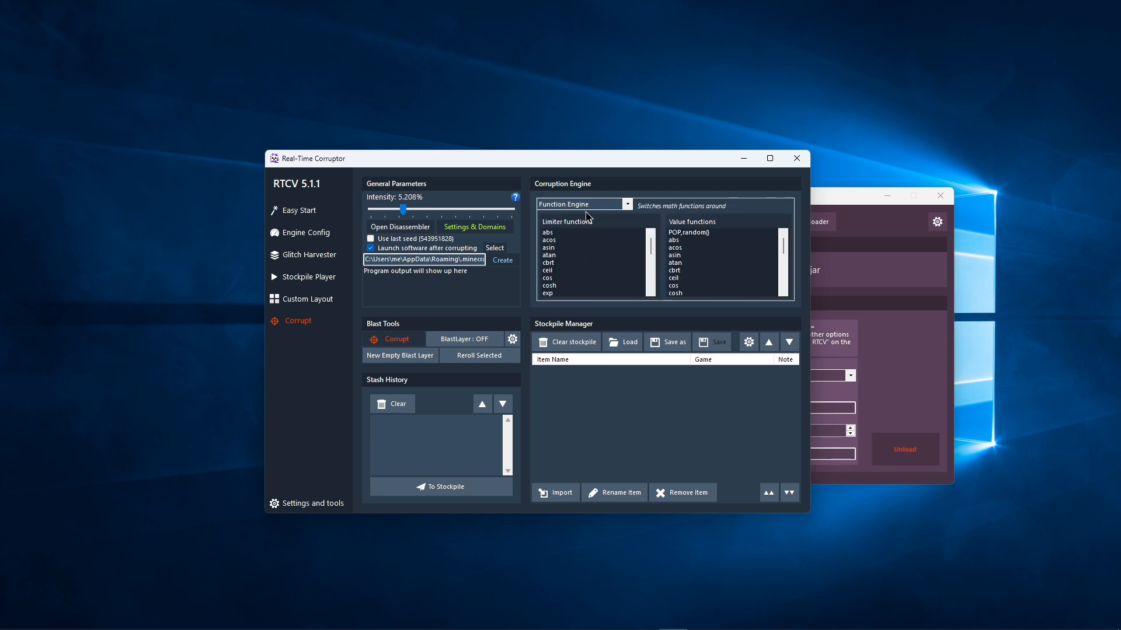
pyautogui.scroll(-1, 593, 251)
pyautogui.scroll(-2, 569, 252)
pyautogui.scroll(-2, 572, 270)
pyautogui.click(574, 264)
pyautogui.scroll(3, 581, 268)
pyautogui.click(560, 233)
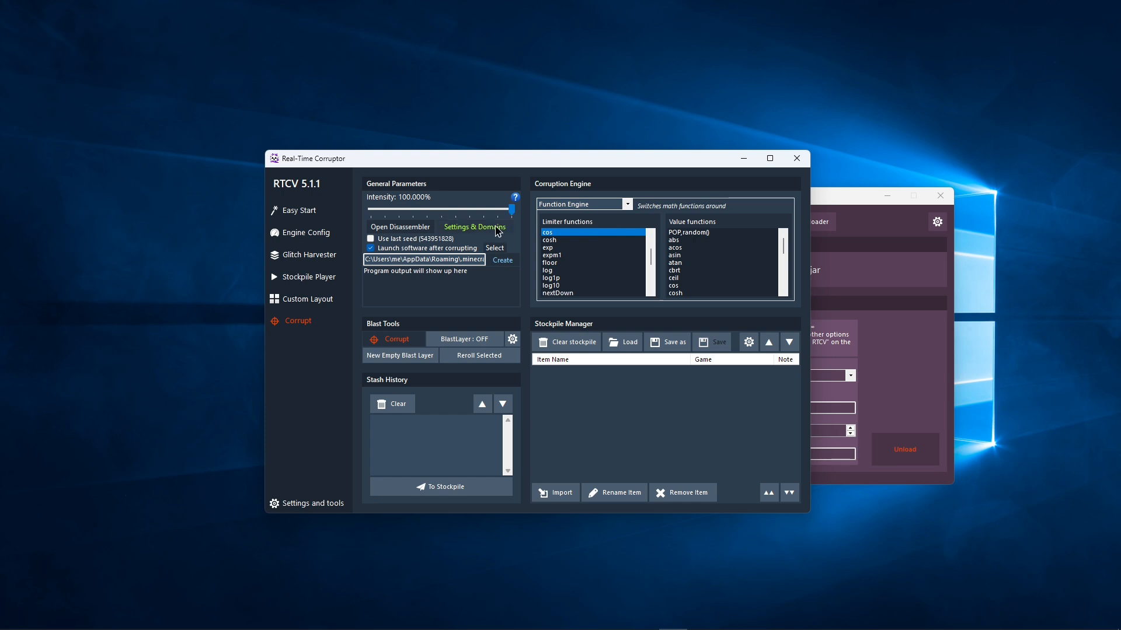
# Lower the corruption intensity to about 1.076%
pyautogui.moveTo(511, 209); pyautogui.dragTo(470, 210)
pyautogui.moveTo(472, 212); pyautogui.dragTo(400, 217)
pyautogui.scroll(-1, 605, 204)
# Switch to the Custom Engine and detach the Corruption Engine panel into its own window
pyautogui.click(605, 203)
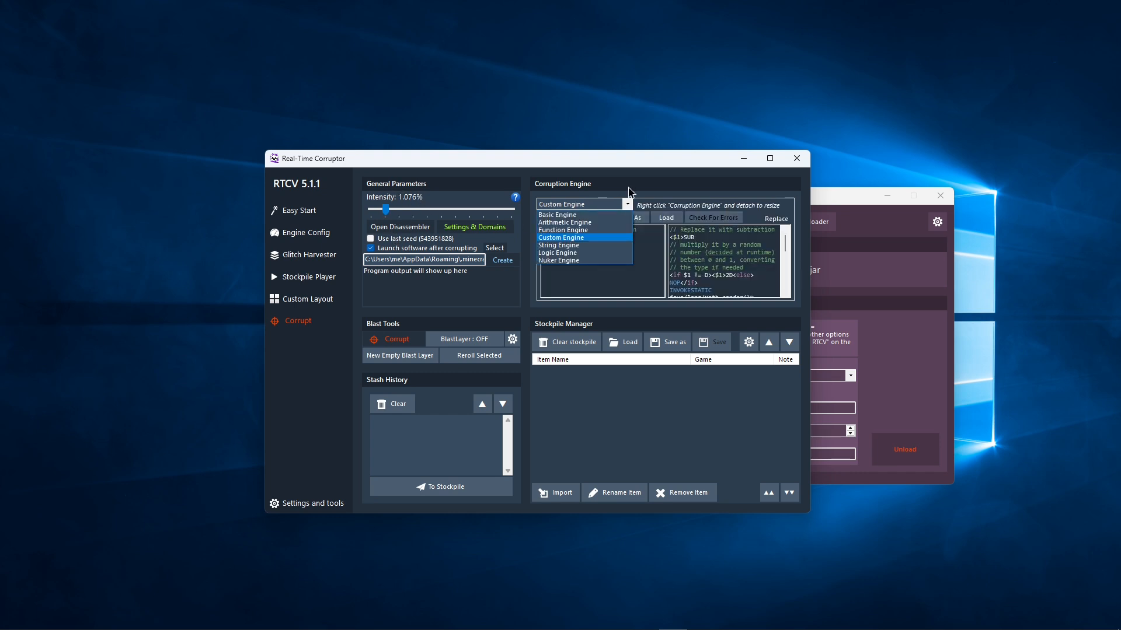
pyautogui.rightClick(628, 186)
pyautogui.click(637, 202)
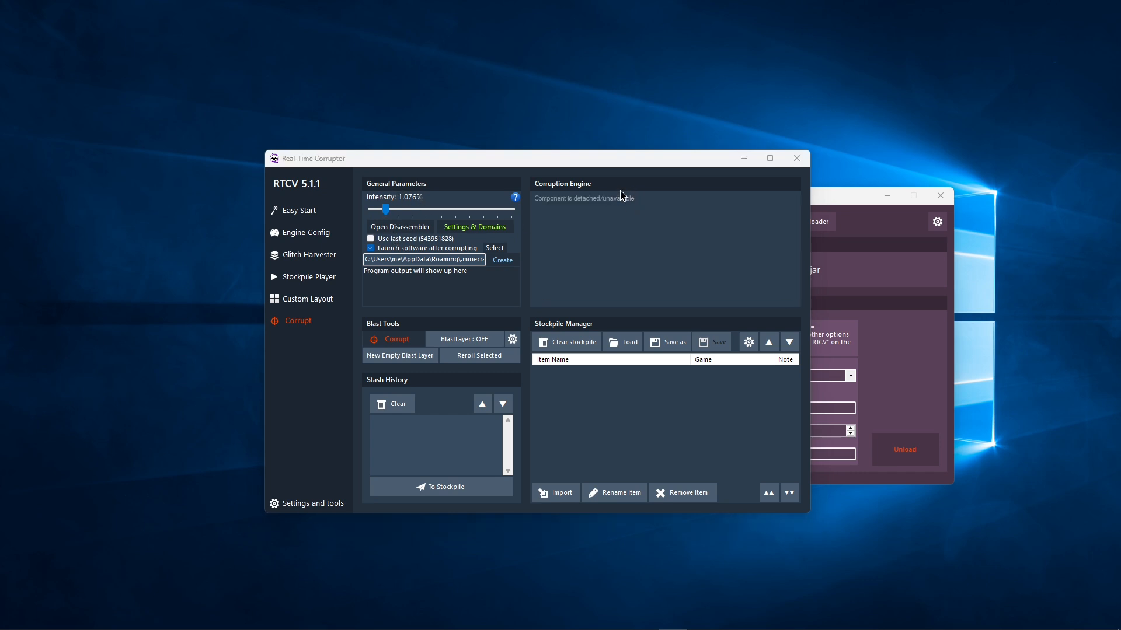
# Reattach the Corruption Engine panel and switch it to the String Engine
pyautogui.click(620, 190)
pyautogui.moveTo(581, 268); pyautogui.dragTo(687, 275)
pyautogui.scroll(-1, 719, 277)
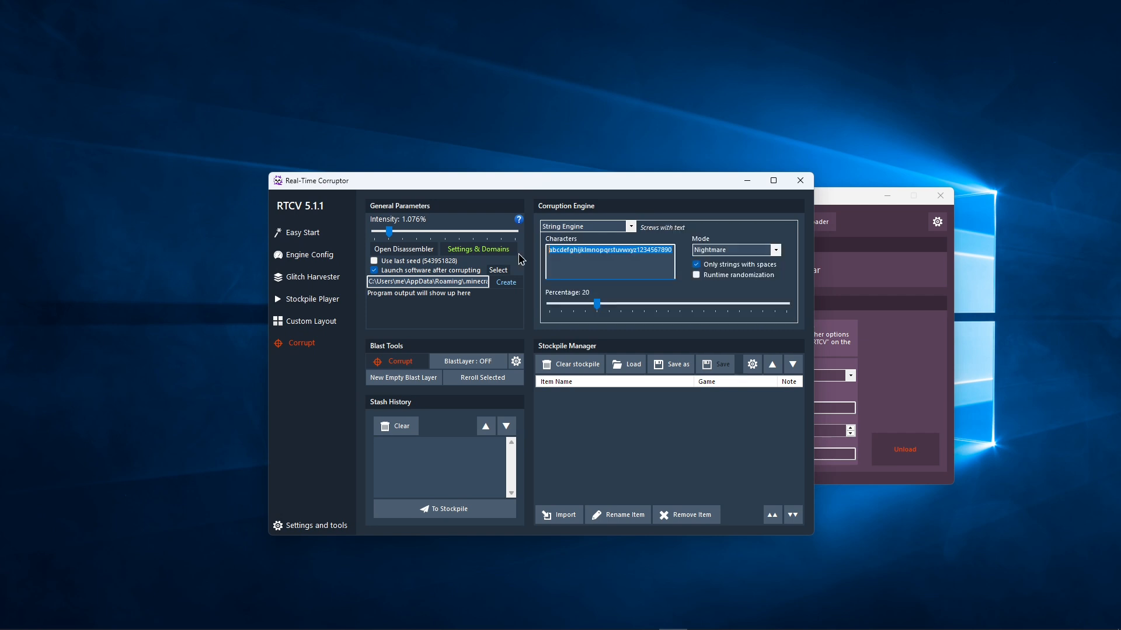
pyautogui.click(666, 261)
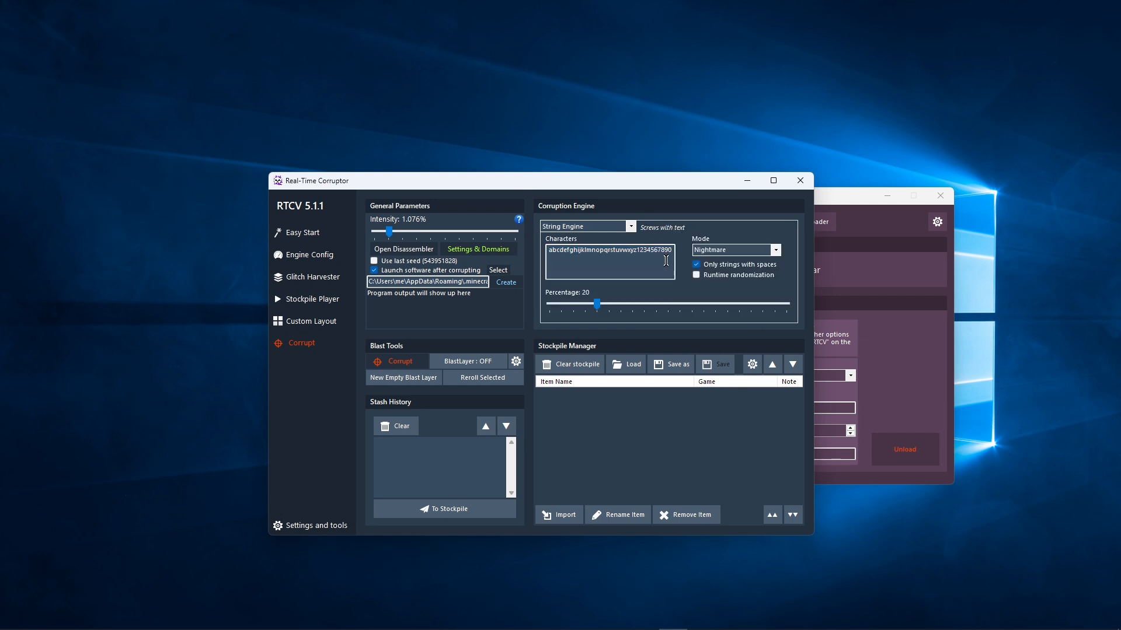
# Write "Hello, world!" in an empty Notepad document and place its window clear of the Corruption Engine settings
pyautogui.moveTo(674, 254); pyautogui.dragTo(406, 238)
pyautogui.moveTo(768, 285); pyautogui.dragTo(697, 327)
pyautogui.write('Hello')
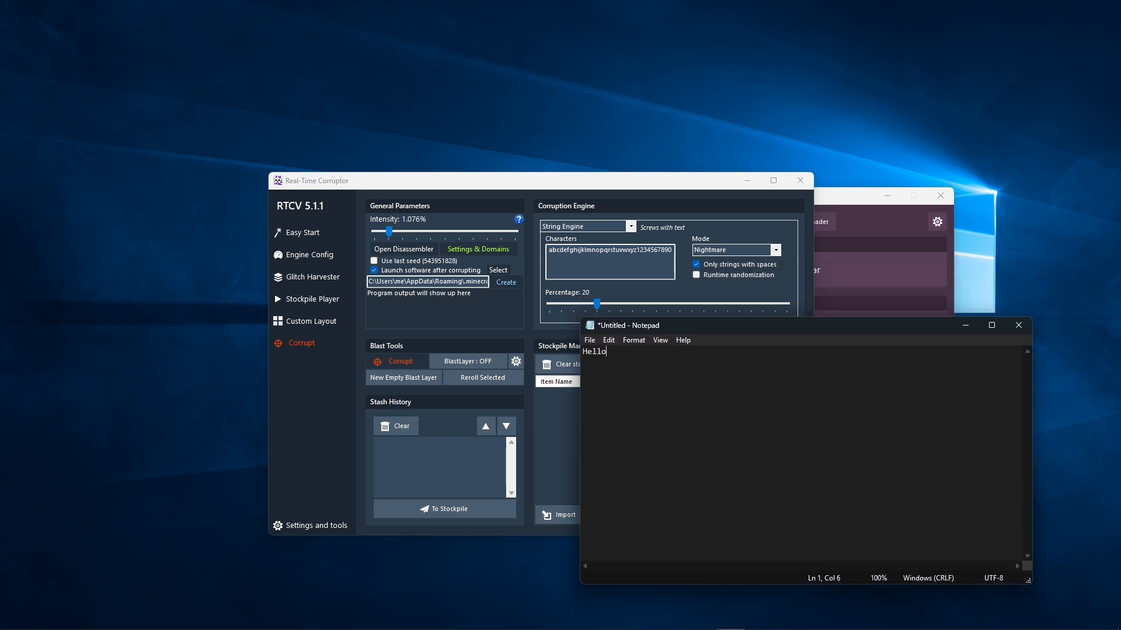
pyautogui.write(', world!')
pyautogui.moveTo(677, 327); pyautogui.dragTo(693, 356)
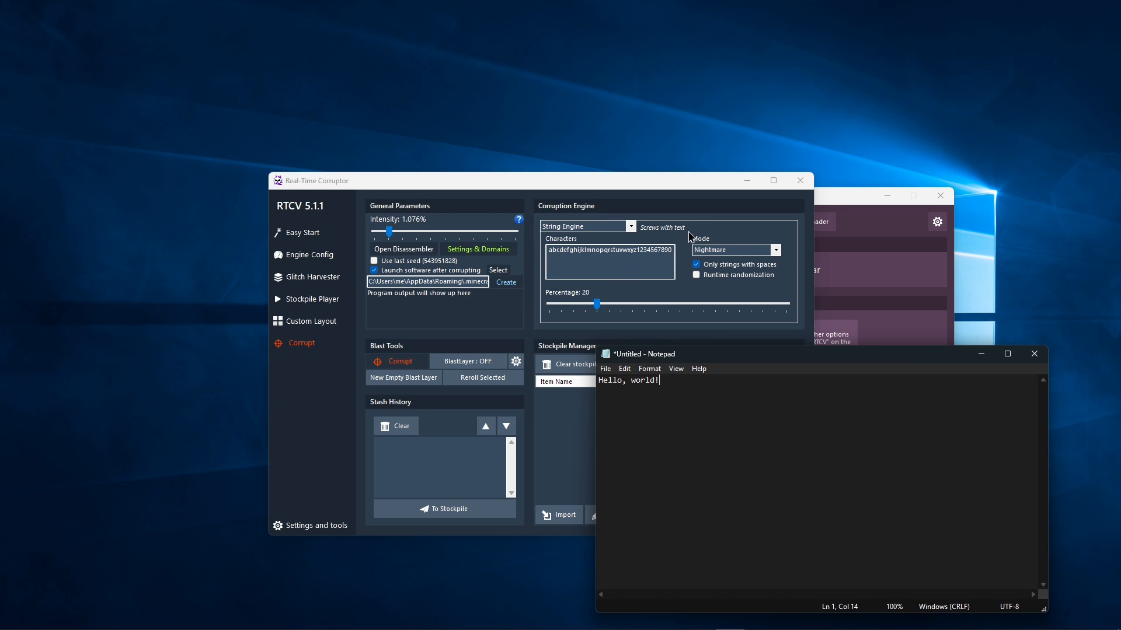
# Highlight the String Engine's character set and the Notepad sample text, and set the engine's mode to Swap
pyautogui.moveTo(547, 252); pyautogui.dragTo(729, 257)
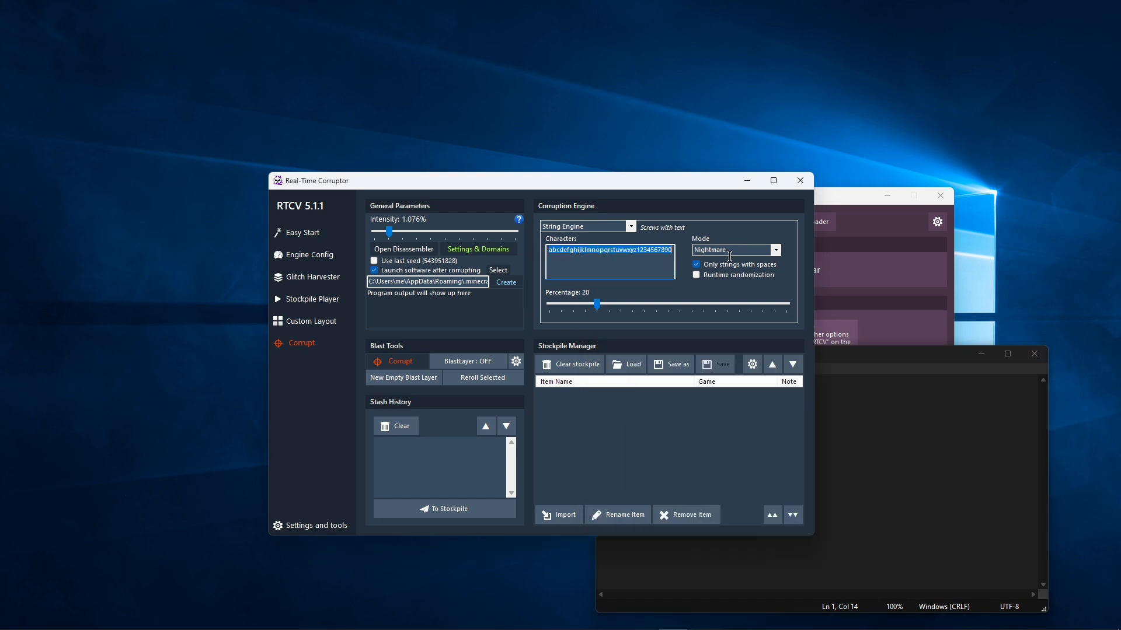
pyautogui.click(918, 458)
pyautogui.moveTo(599, 382); pyautogui.dragTo(735, 376)
pyautogui.click(652, 399)
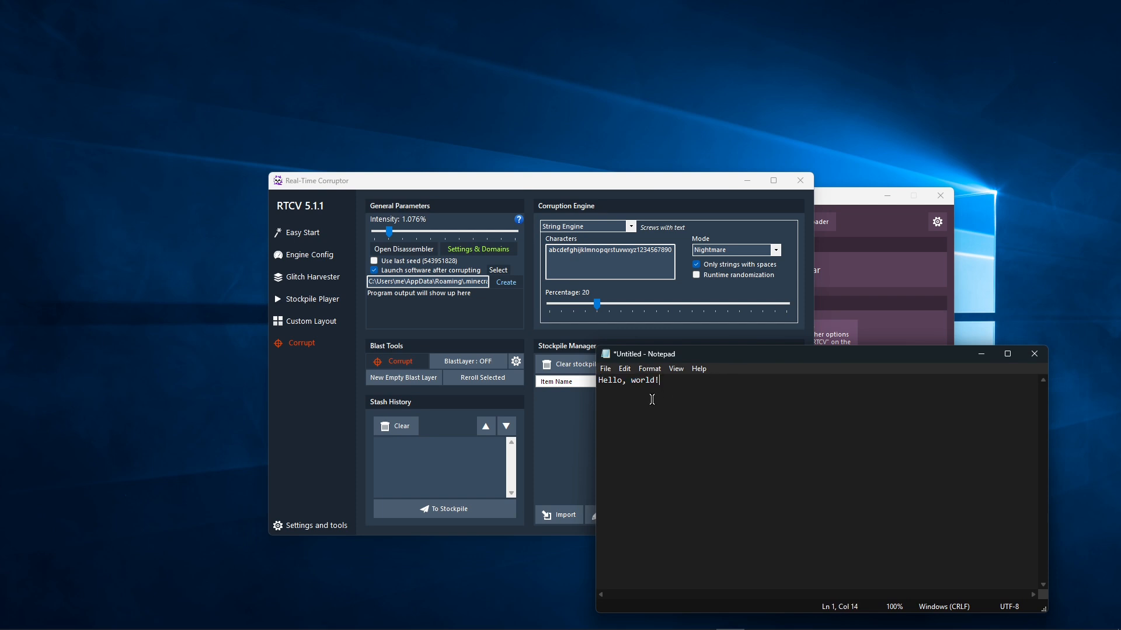
pyautogui.click(599, 383)
pyautogui.scroll(-1, 733, 251)
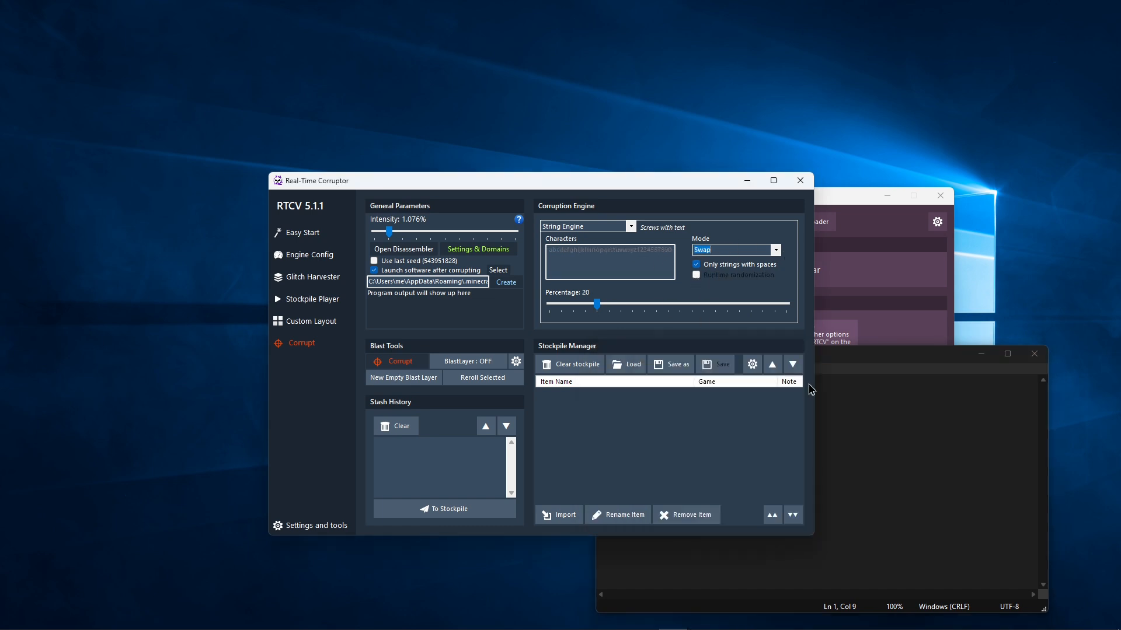
# In Notepad, add a second line with a copy of the greeting and swap some of its letters to illustrate Swap mode
pyautogui.write('world!')
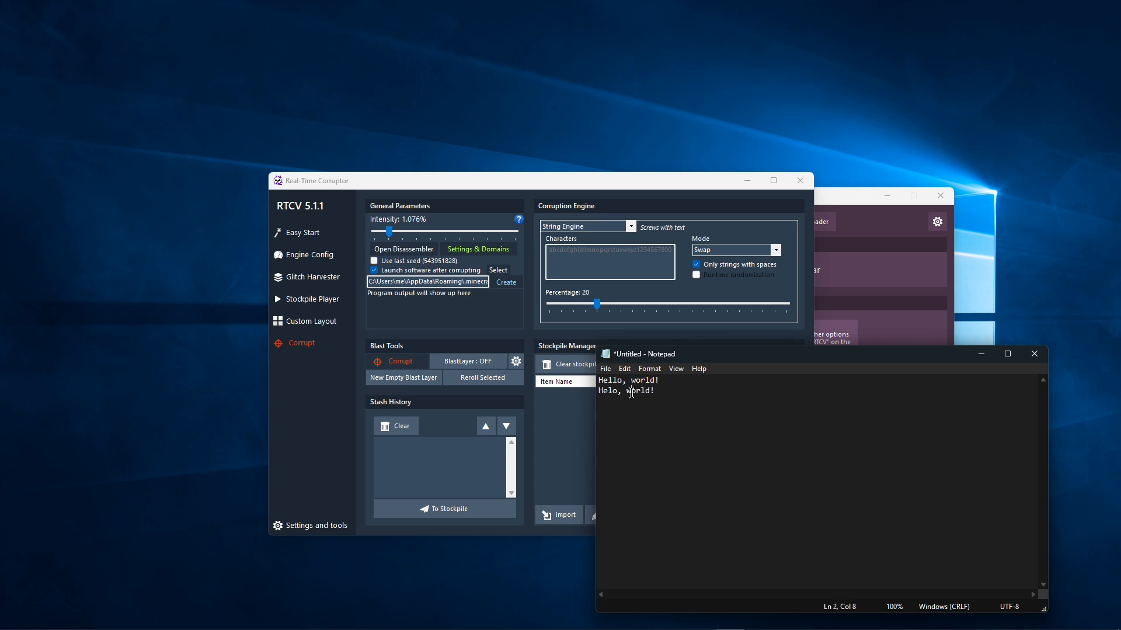
pyautogui.press('BackSpace')
pyautogui.write('l')
pyautogui.press('Left')
pyautogui.write('w')
pyautogui.click(659, 391)
pyautogui.press('BackSpace')
pyautogui.moveTo(636, 392); pyautogui.dragTo(630, 392)
pyautogui.write('!')
pyautogui.click(669, 396)
# Pick another String Engine mode and rework the second Notepad line into "Helol, wordl!" from a fresh copy of the first line
pyautogui.click(776, 250)
pyautogui.click(741, 279)
pyautogui.click(710, 394)
pyautogui.press('Up')
pyautogui.hotkey('shift', 'Home')
pyautogui.hotkey('ctrl', 'c')
pyautogui.press('Down')
pyautogui.hotkey('shift', 'End')
pyautogui.hotkey('ctrl', 'v')
pyautogui.moveTo(636, 393); pyautogui.dragTo(626, 391)
pyautogui.write('ol')
pyautogui.click(653, 390)
pyautogui.press('BackSpace')
pyautogui.write('ld')
# With the String Engine in One per line mode, replace its characters with the lines 123, abc and test
pyautogui.click(658, 260)
pyautogui.hotkey('ctrl', 'a')
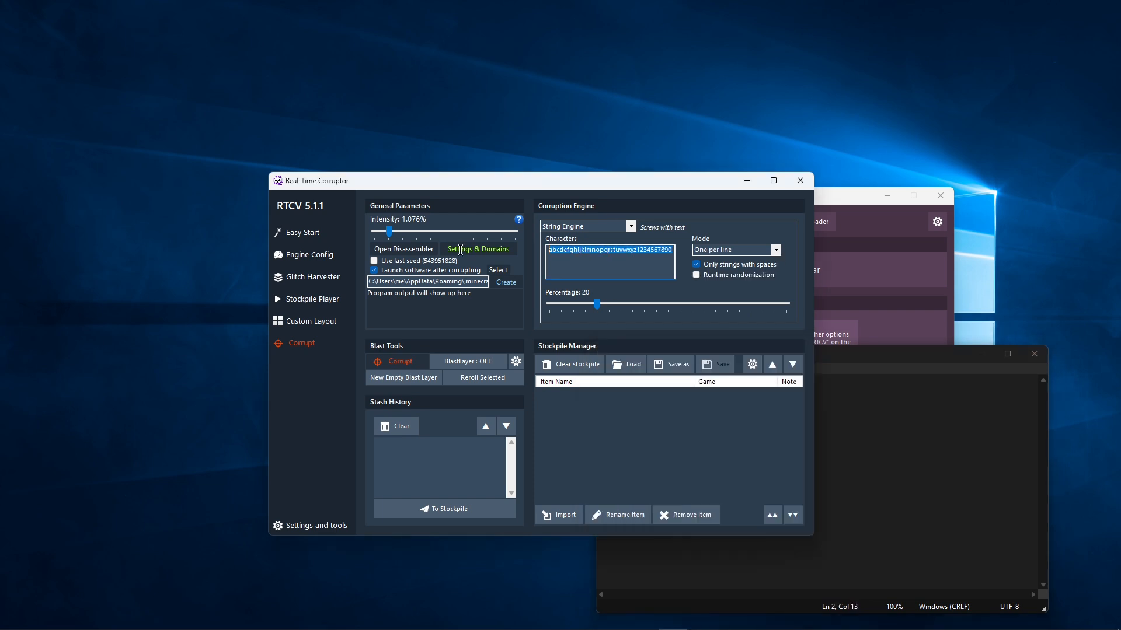
pyautogui.write('123')
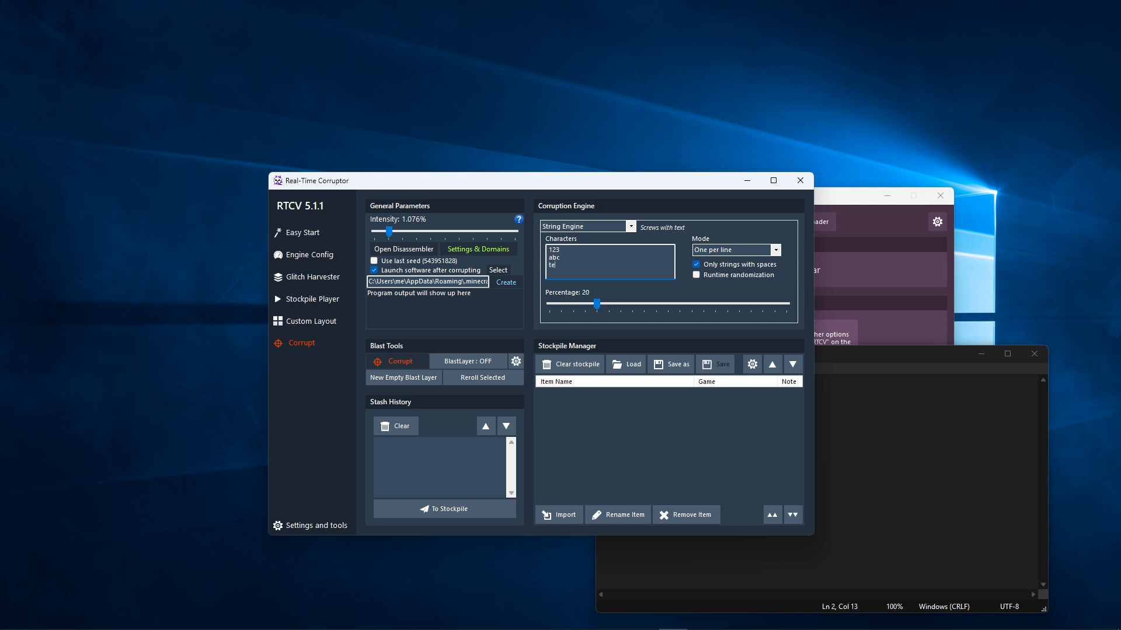
pyautogui.moveTo(609, 269); pyautogui.dragTo(524, 252)
pyautogui.click(931, 506)
pyautogui.moveTo(671, 380); pyautogui.dragTo(568, 374)
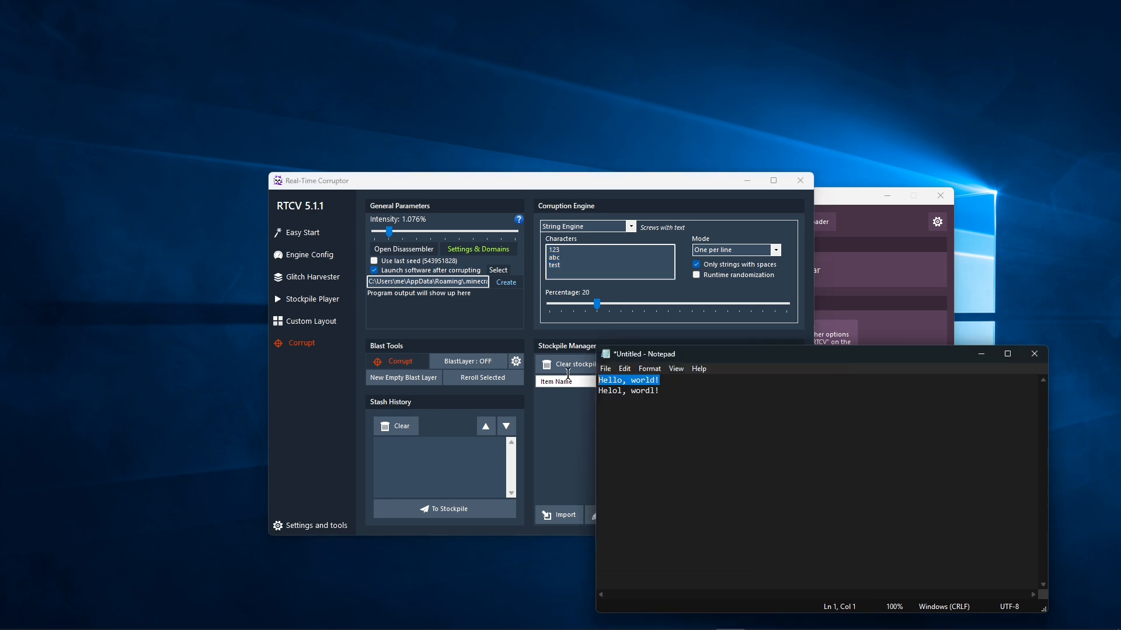
pyautogui.moveTo(564, 258); pyautogui.dragTo(495, 270)
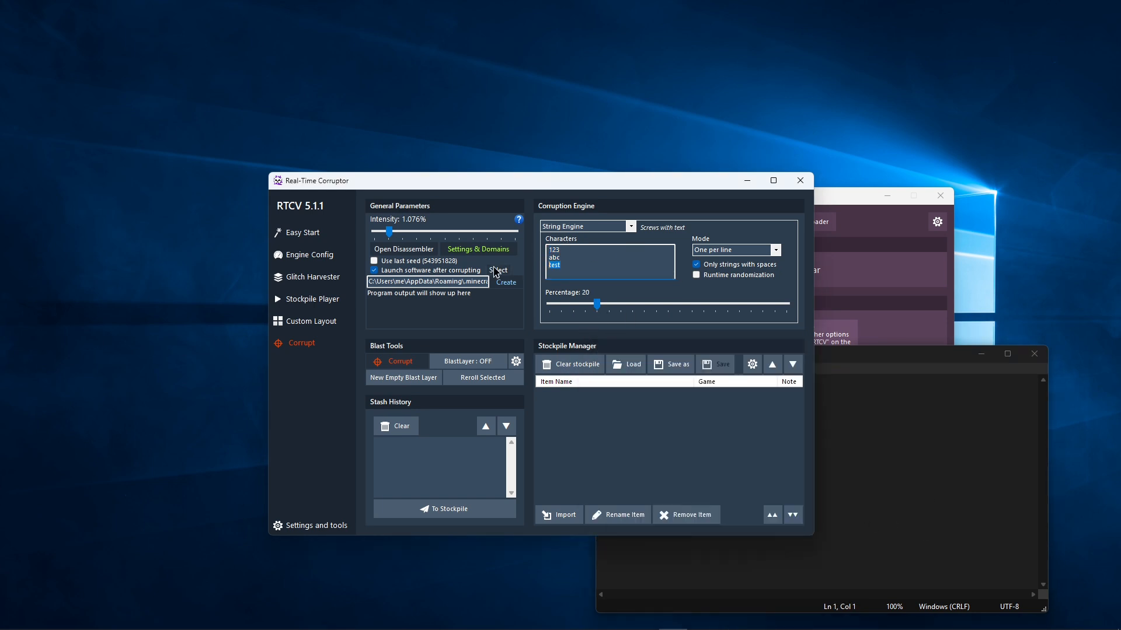
# Enable runtime randomization for the String Engine and set its mode to Nightmare
pyautogui.click(718, 280)
pyautogui.click(774, 250)
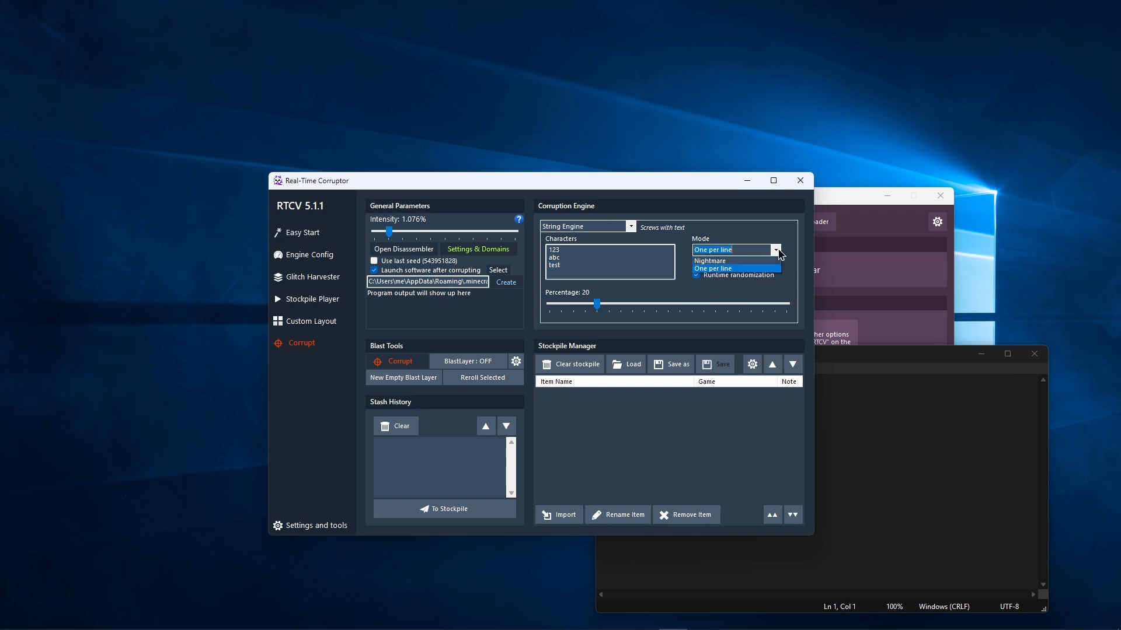
pyautogui.click(759, 270)
# Replace the String Engine's characters with "qwertyuiop" and turn off runtime randomization, keeping Nightmare mode
pyautogui.moveTo(592, 266); pyautogui.dragTo(486, 237)
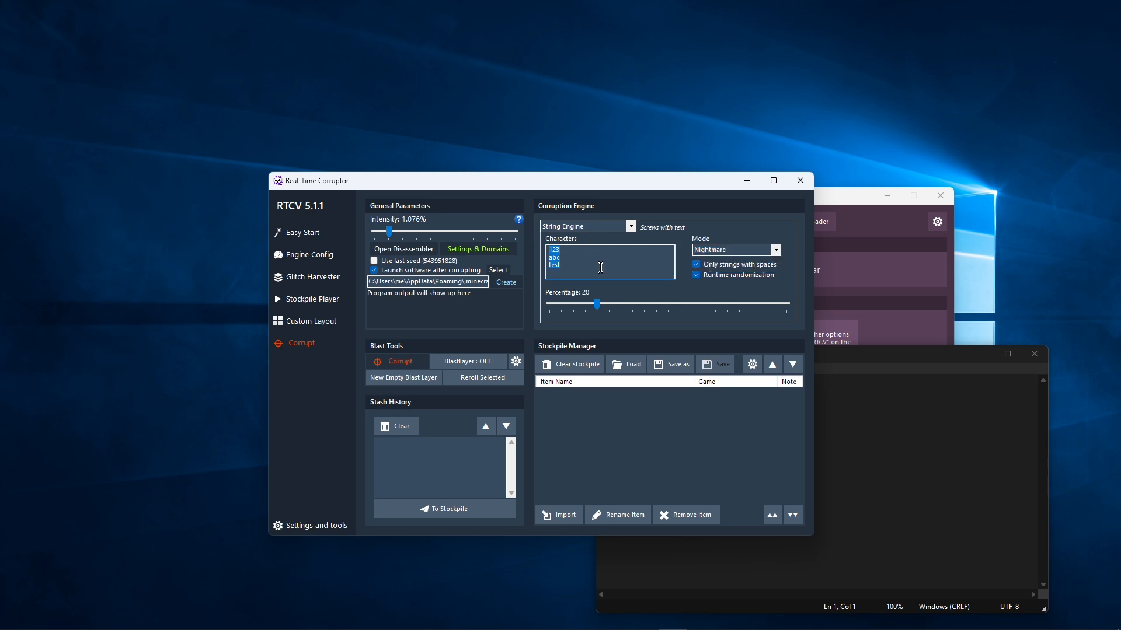
pyautogui.write('qwertyuiop')
pyautogui.click(776, 250)
pyautogui.click(753, 268)
pyautogui.click(740, 276)
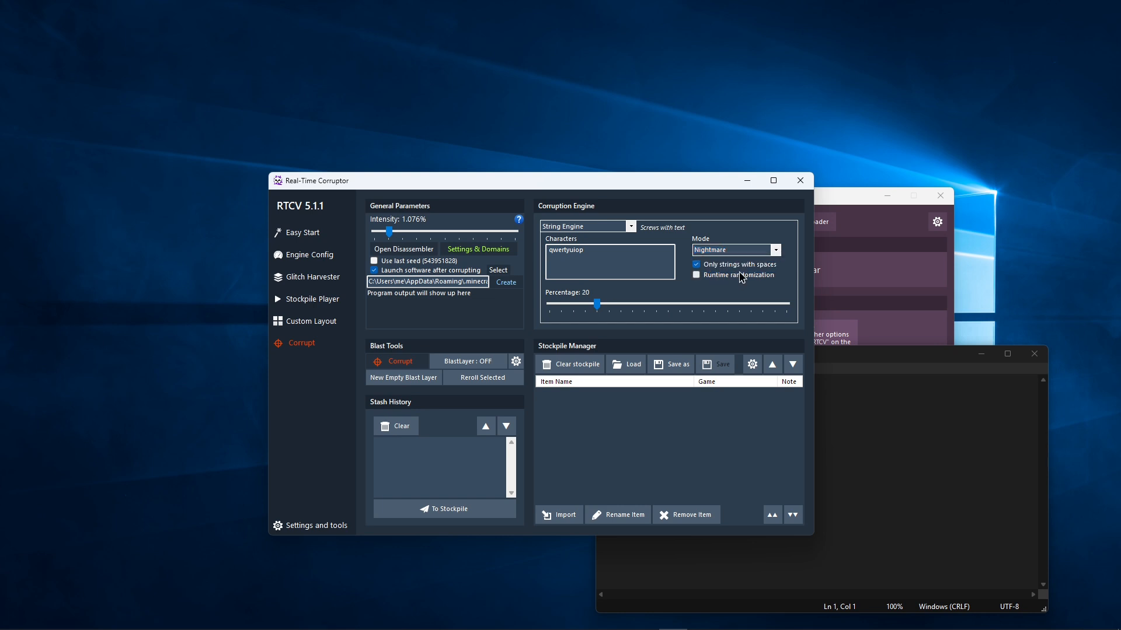
# Set the String Engine's percentage to 100 and highlight the "Hello, world!" line in Notepad
pyautogui.moveTo(597, 305); pyautogui.dragTo(841, 331)
pyautogui.click(853, 417)
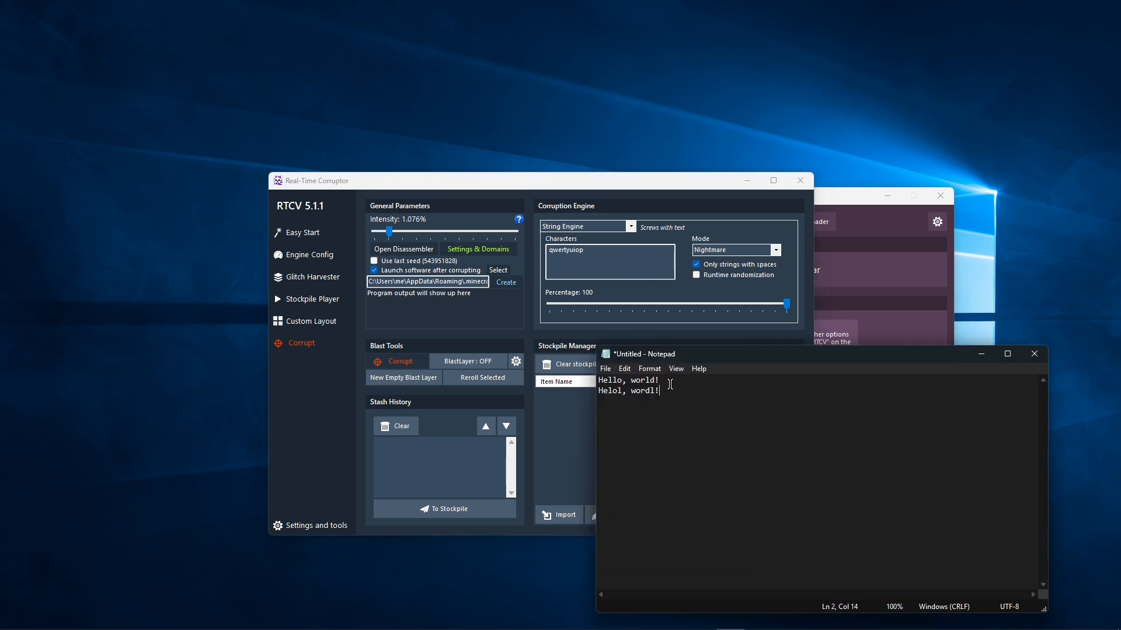
pyautogui.moveTo(665, 380); pyautogui.dragTo(597, 380)
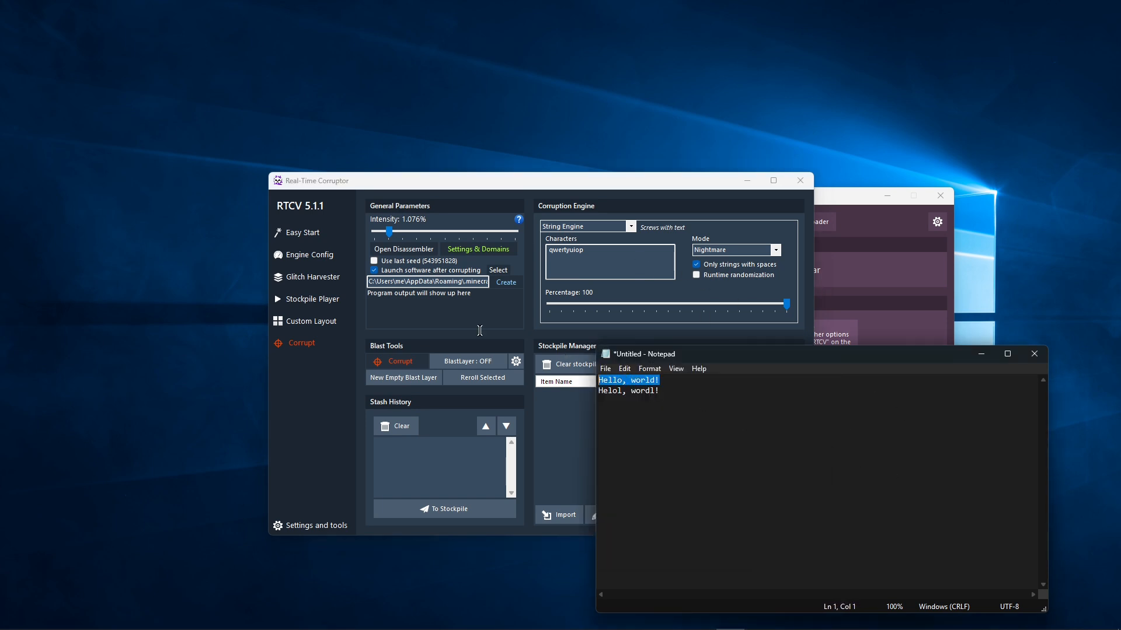
# Switch to the Logic Engine and deselect every comparison in its Find list
pyautogui.click(631, 230)
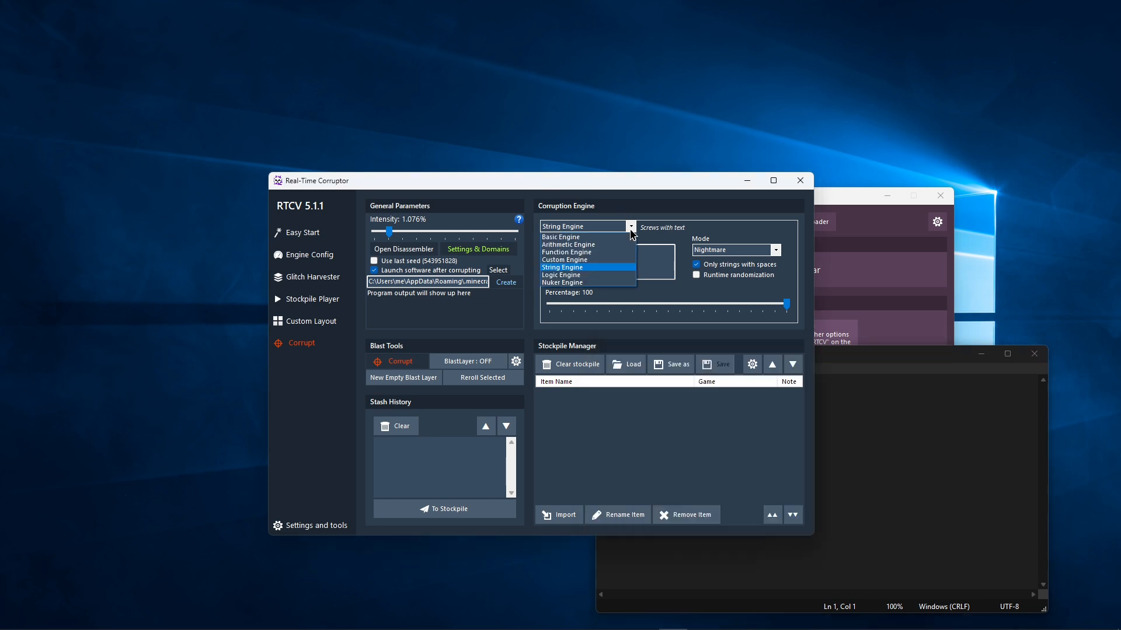
pyautogui.click(571, 276)
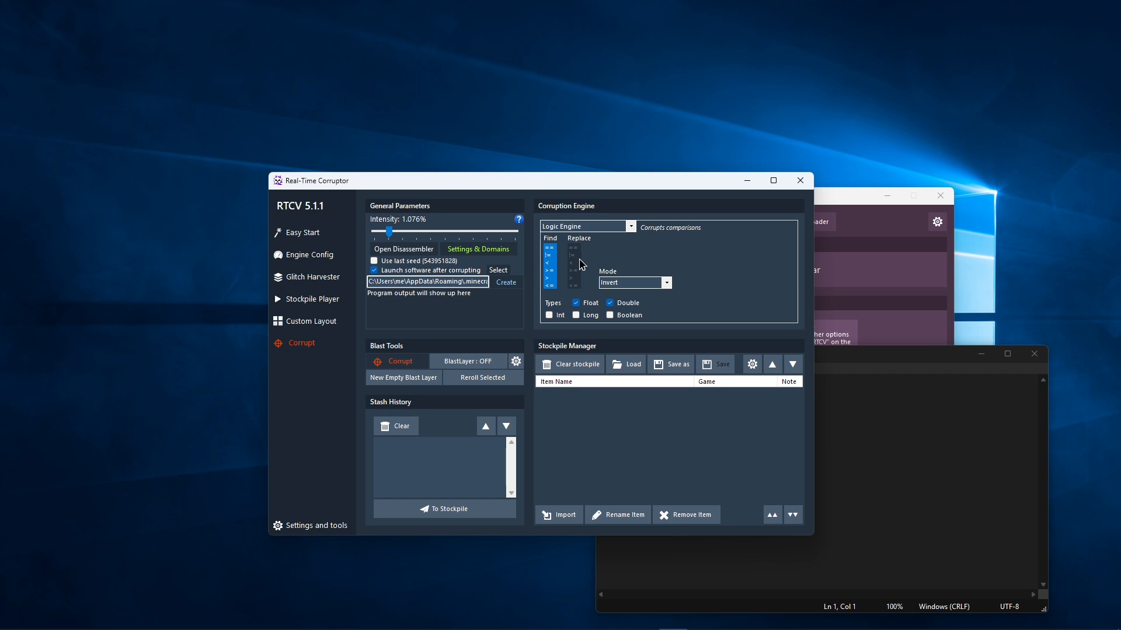
pyautogui.click(553, 286)
pyautogui.click(553, 278)
pyautogui.click(554, 270)
pyautogui.click(554, 263)
pyautogui.click(554, 255)
pyautogui.click(554, 247)
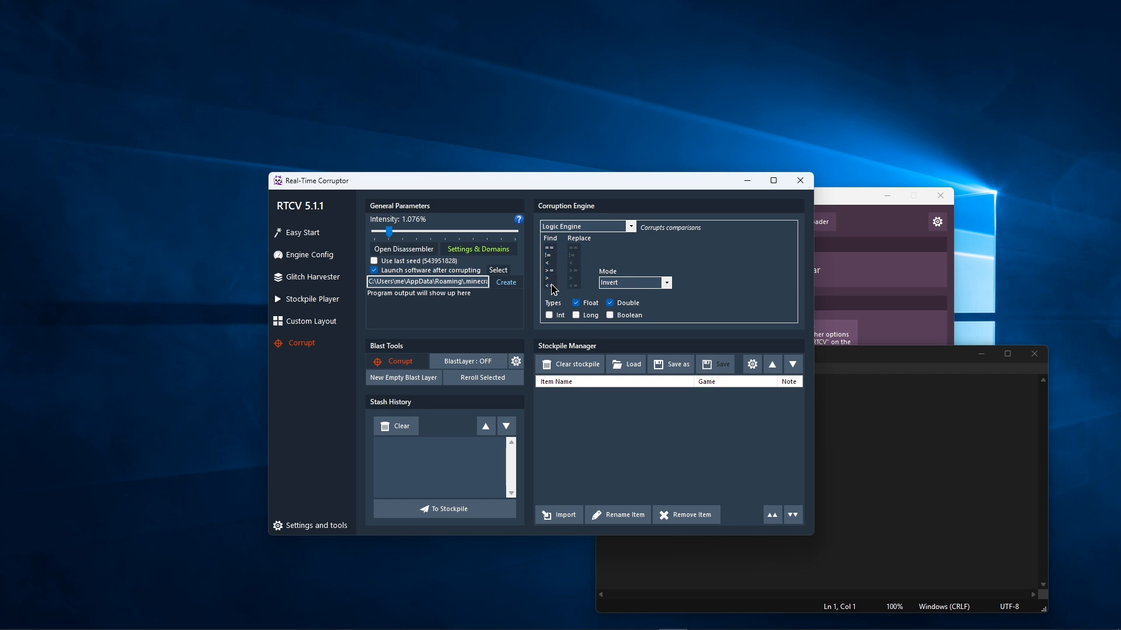
# Select > as the Logic Engine's replacement comparison and reselect all comparisons in the Find list
pyautogui.click(551, 285)
pyautogui.click(651, 283)
pyautogui.click(624, 300)
pyautogui.click(574, 278)
pyautogui.moveTo(555, 286); pyautogui.dragTo(550, 247)
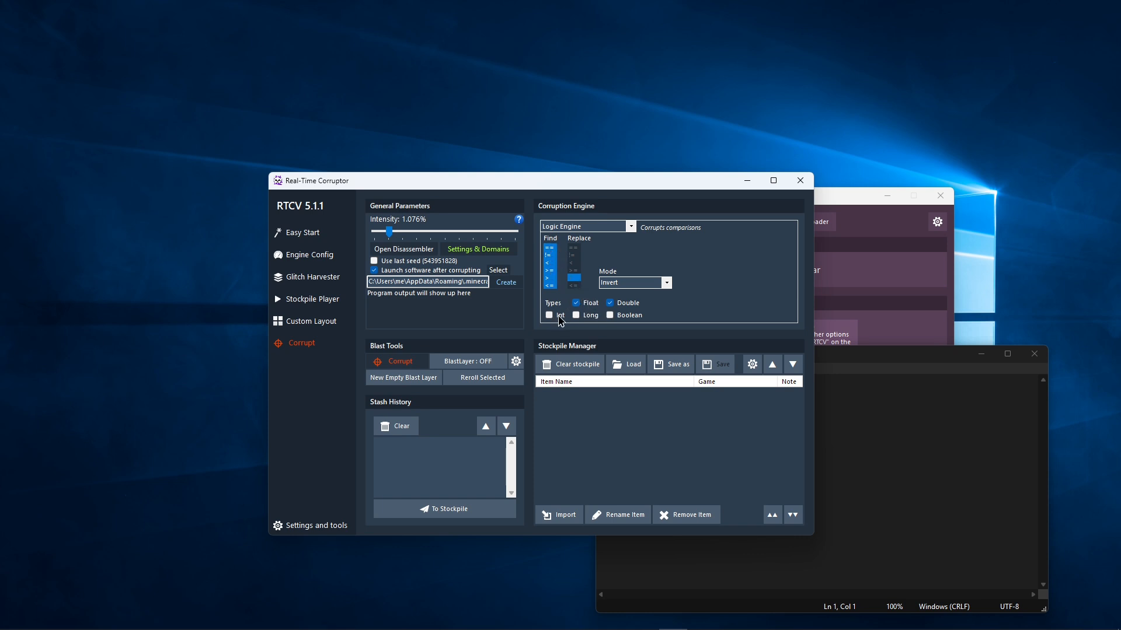
pyautogui.click(629, 320)
# Switch to the Nuker Engine and show its Byte and Float settings
pyautogui.scroll(-1, 629, 229)
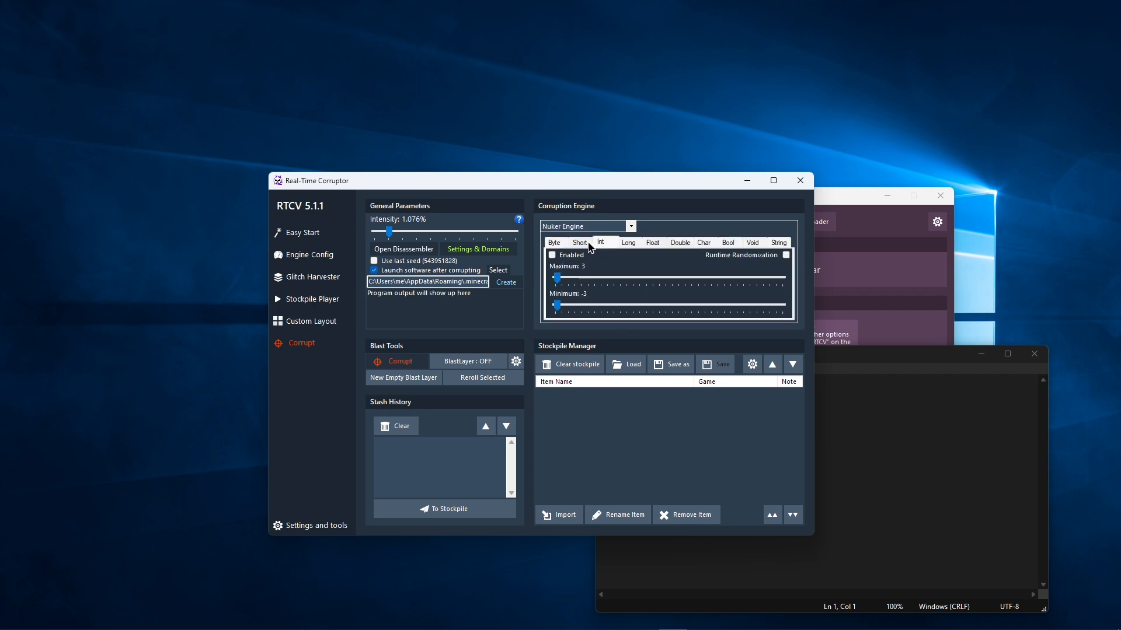
pyautogui.click(558, 243)
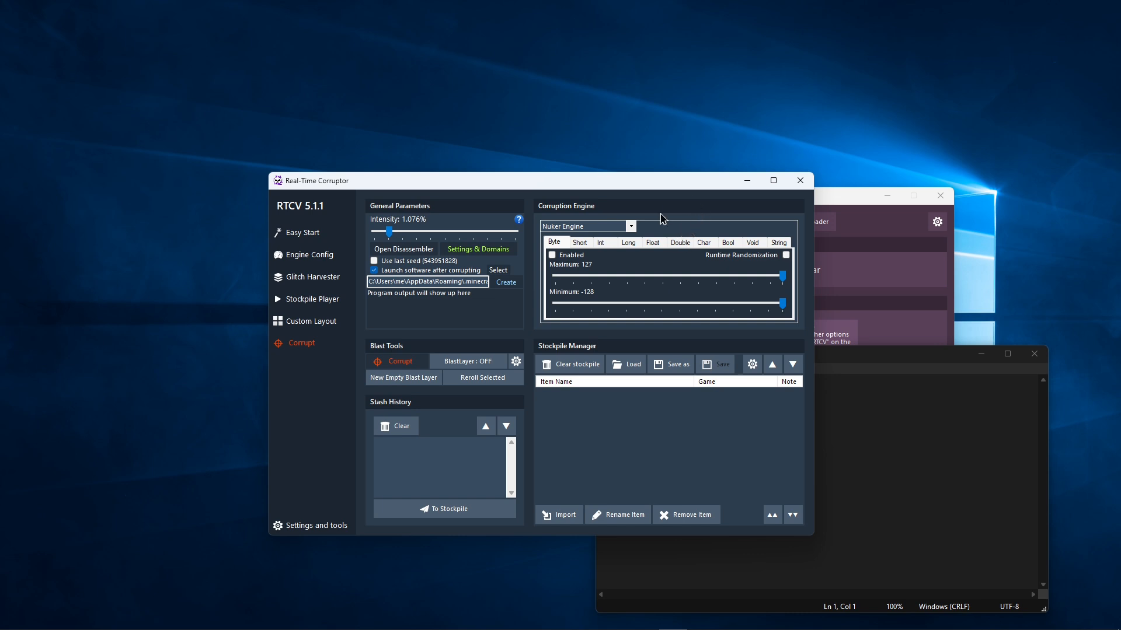
pyautogui.click(654, 244)
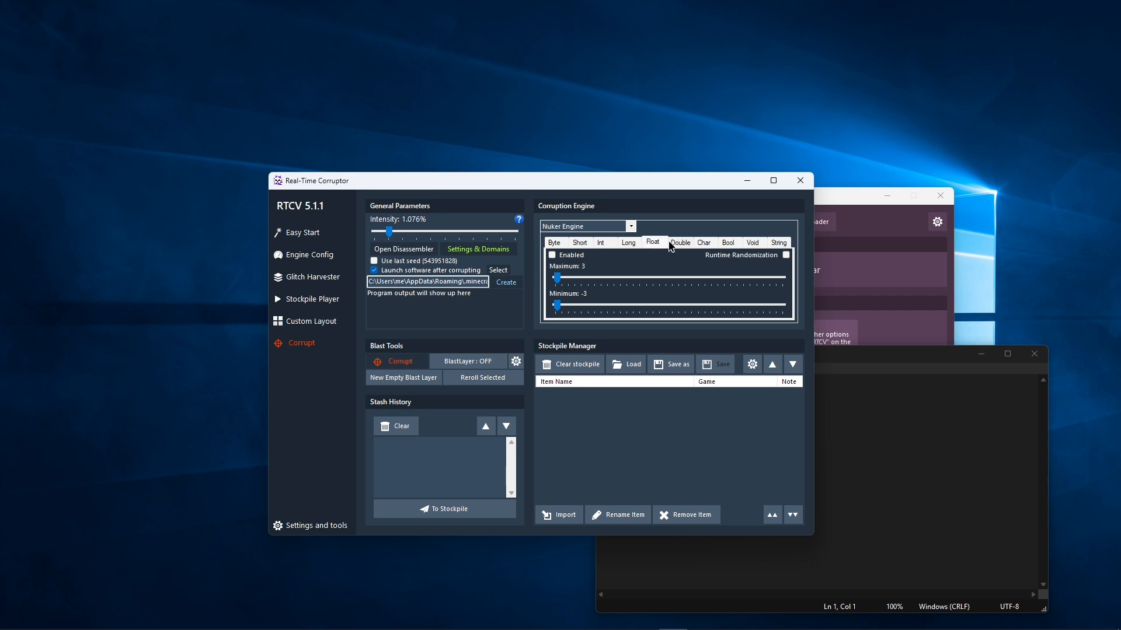
pyautogui.click(574, 257)
# Set the Nuker Engine's String option to a charset of 36 characters and view its Void settings
pyautogui.click(779, 242)
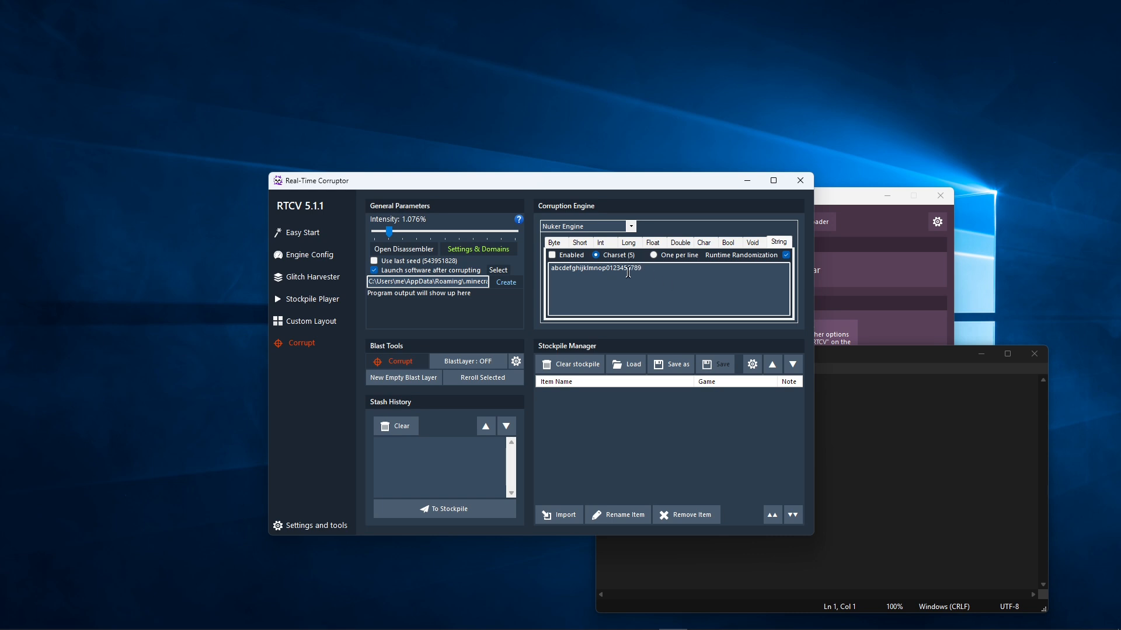
pyautogui.click(653, 255)
pyautogui.click(621, 256)
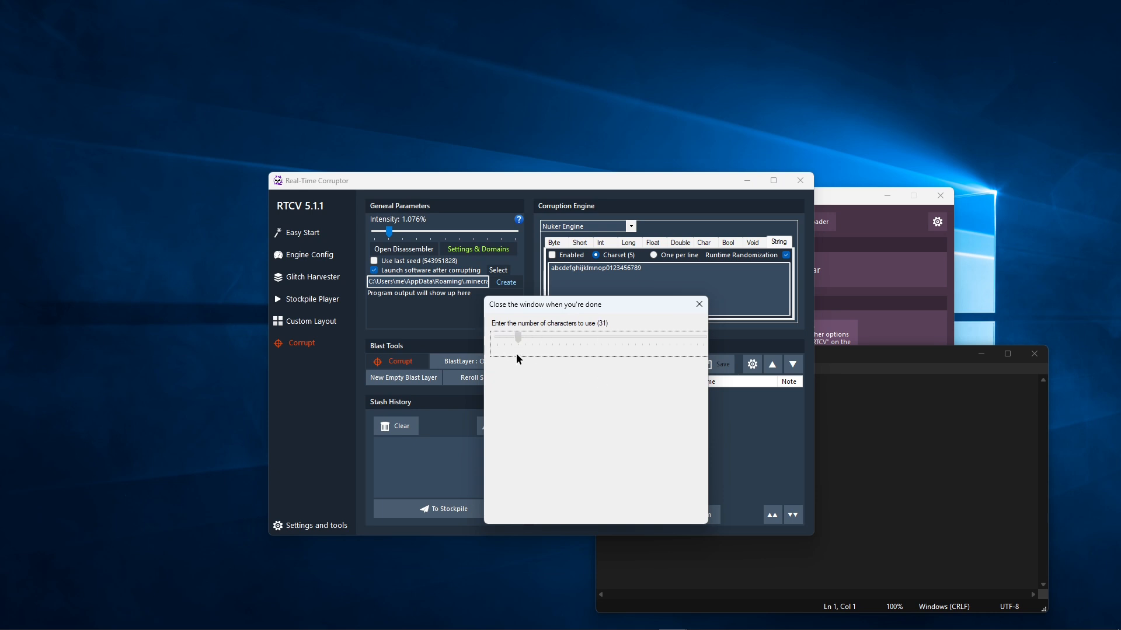
pyautogui.click(699, 304)
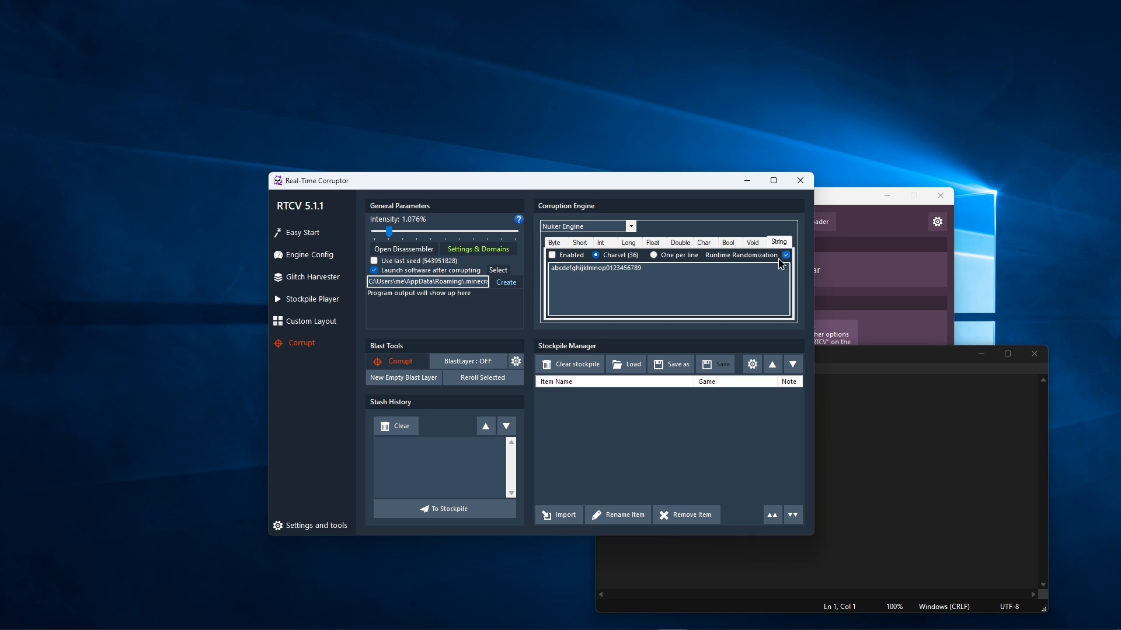
pyautogui.click(758, 243)
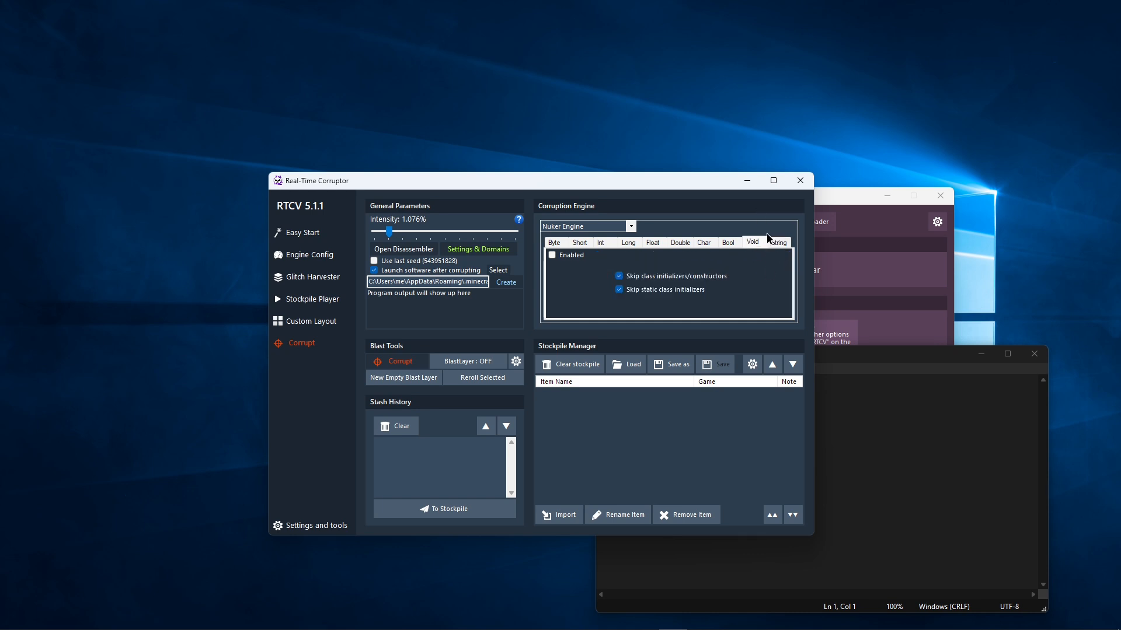
# Switch to the Arithmetic Engine and set its maximum to about 3.661 and its minimum to about -2.679
pyautogui.click(632, 228)
pyautogui.click(632, 229)
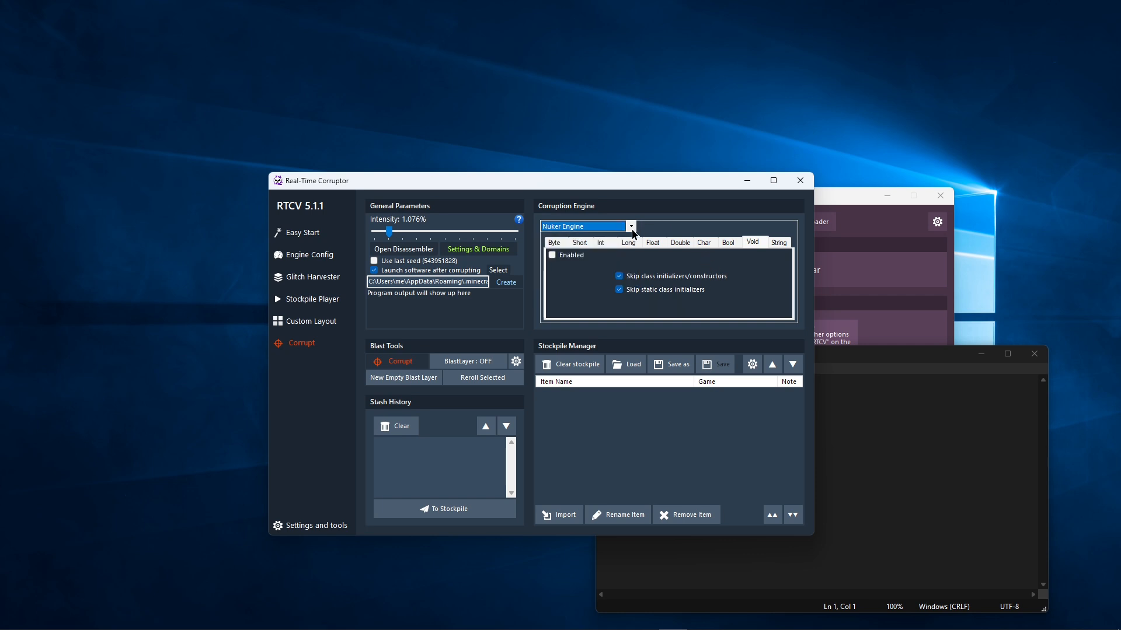
pyautogui.click(604, 247)
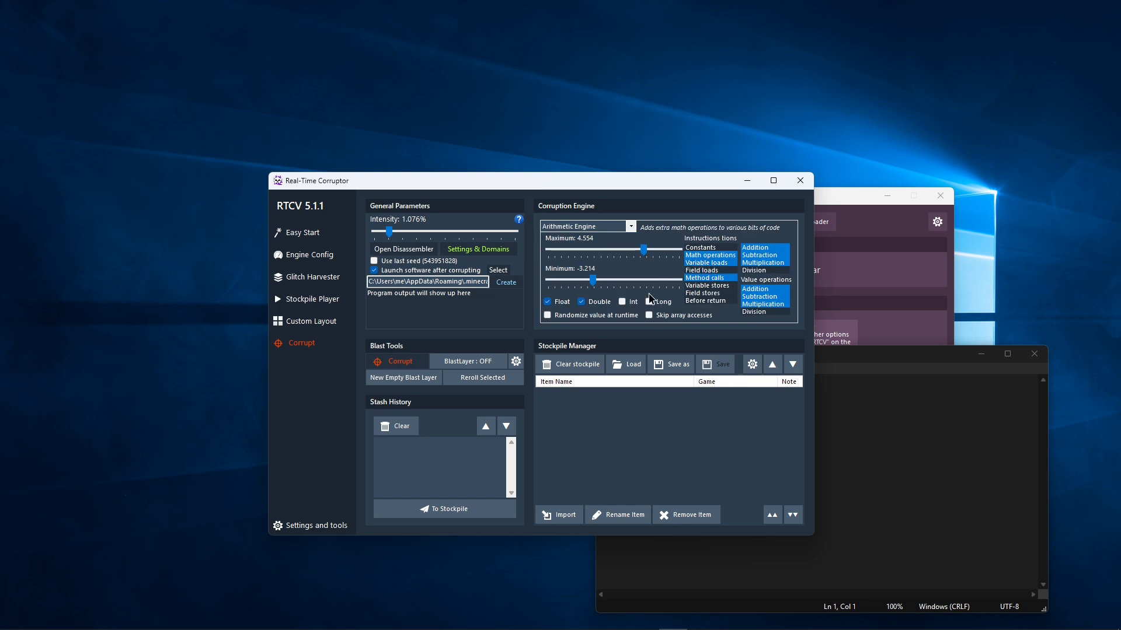
pyautogui.moveTo(644, 249); pyautogui.dragTo(637, 246)
# Raise the intensity to about 1.550% and corrupt the program so that it launches
pyautogui.moveTo(389, 232); pyautogui.dragTo(392, 232)
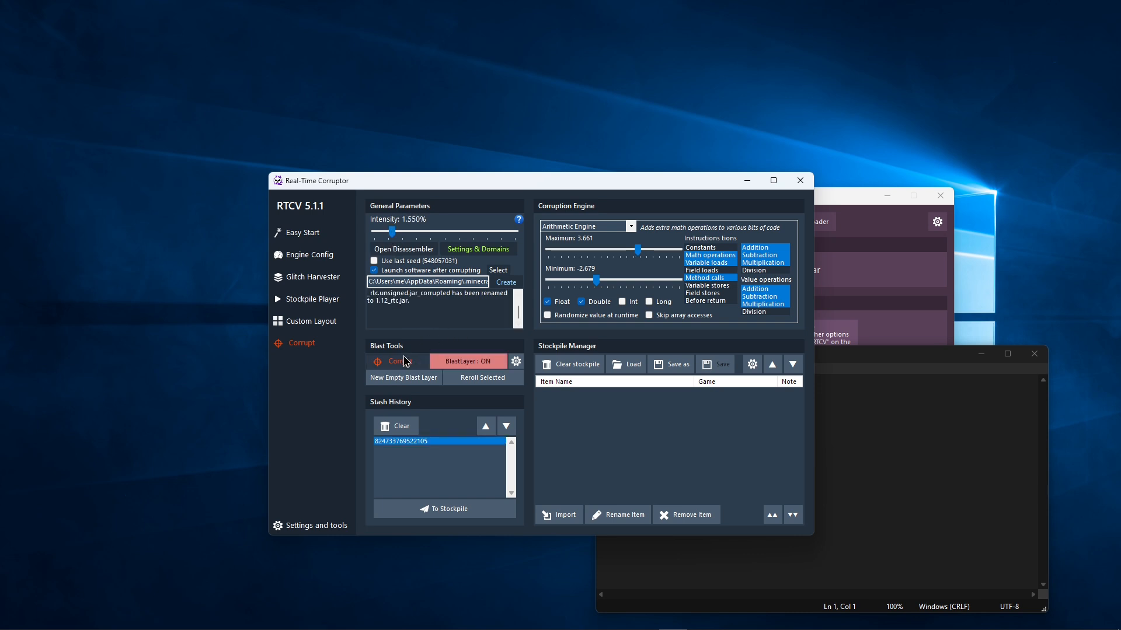
pyautogui.click(404, 359)
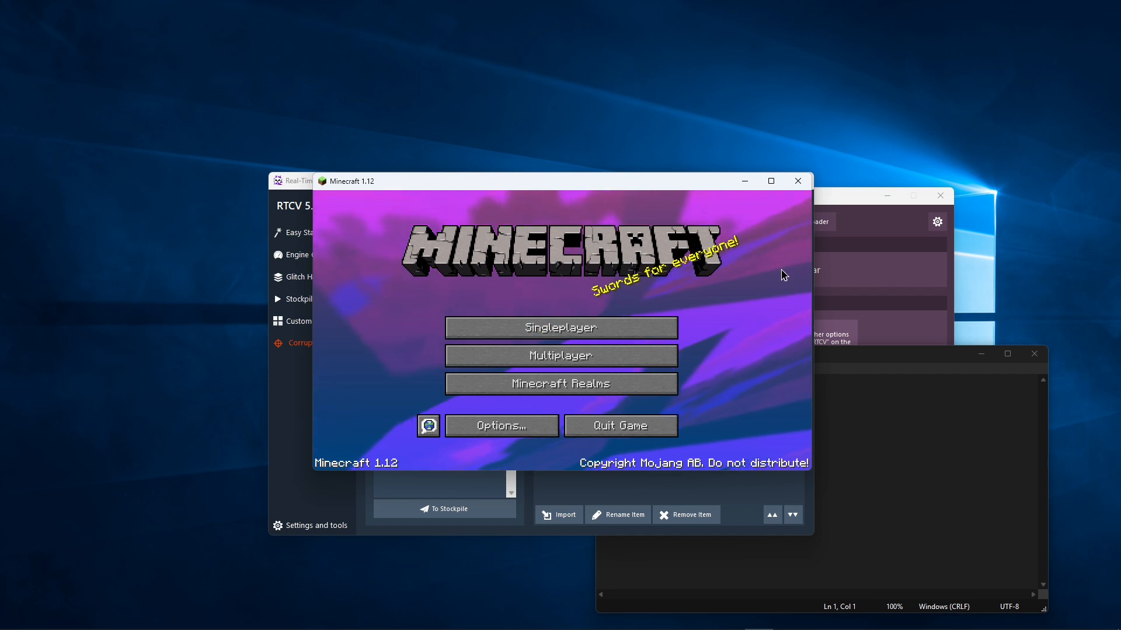
# In the launched Minecraft 1.12, play the singleplayer world "Copy of cim87o7081" and cycle through the camera perspectives
pyautogui.click(635, 322)
pyautogui.click(568, 242)
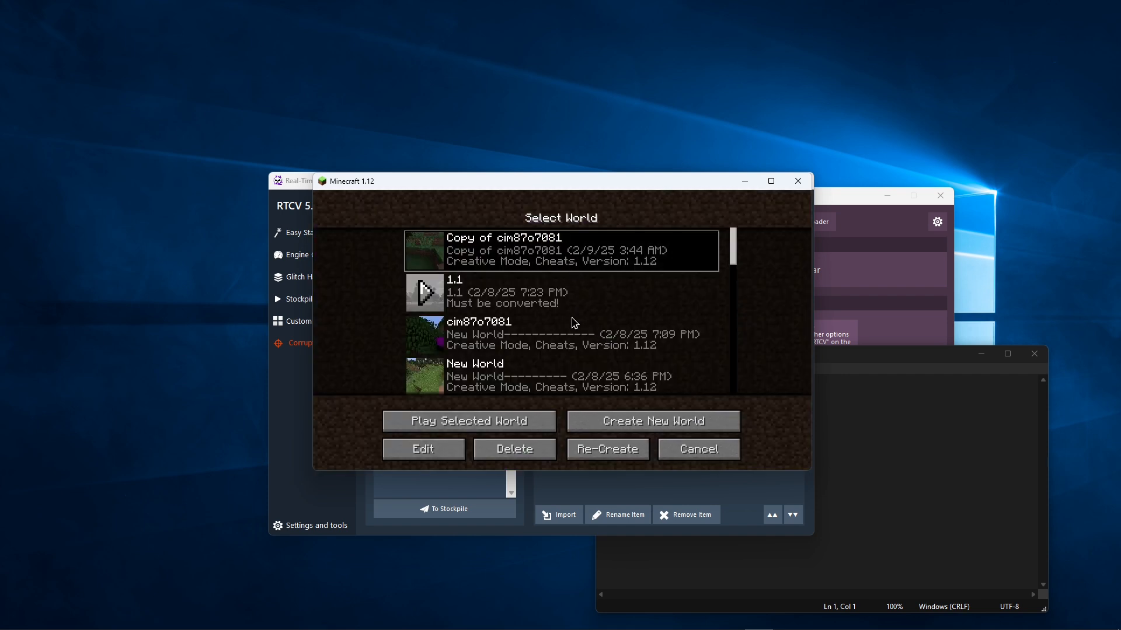
pyautogui.click(527, 421)
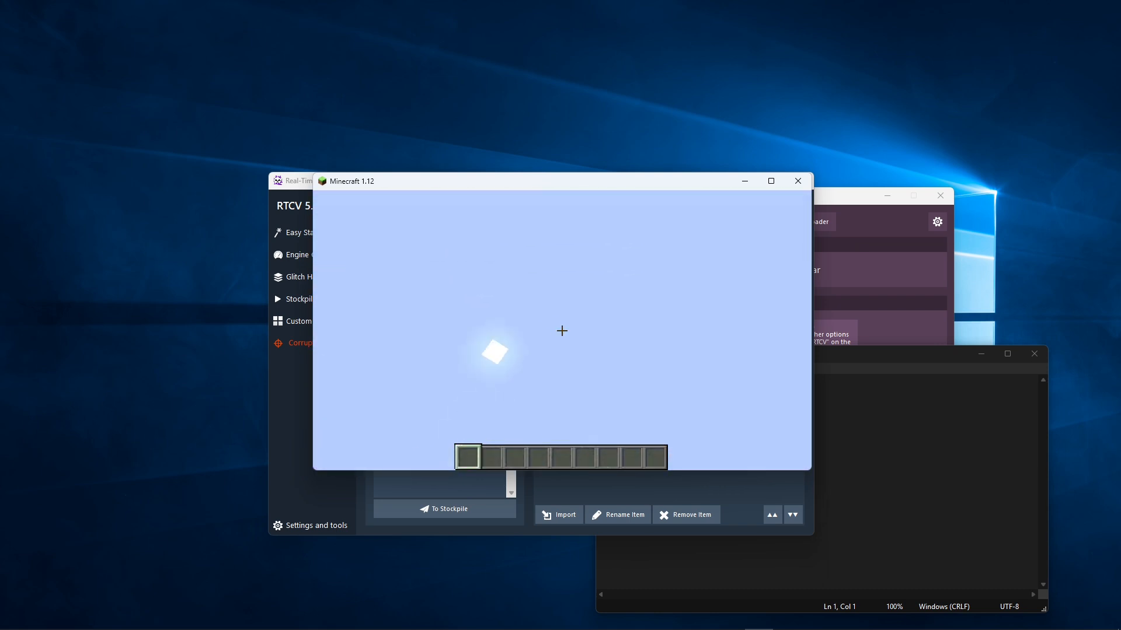
pyautogui.press('F5')
pyautogui.press('F5')
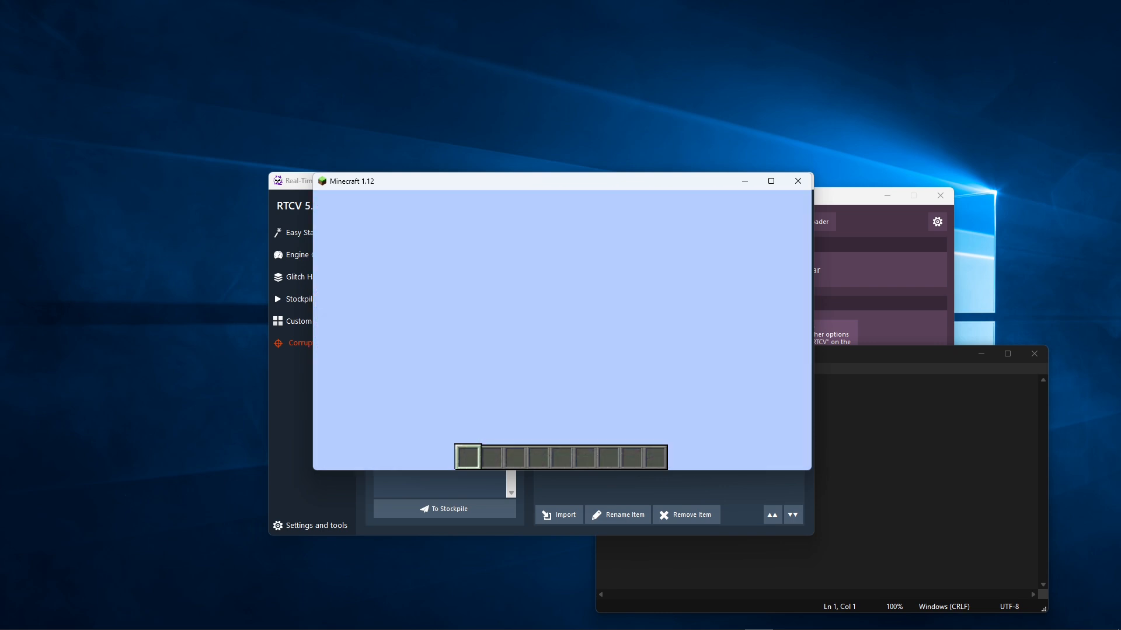
# Leave the world and close the Minecraft window
pyautogui.press('Escape')
pyautogui.click(618, 397)
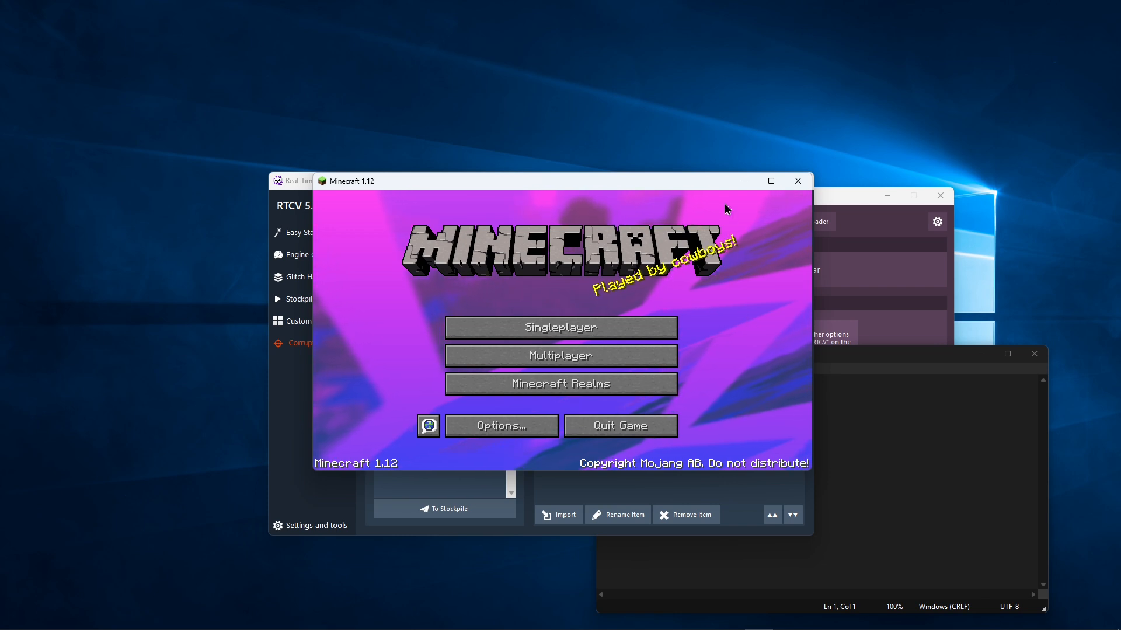
pyautogui.click(799, 181)
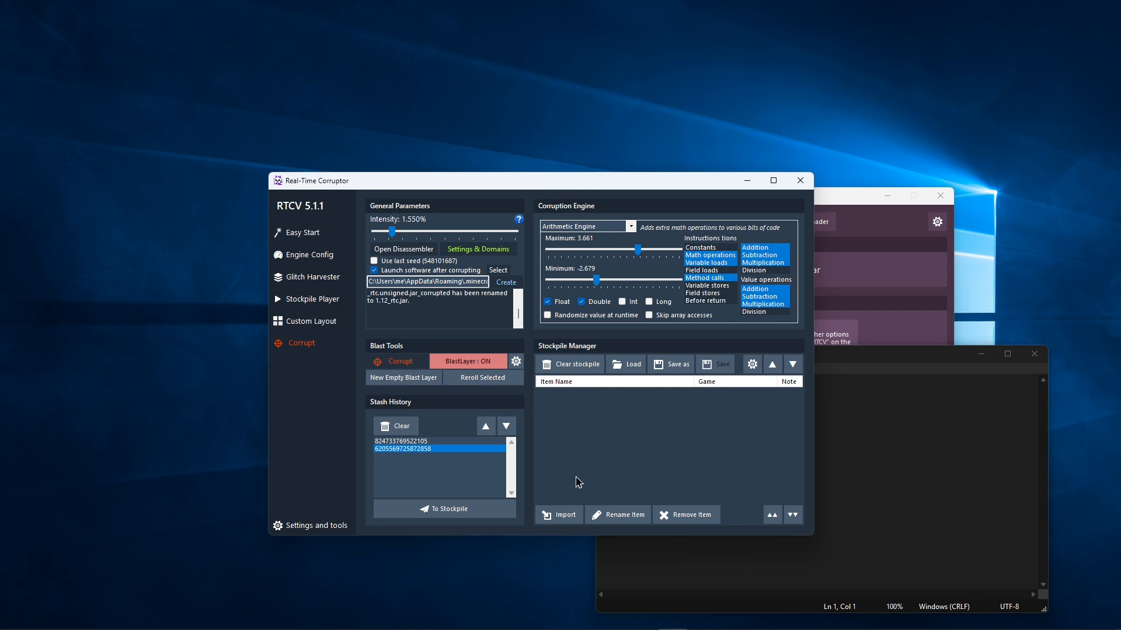
# Open the selected stash item in the Sanitize Tool, arrange the windows side by side and start sanitizing
pyautogui.rightClick(466, 450)
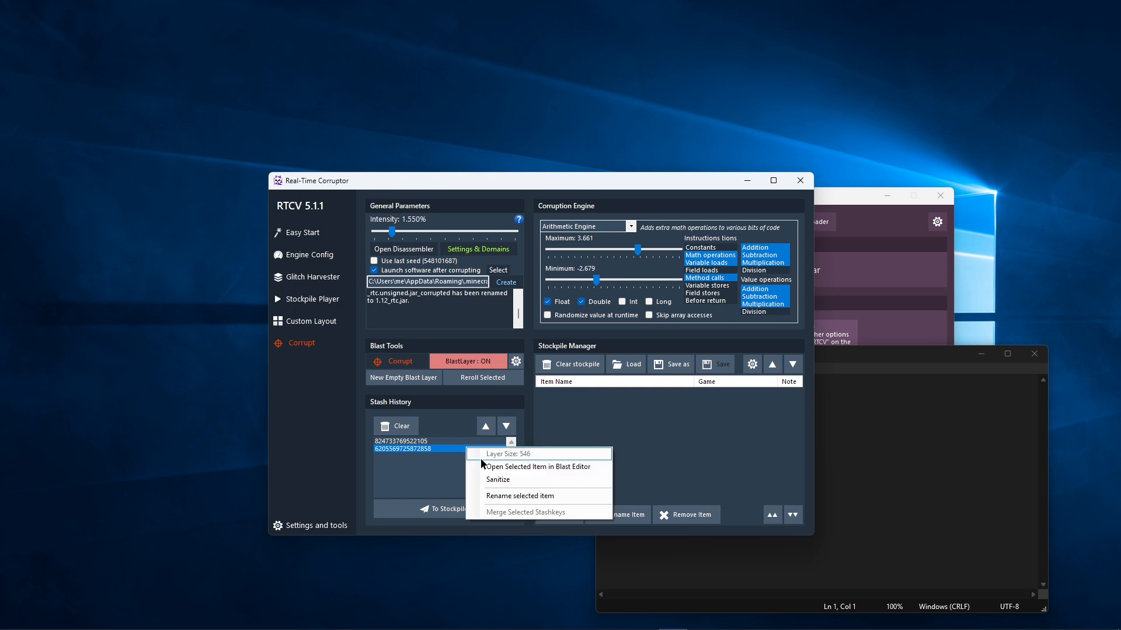
pyautogui.click(516, 480)
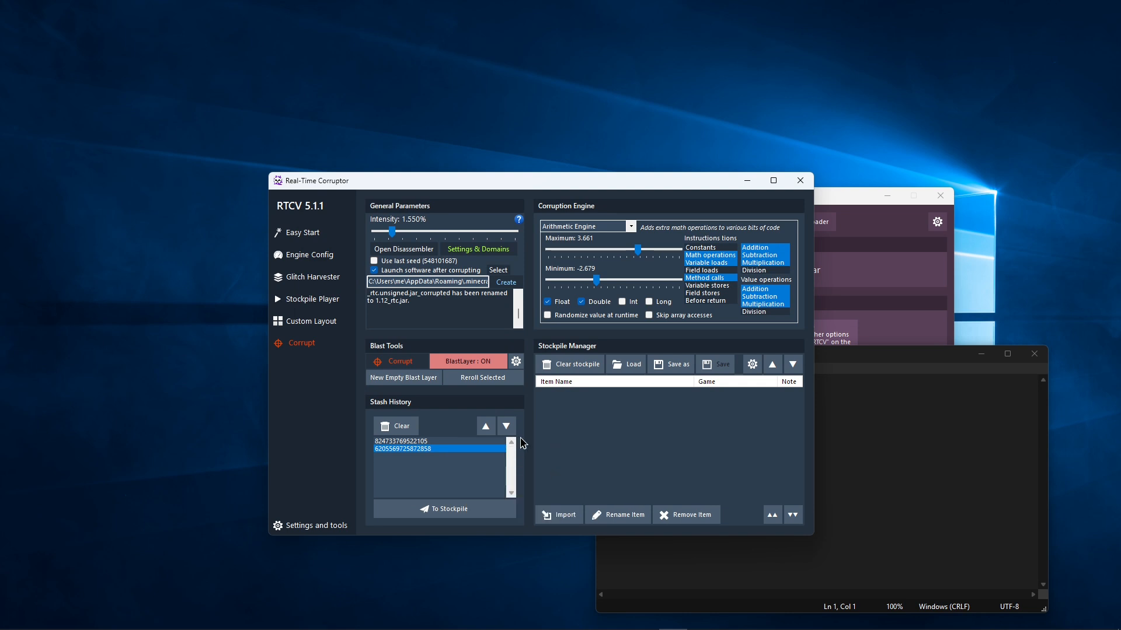
pyautogui.moveTo(327, 220); pyautogui.dragTo(321, 299)
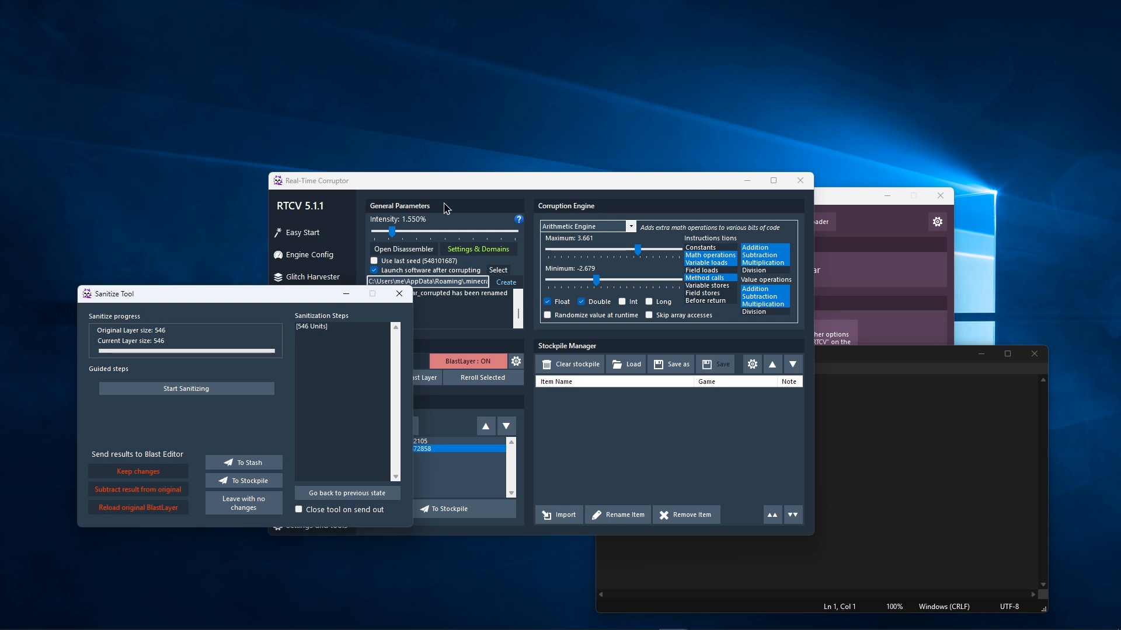
pyautogui.moveTo(451, 186); pyautogui.dragTo(545, 171)
pyautogui.moveTo(279, 296); pyautogui.dragTo(286, 221)
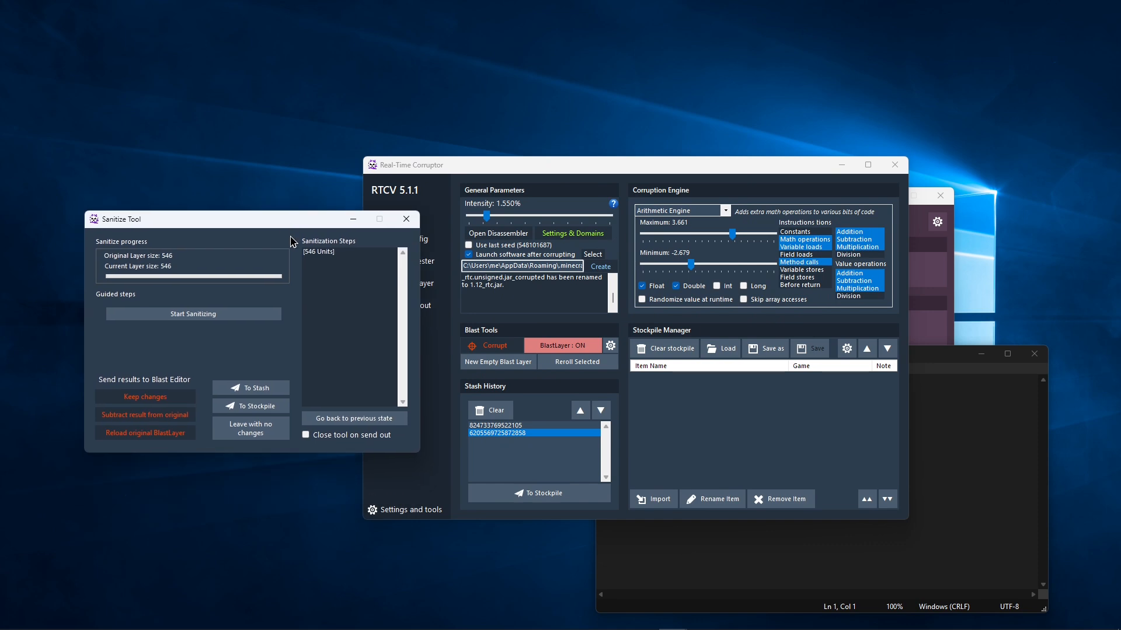
pyautogui.click(220, 315)
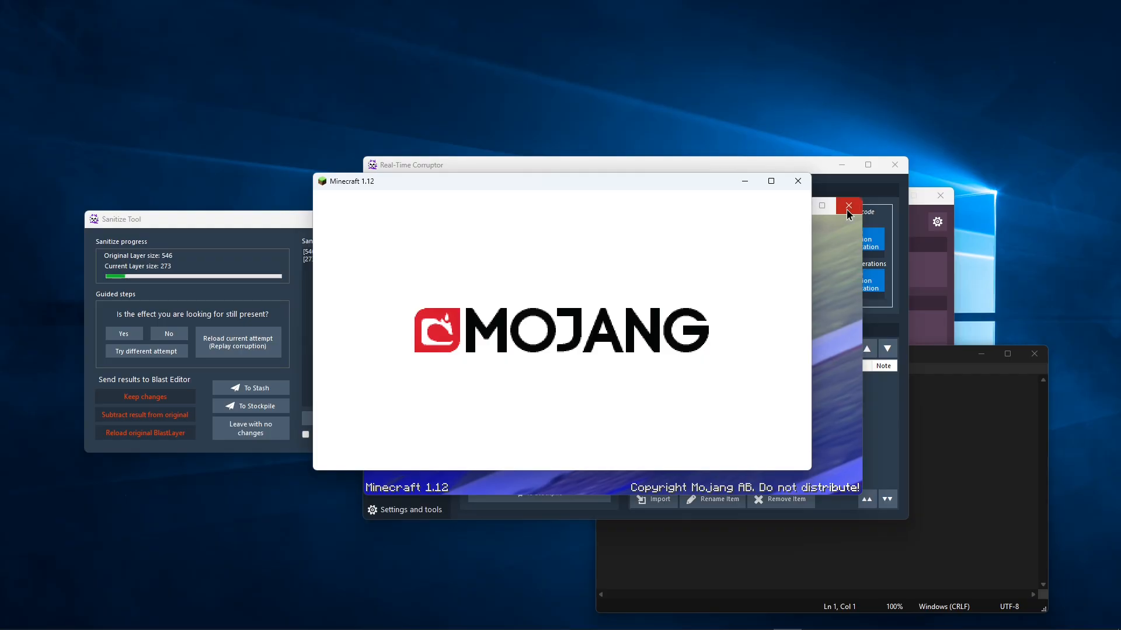
# Close both open Minecraft windows and replay the current sanitizing attempt
pyautogui.click(849, 210)
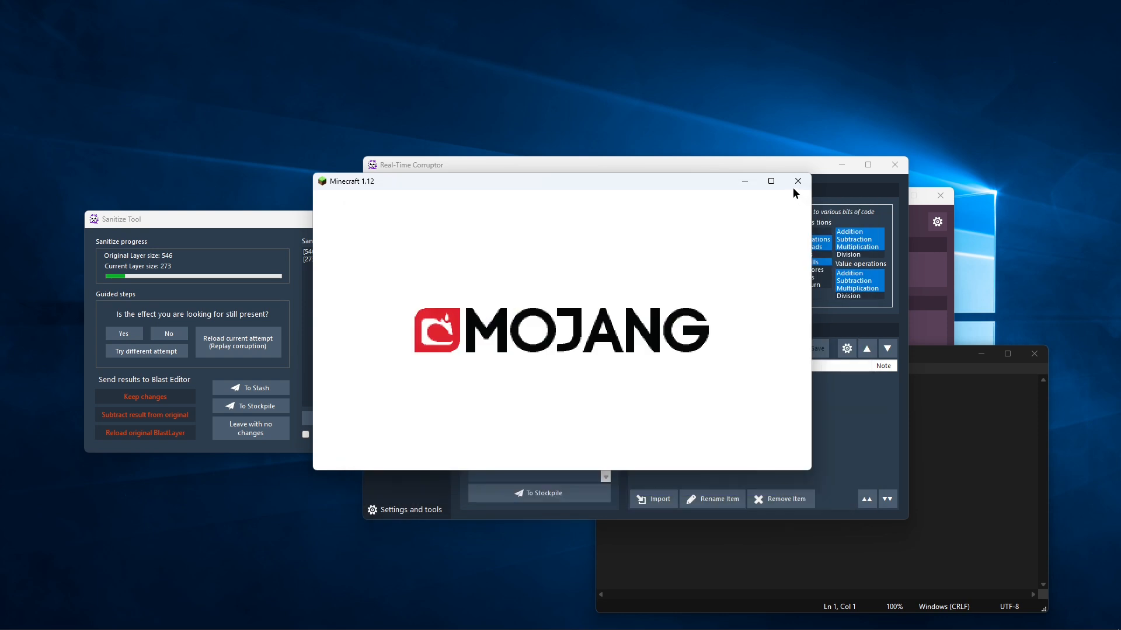
pyautogui.click(798, 181)
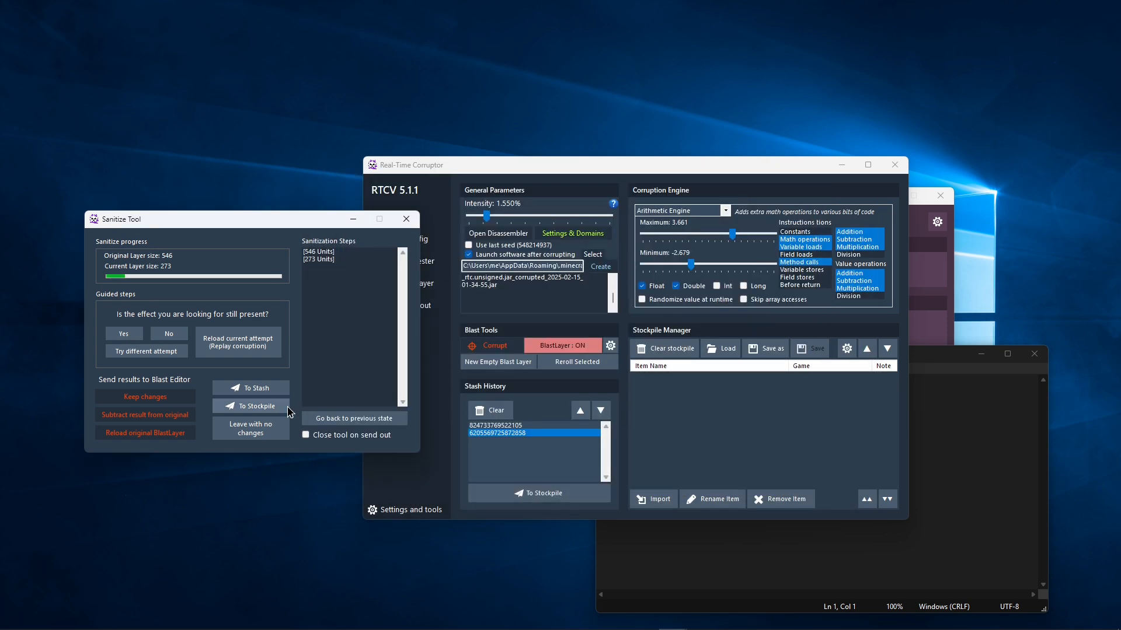
pyautogui.click(200, 342)
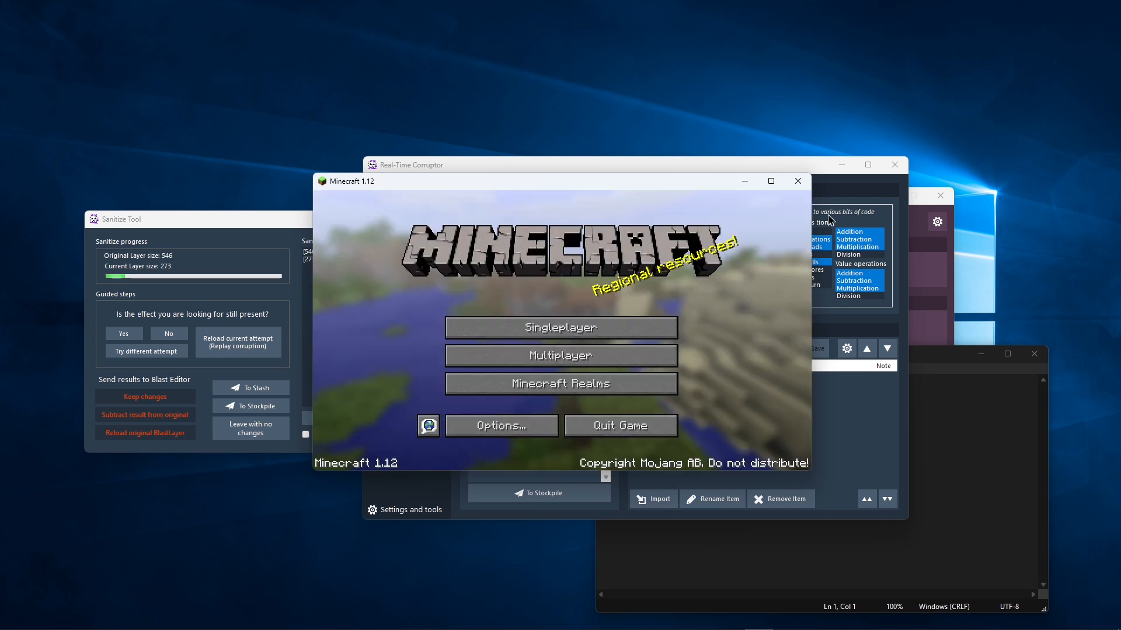
# Close each Minecraft test and answer whether the wanted effect is still present, narrowing the layer down to 1 unit
pyautogui.click(798, 181)
pyautogui.click(182, 338)
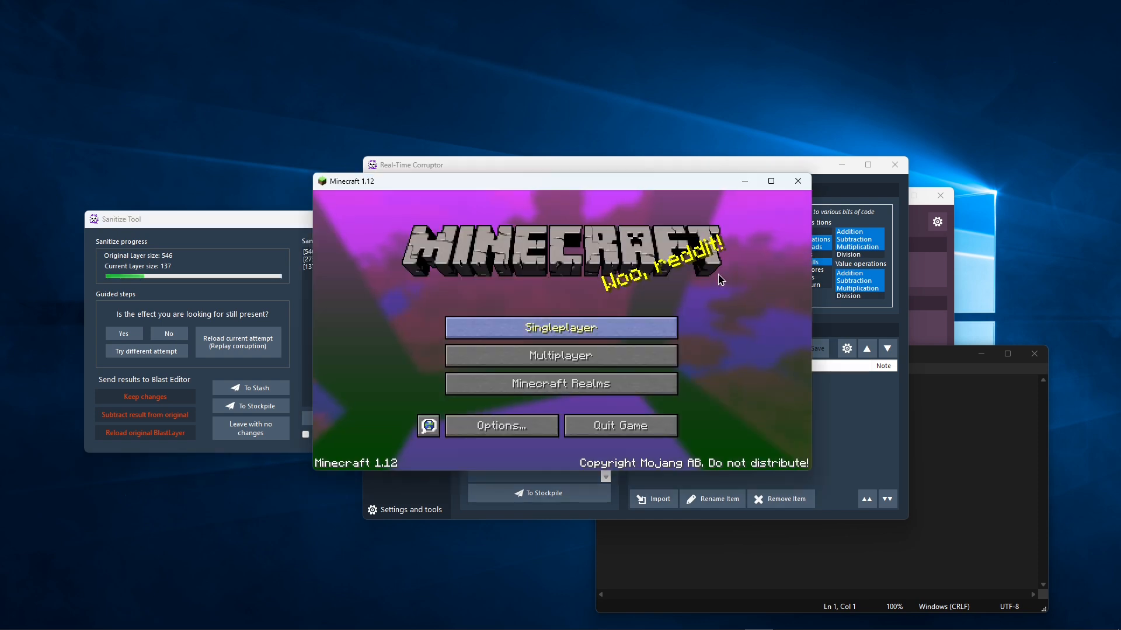
pyautogui.click(798, 181)
pyautogui.click(169, 334)
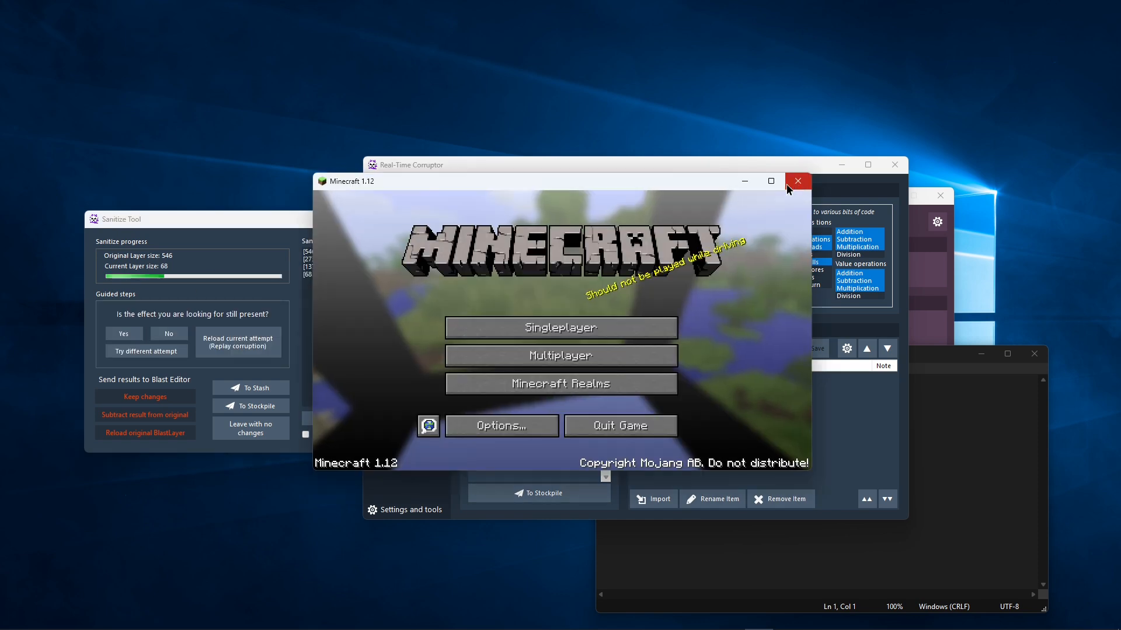
pyautogui.click(798, 181)
pyautogui.click(169, 334)
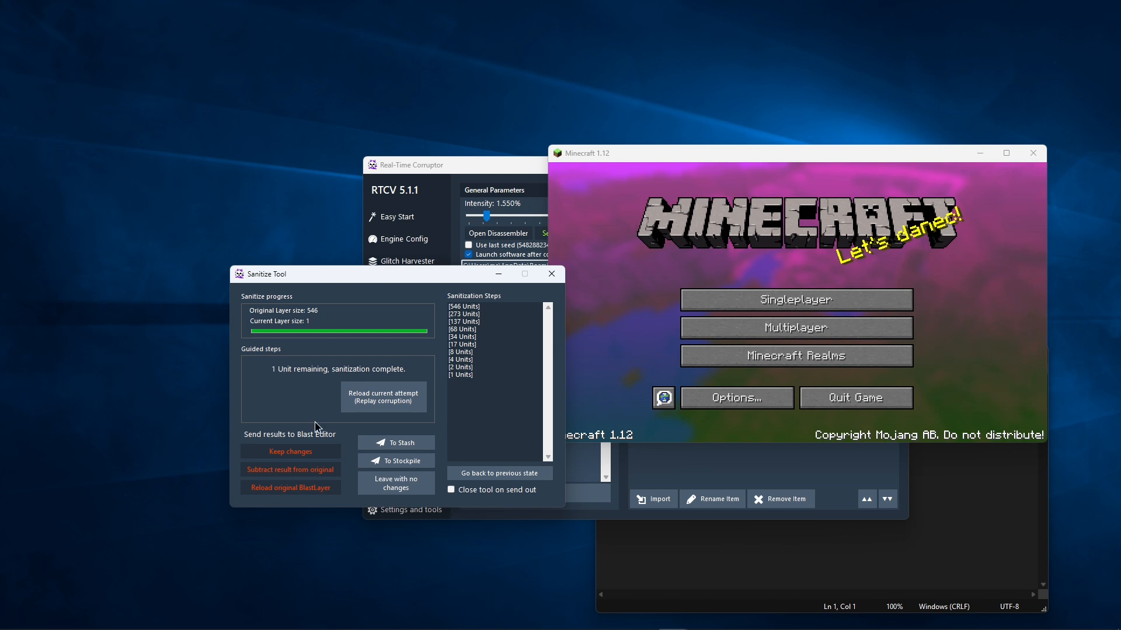
# Keep the sanitized changes by sending them to the Blast Editor, and close the Minecraft window
pyautogui.click(311, 454)
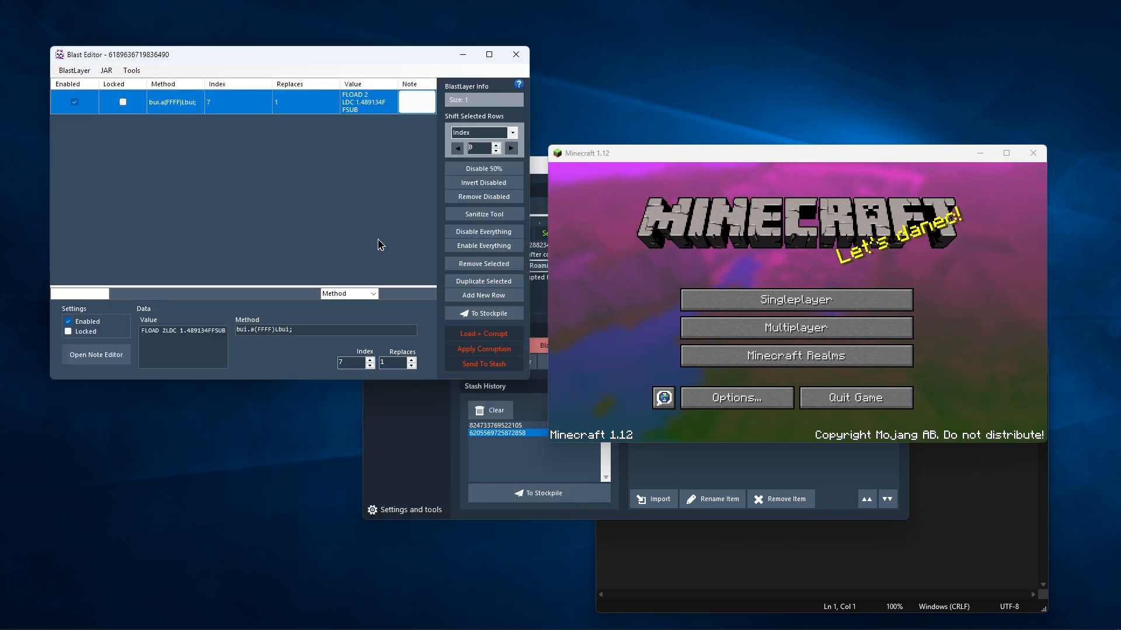
pyautogui.moveTo(439, 187); pyautogui.dragTo(464, 216)
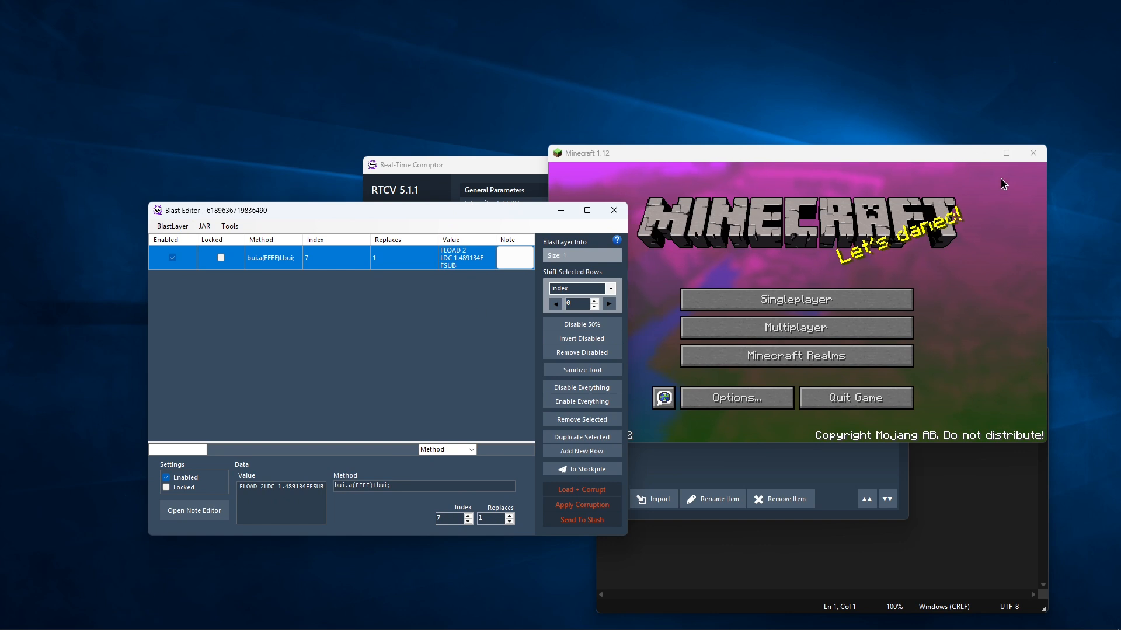
pyautogui.click(1034, 153)
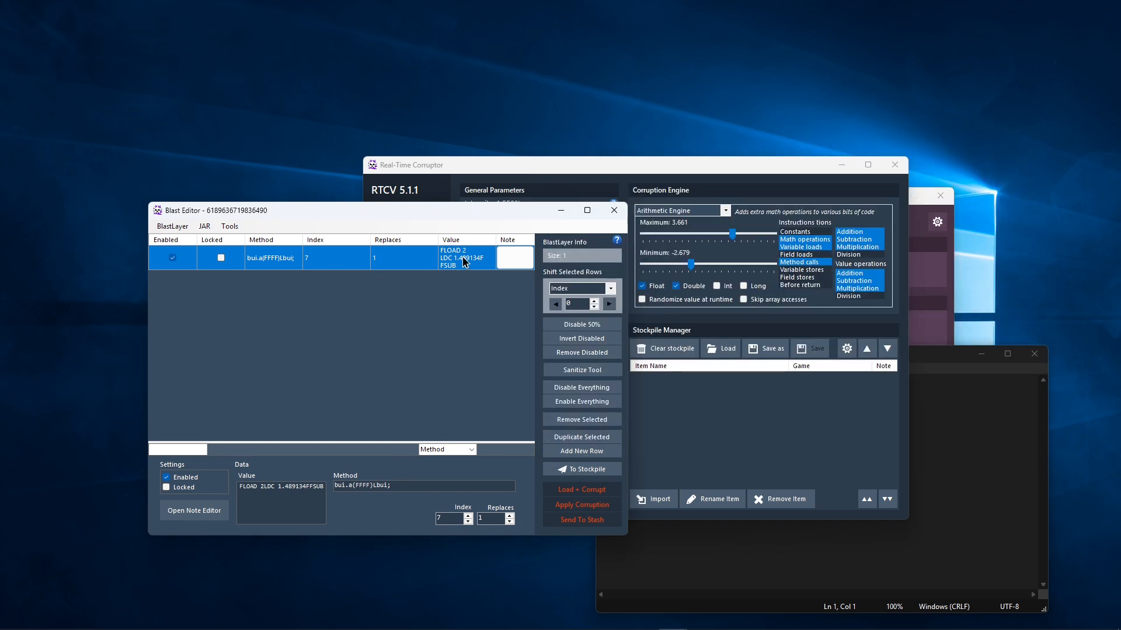
# Change the constant in the remaining unit's value to 4.489134F, load and corrupt to test it, and close Minecraft
pyautogui.click(466, 262)
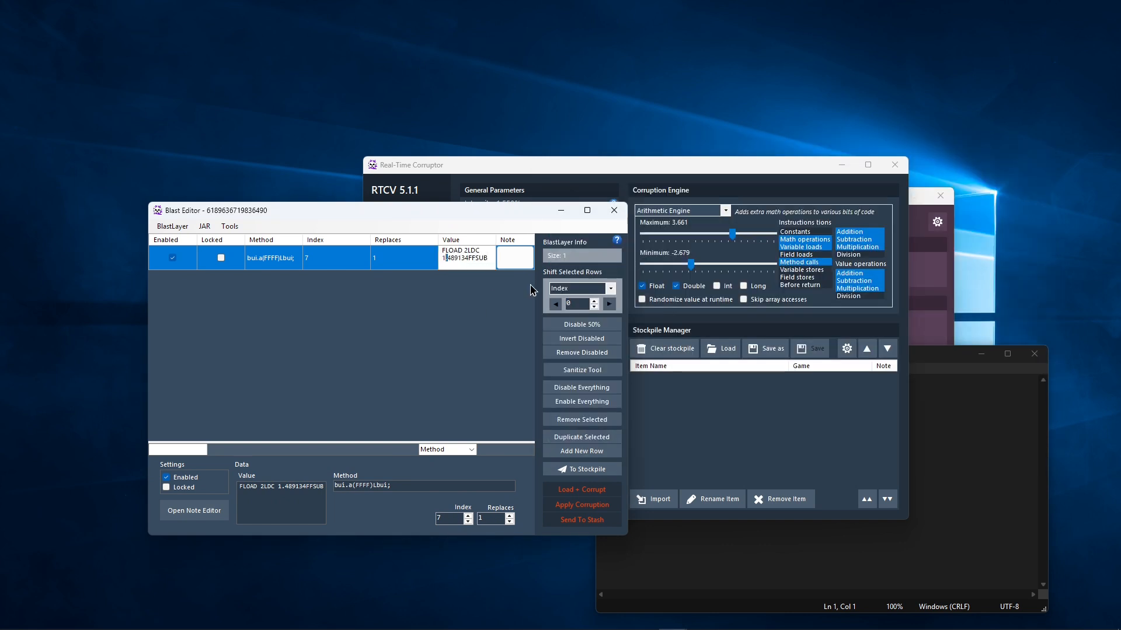
pyautogui.press('BackSpace')
pyautogui.write('4')
pyautogui.press('Return')
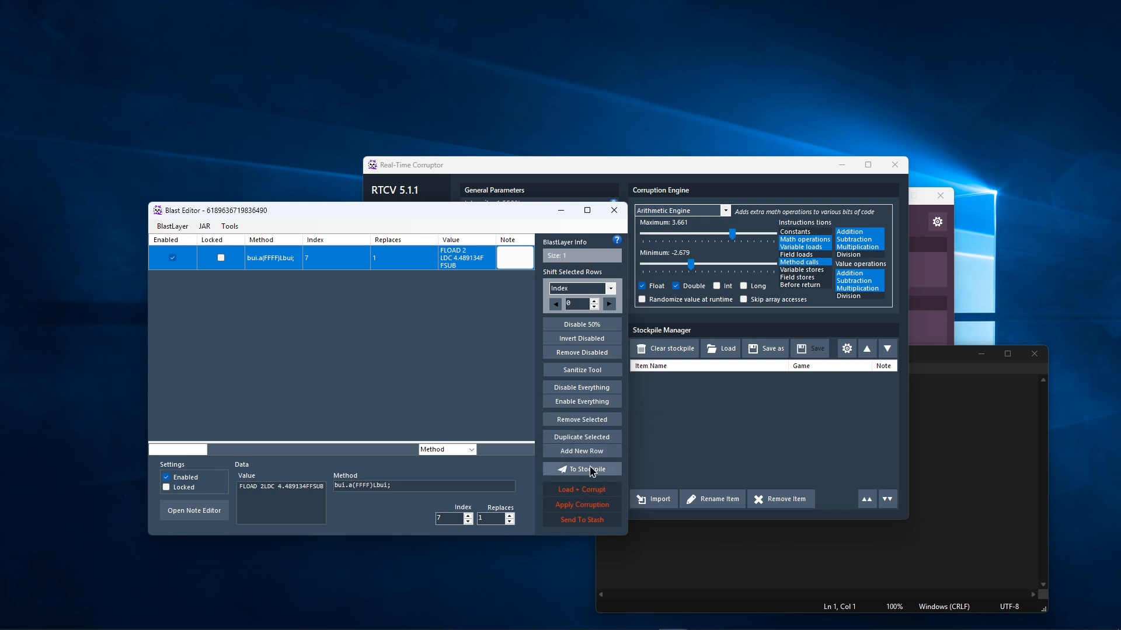
pyautogui.click(585, 496)
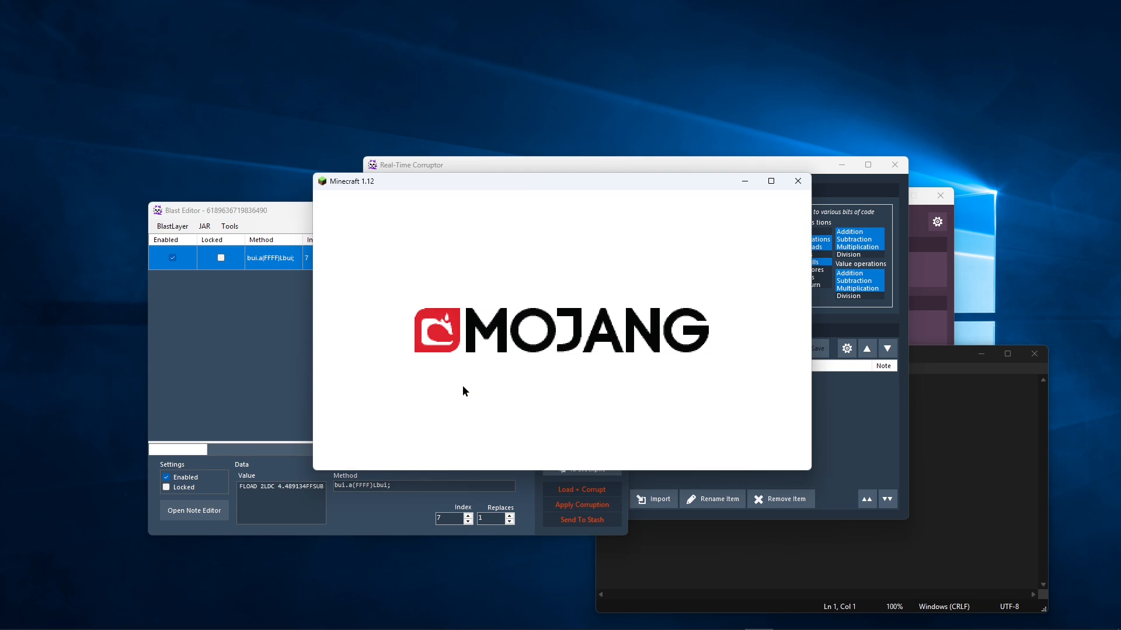
pyautogui.click(797, 181)
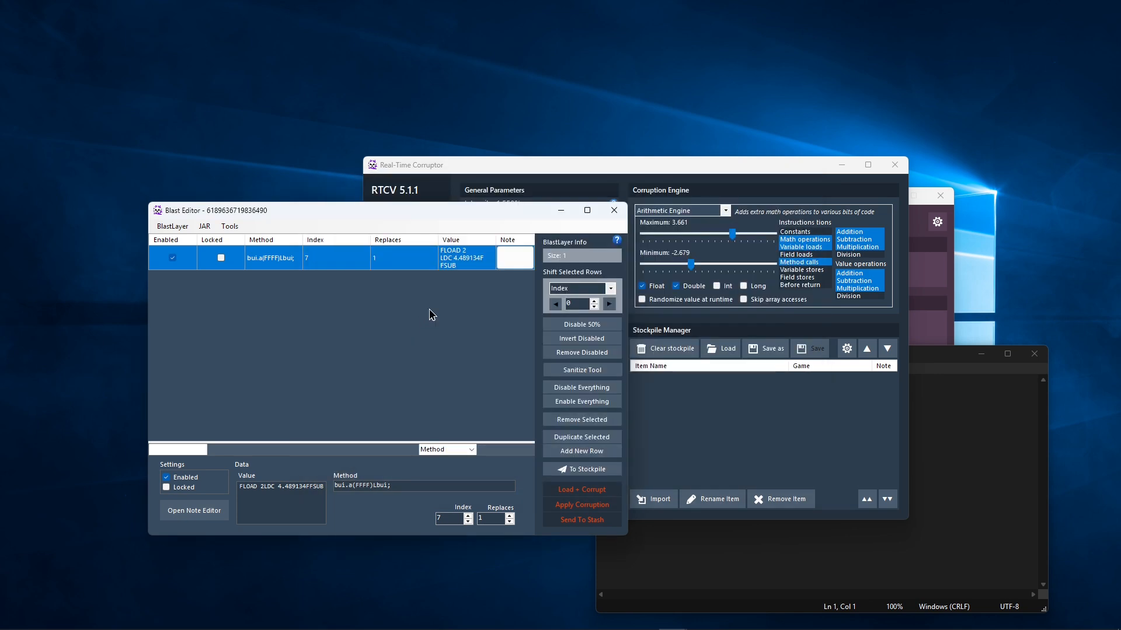
# Try FADD in place of FSUB in the unit's value, test the corruption and close Minecraft
pyautogui.click(461, 261)
pyautogui.click(460, 261)
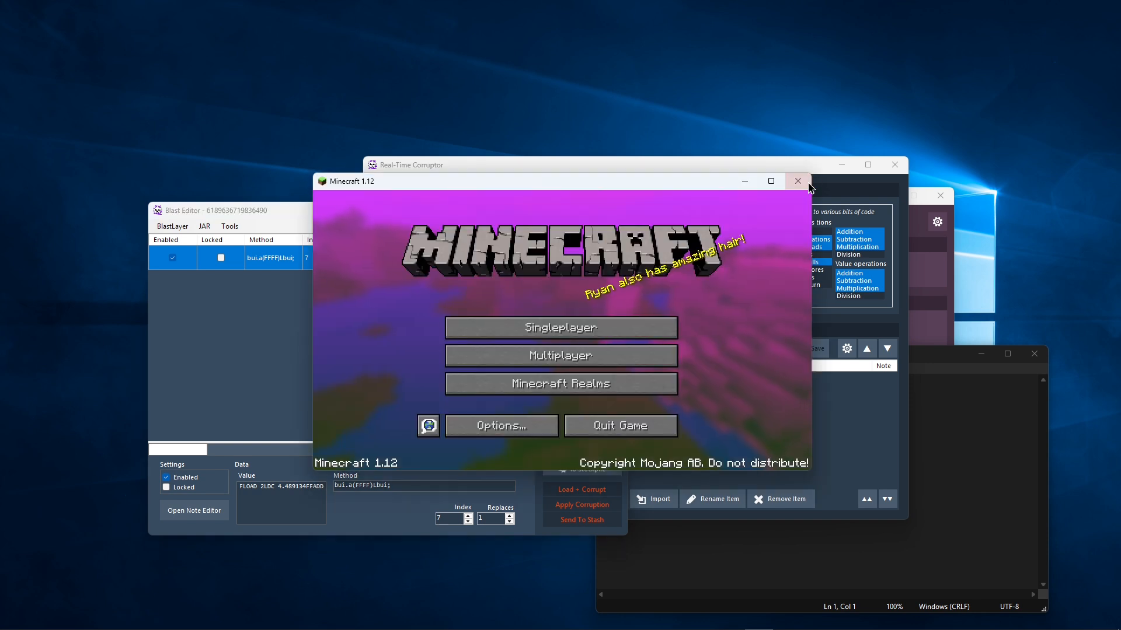
pyautogui.click(797, 181)
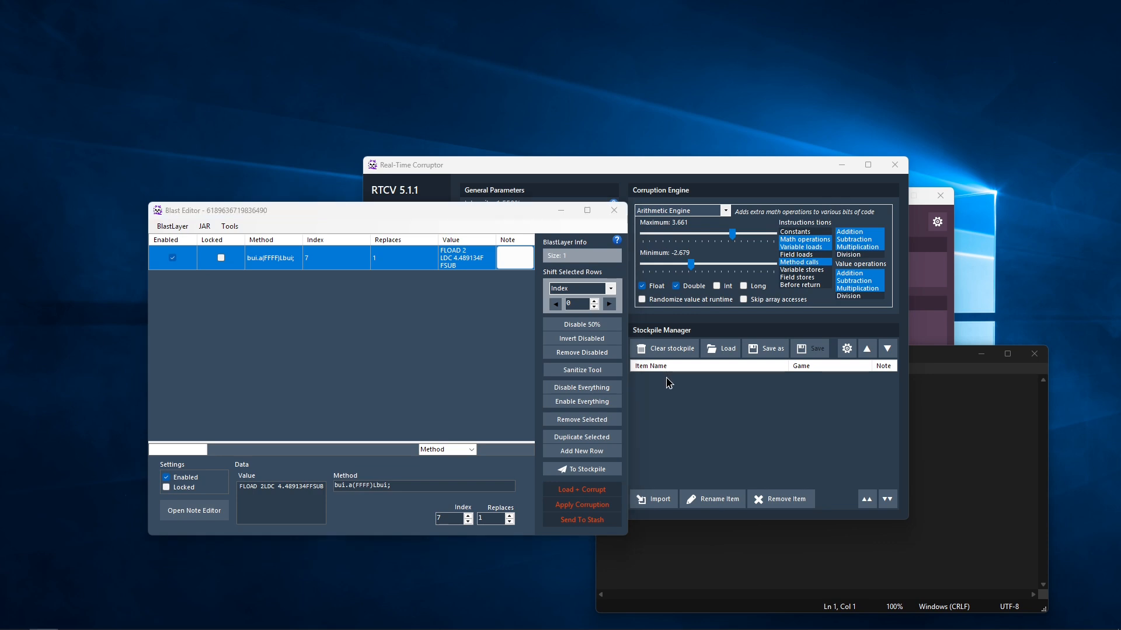
# Enable randomizing the value at runtime in the re-roll settings of the unit in the Blast Editor
pyautogui.rightClick(310, 259)
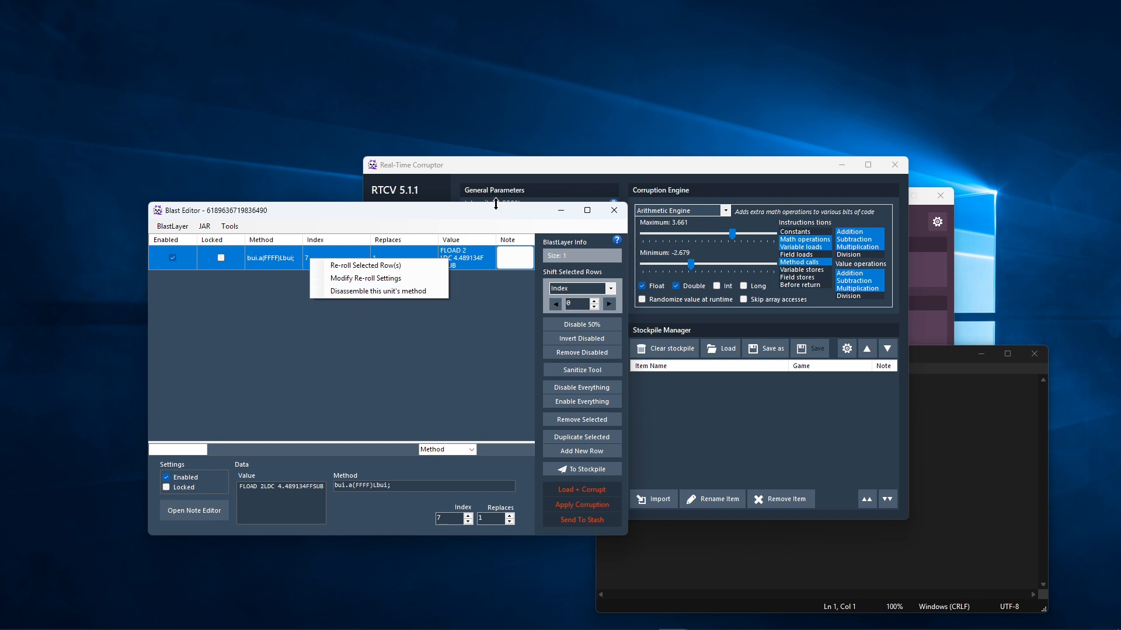
pyautogui.moveTo(494, 206); pyautogui.dragTo(490, 215)
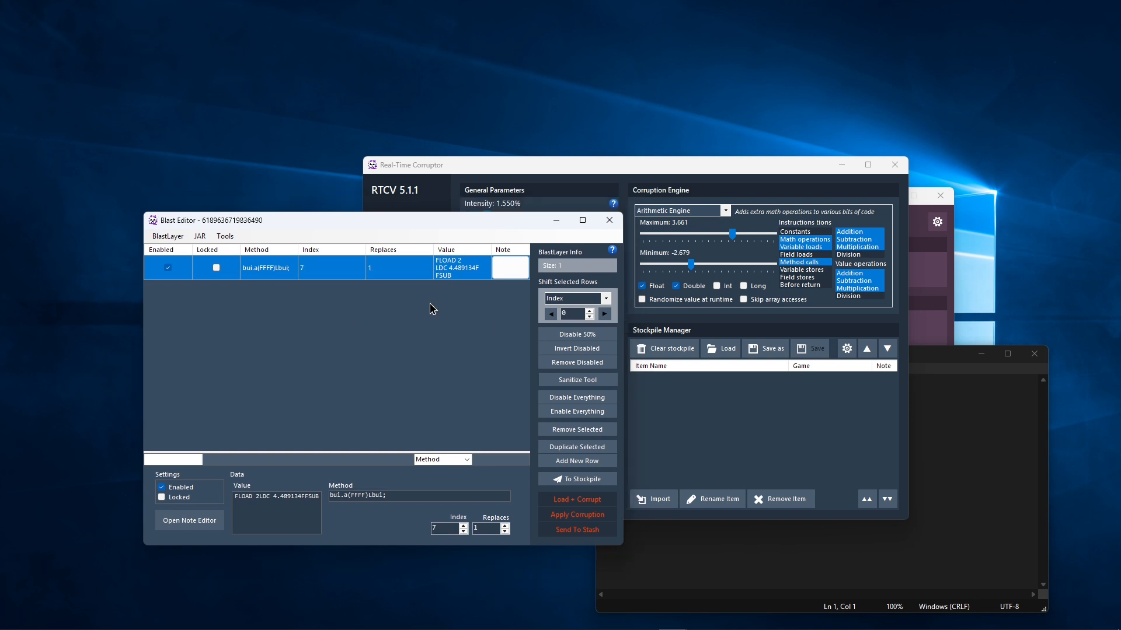
pyautogui.rightClick(370, 274)
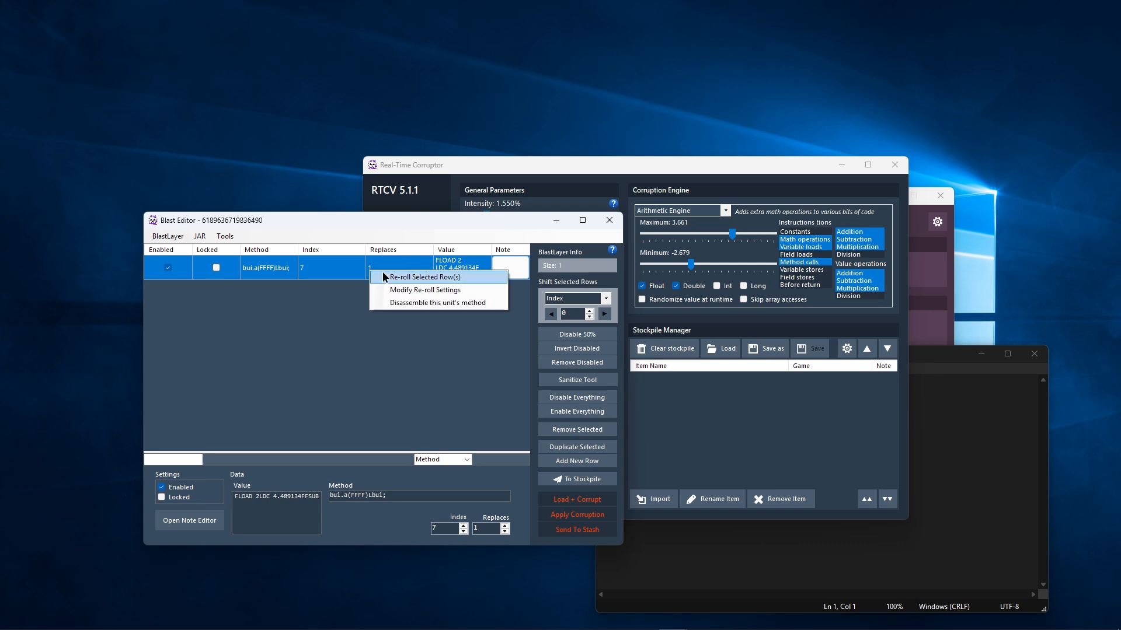
pyautogui.click(430, 291)
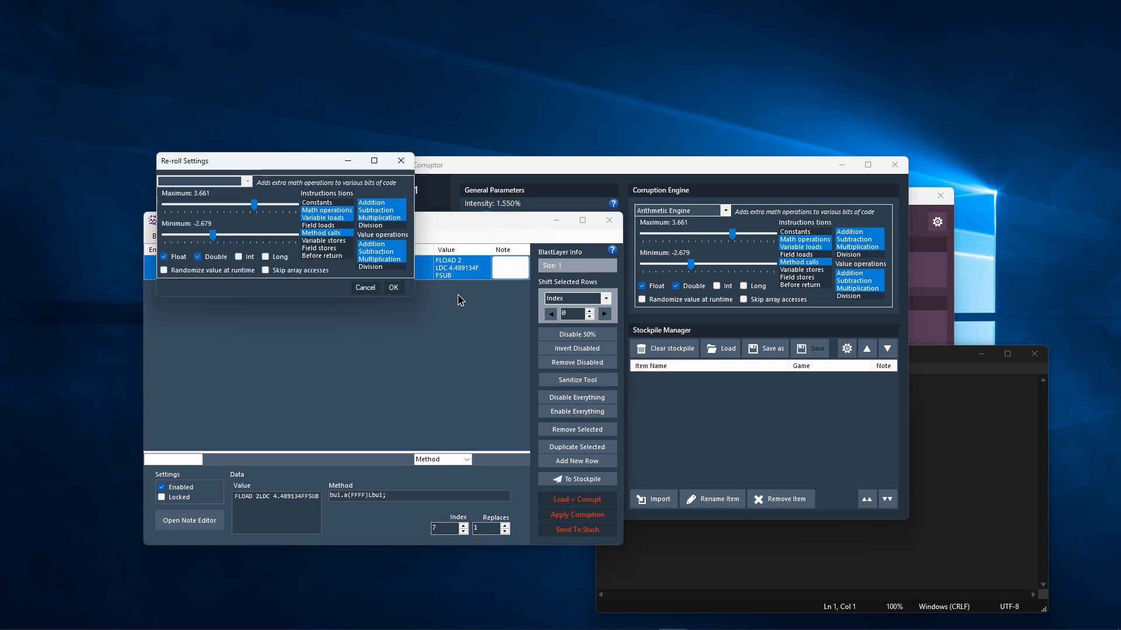
pyautogui.moveTo(268, 169); pyautogui.dragTo(554, 317)
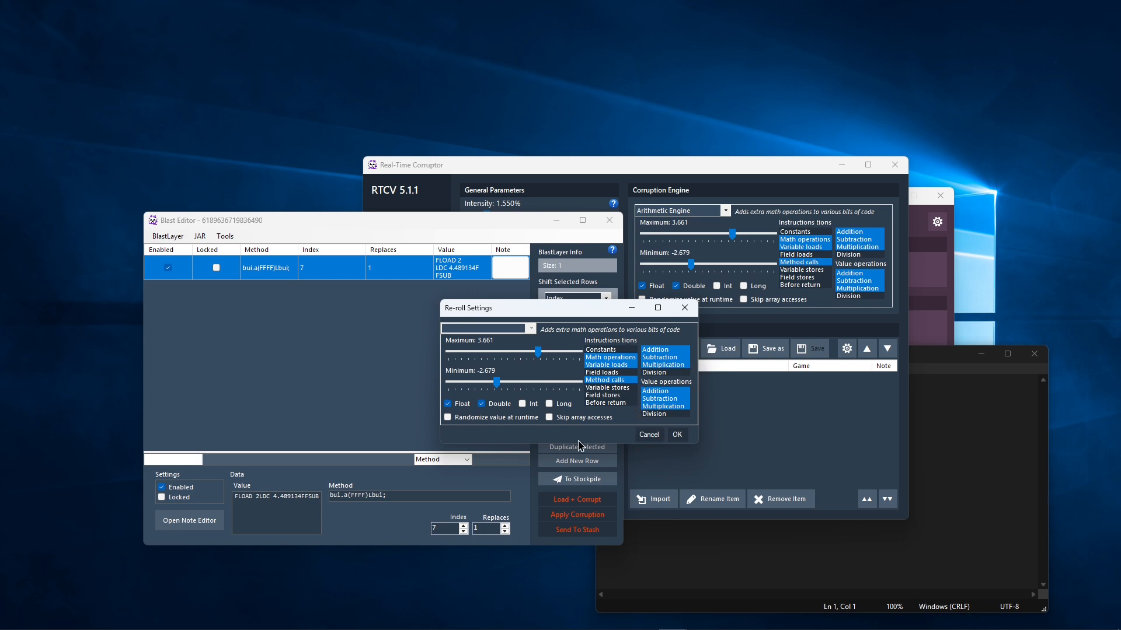
pyautogui.click(481, 418)
pyautogui.click(677, 434)
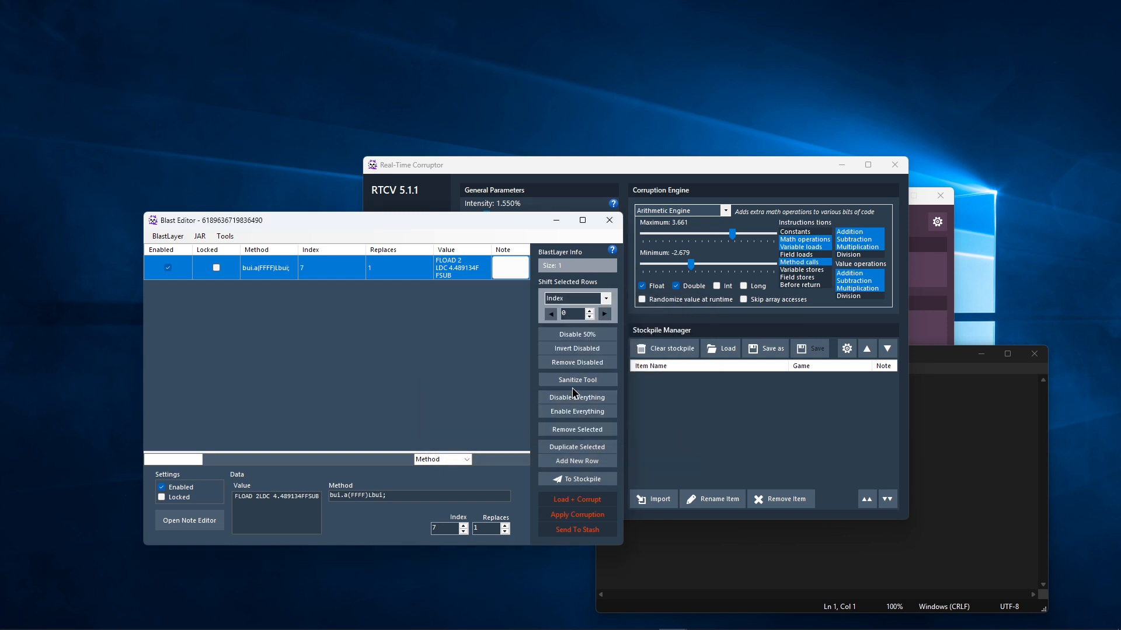
# Re-roll the selected row, enlarge the Value column to show the full code, and load and corrupt with it
pyautogui.rightClick(418, 270)
pyautogui.click(489, 280)
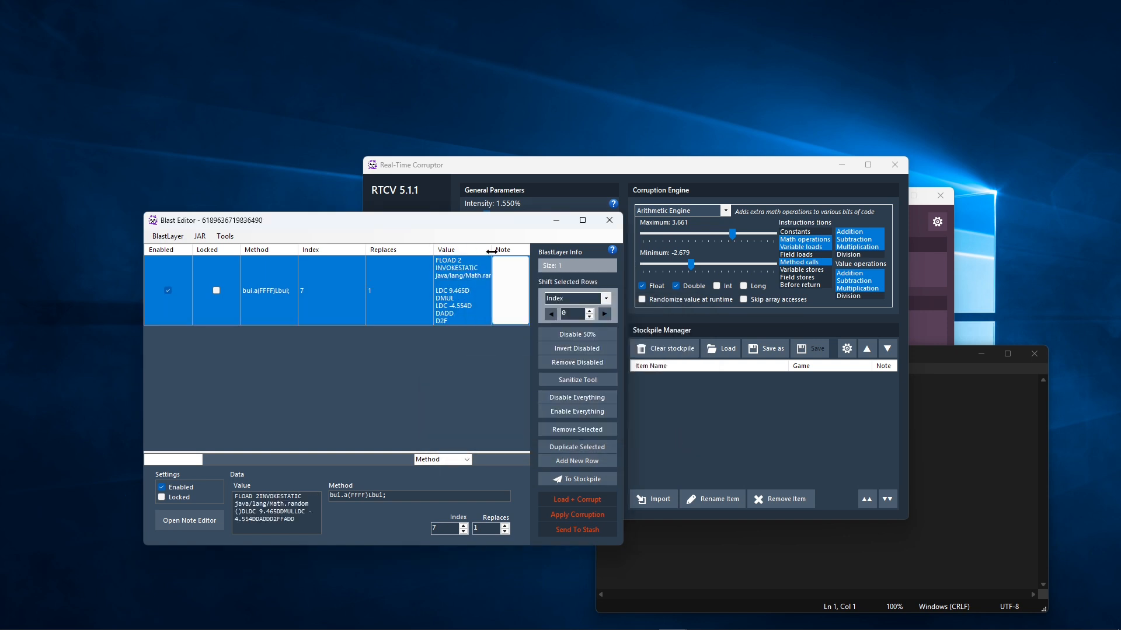
pyautogui.moveTo(492, 250); pyautogui.dragTo(510, 250)
pyautogui.moveTo(434, 249); pyautogui.dragTo(393, 250)
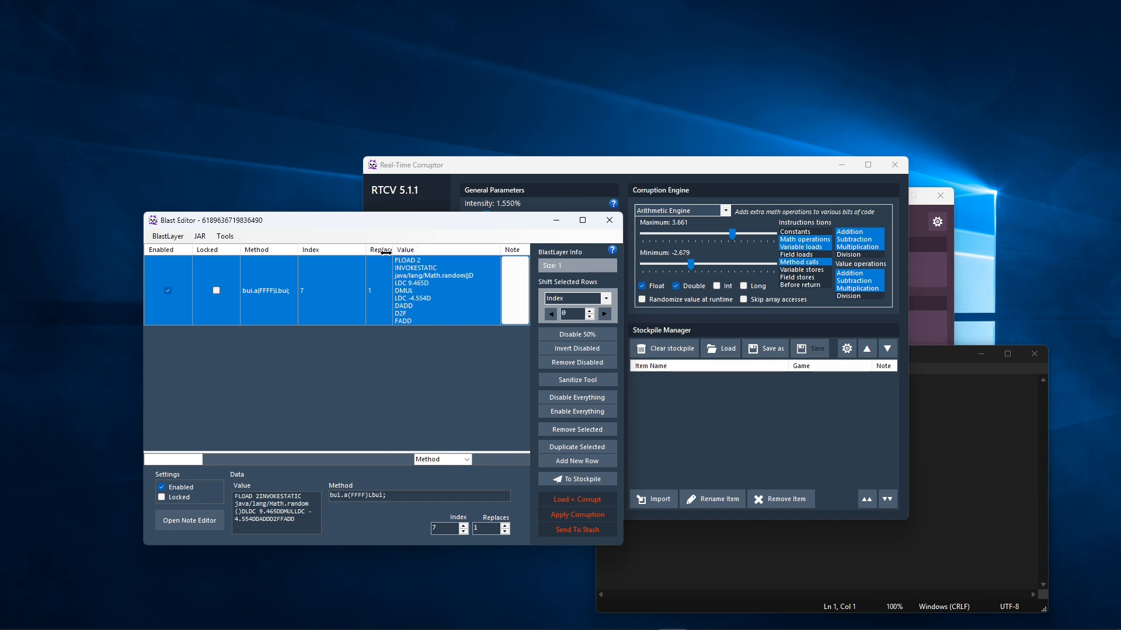
pyautogui.click(582, 503)
# Send the edited layer to the stockpile under the name "pink panorama and green gradient"
pyautogui.click(596, 480)
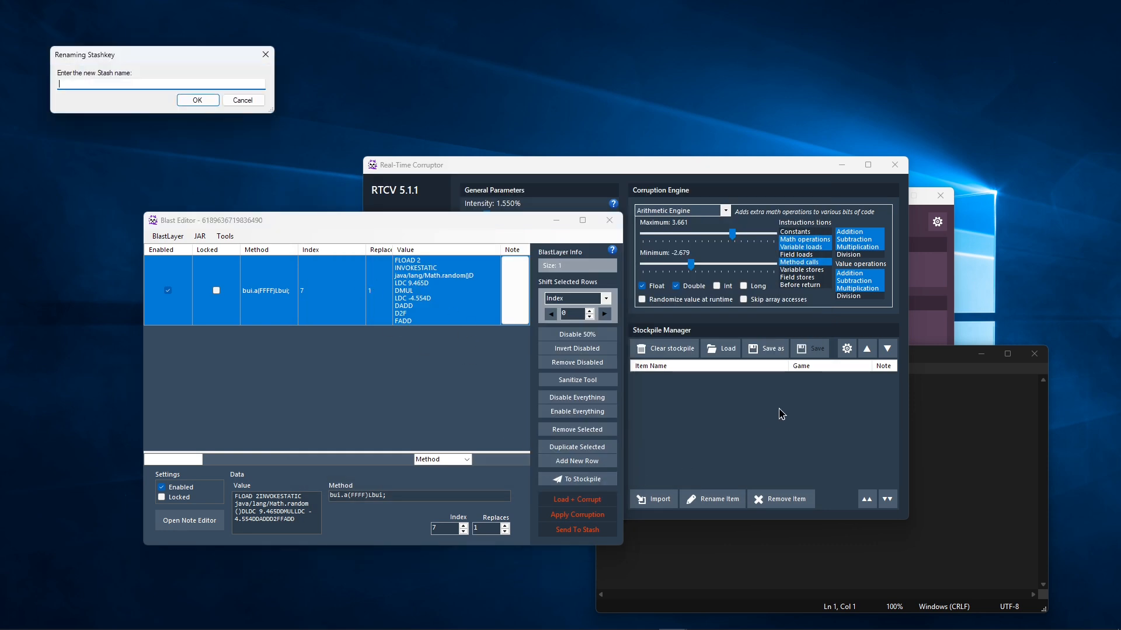
pyautogui.moveTo(185, 55); pyautogui.dragTo(688, 350)
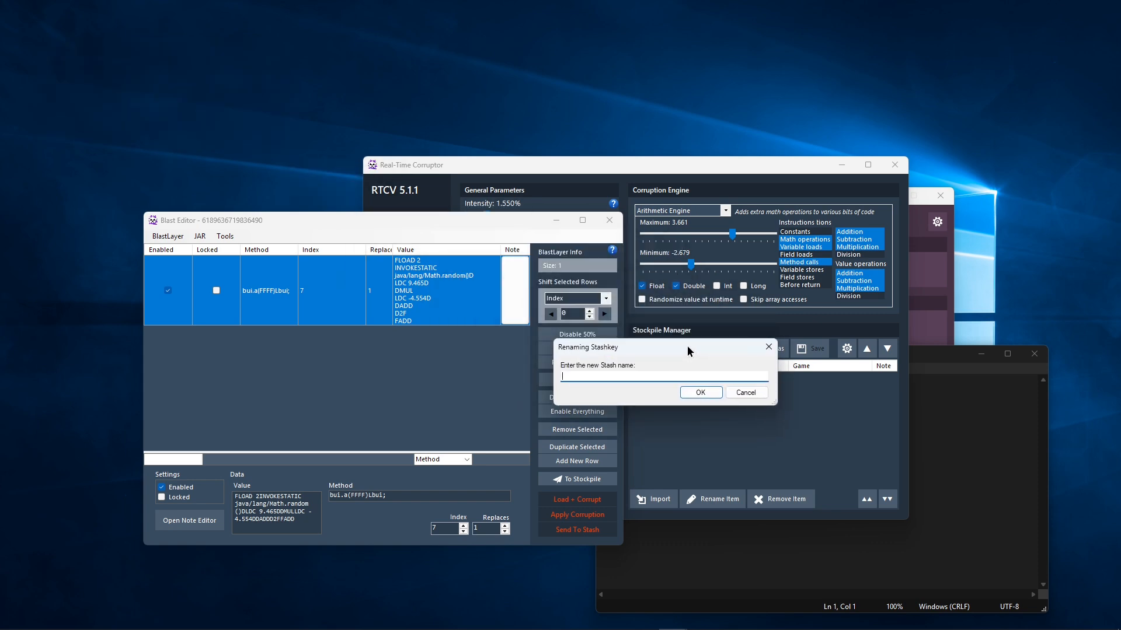
pyautogui.write('pink panorama and green gradient')
pyautogui.press('Return')
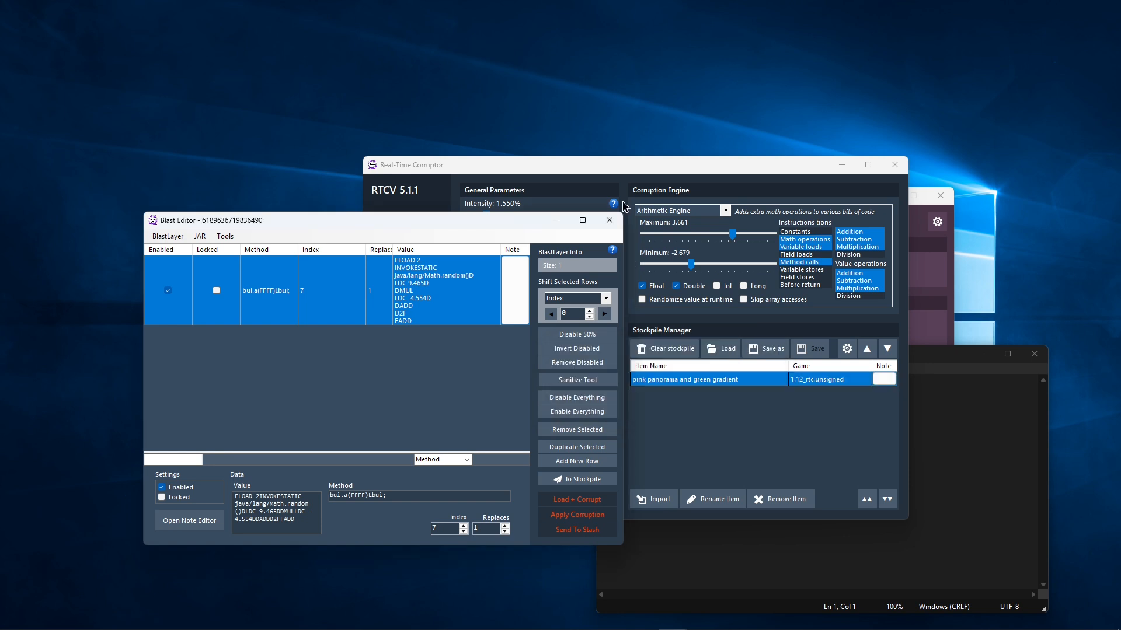
# Close the Blast Editor, replay the stockpile item "pink panorama and green gradient" and close Minecraft
pyautogui.click(609, 220)
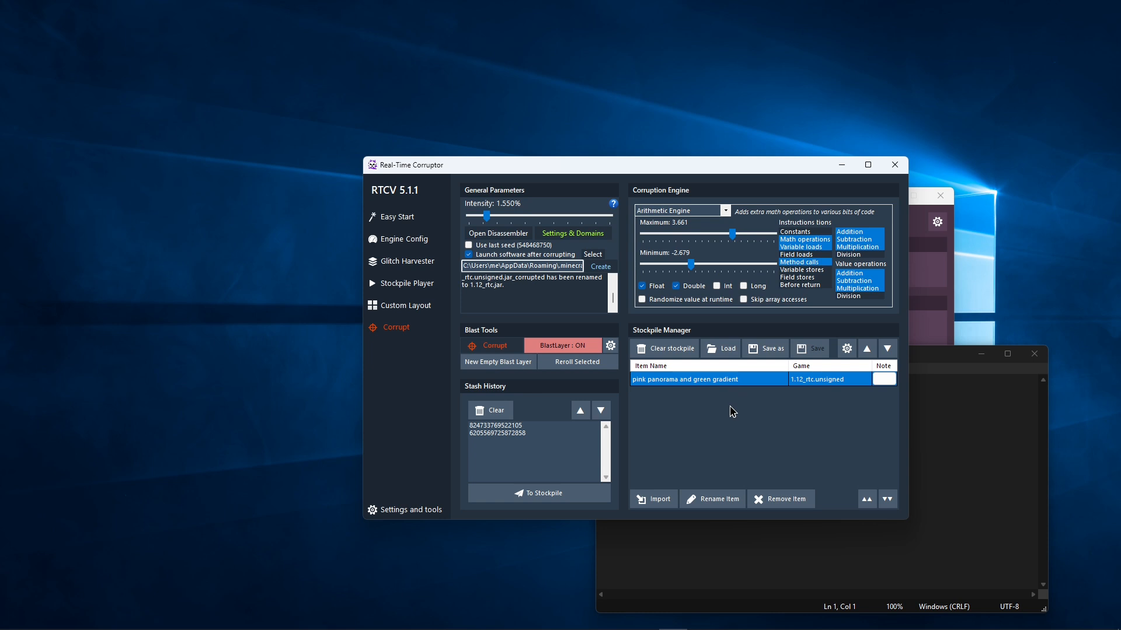
pyautogui.click(708, 380)
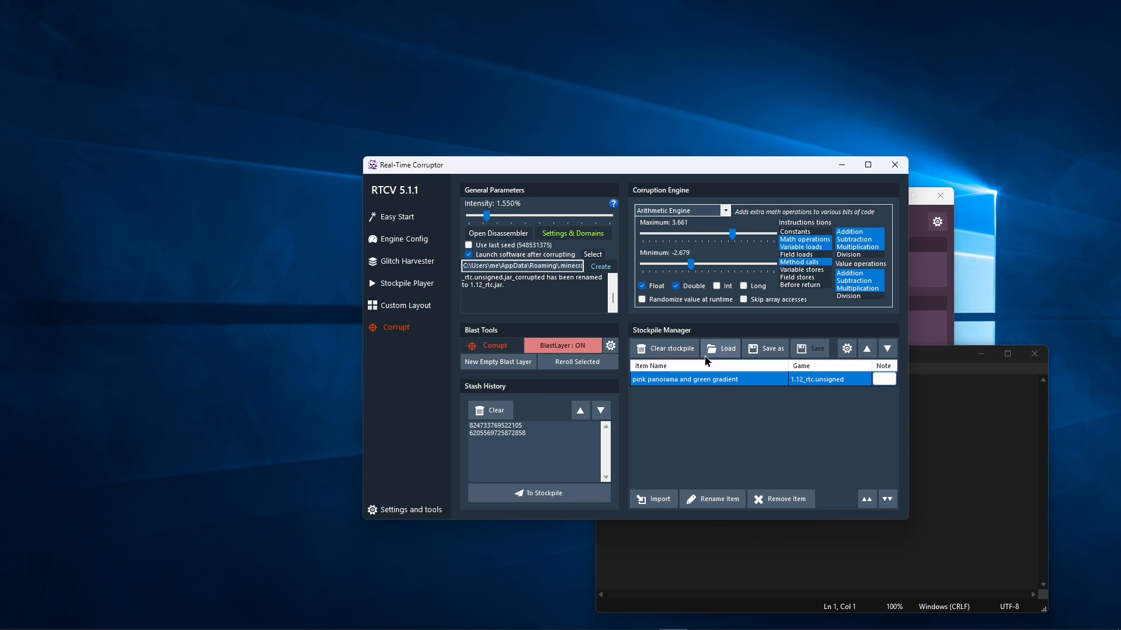
pyautogui.click(798, 185)
# Open the stockpile item "pink panorama and green gradient" in the Blast Editor and disassemble its unit's method beside the editor
pyautogui.rightClick(688, 377)
pyautogui.click(759, 393)
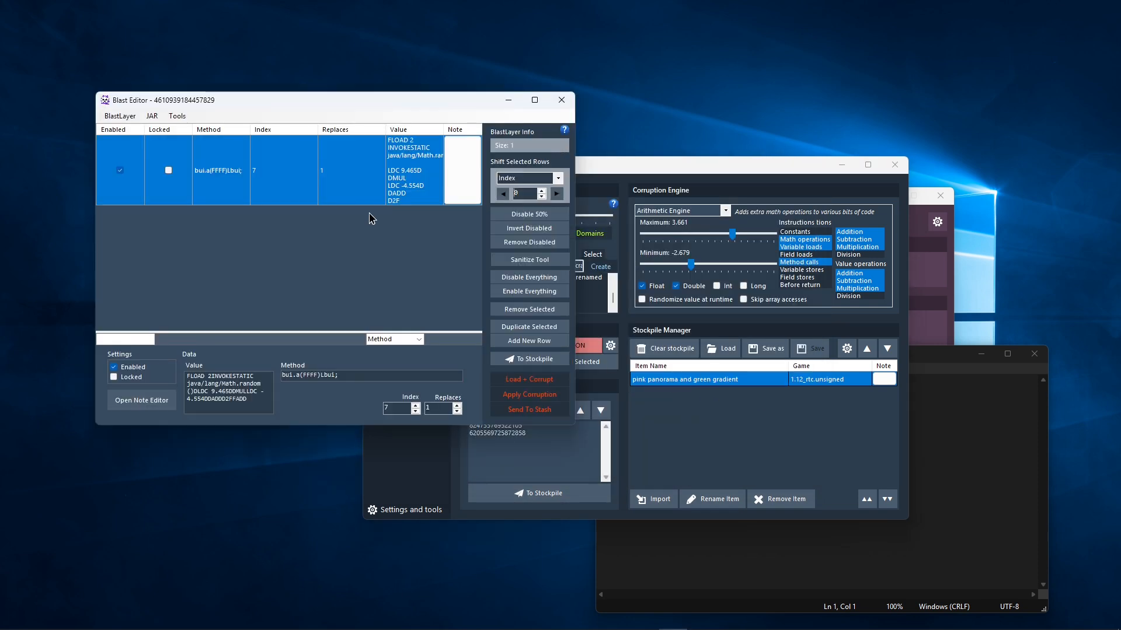
pyautogui.rightClick(331, 180)
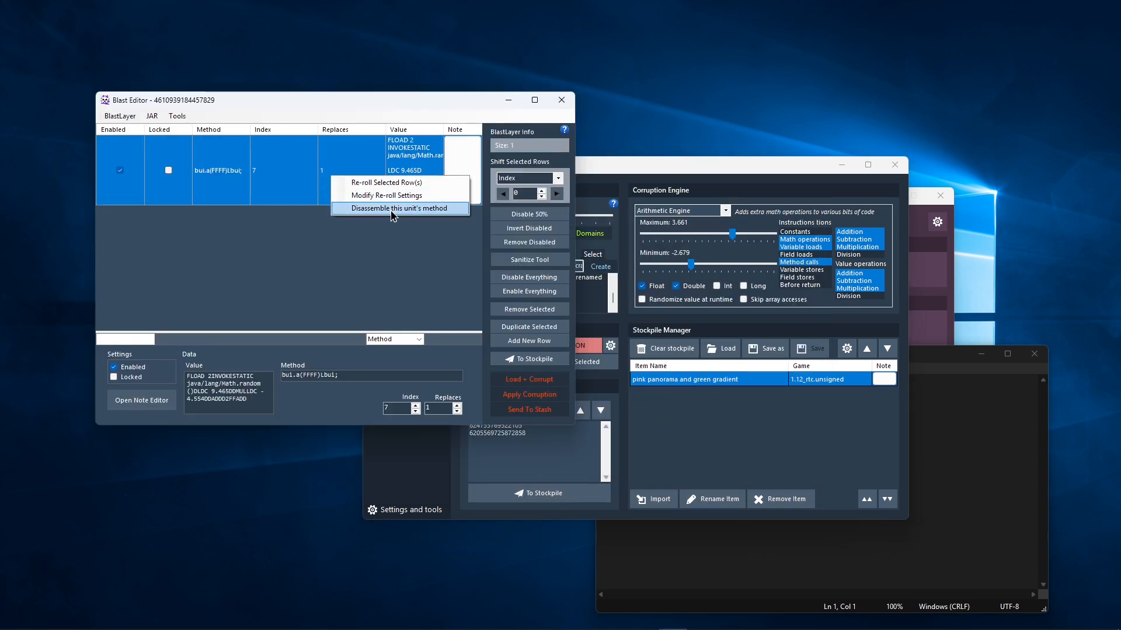
pyautogui.click(374, 210)
pyautogui.moveTo(494, 143); pyautogui.dragTo(808, 213)
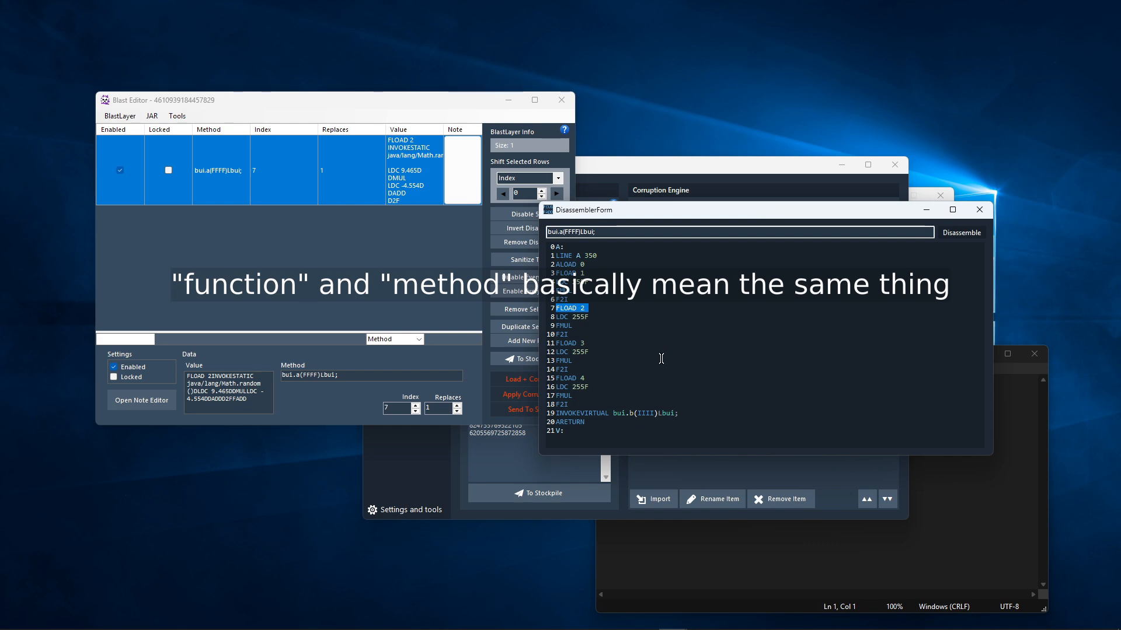
# Widen the Value column, set the unit's Replaces value to 2, and examine the affected instructions in the disassembly
pyautogui.moveTo(385, 130); pyautogui.dragTo(345, 130)
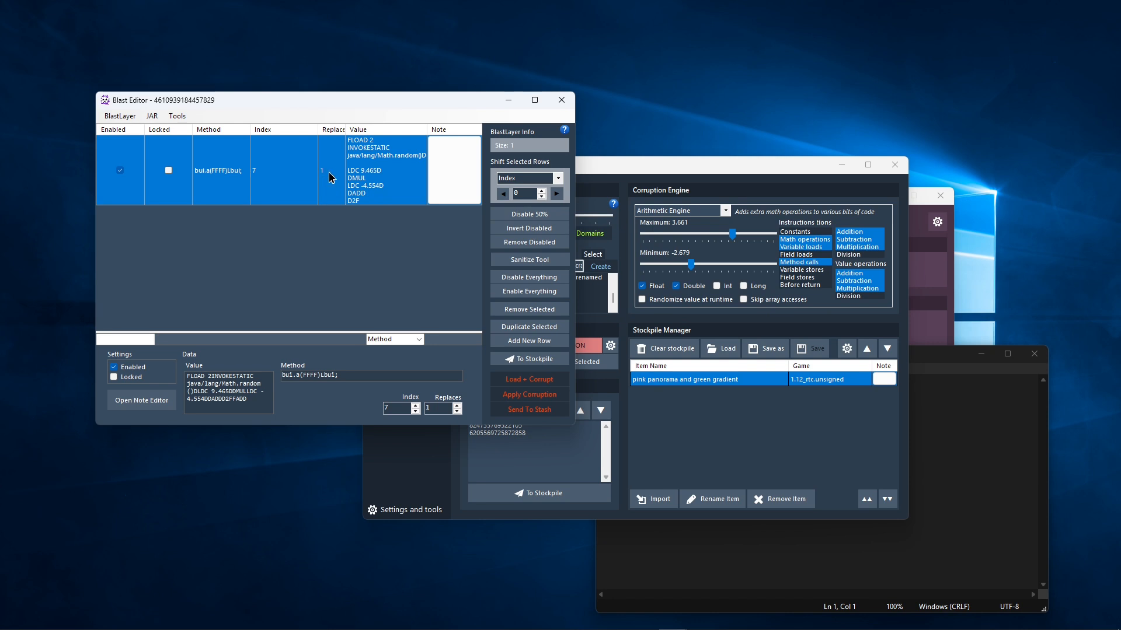
pyautogui.write('2')
pyautogui.click(373, 276)
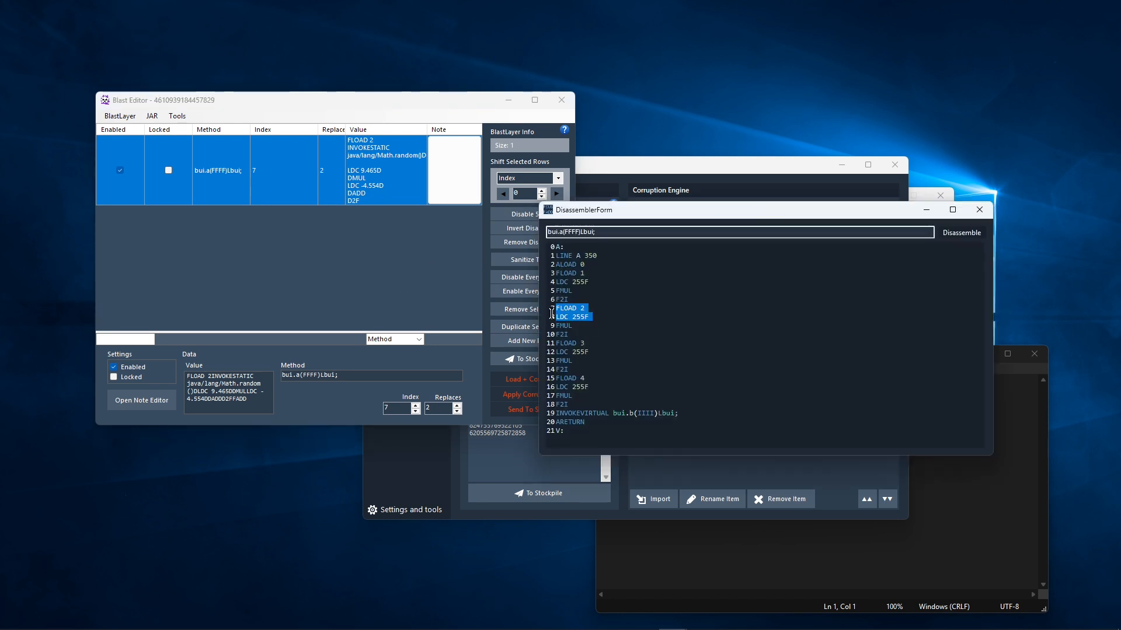
pyautogui.click(602, 318)
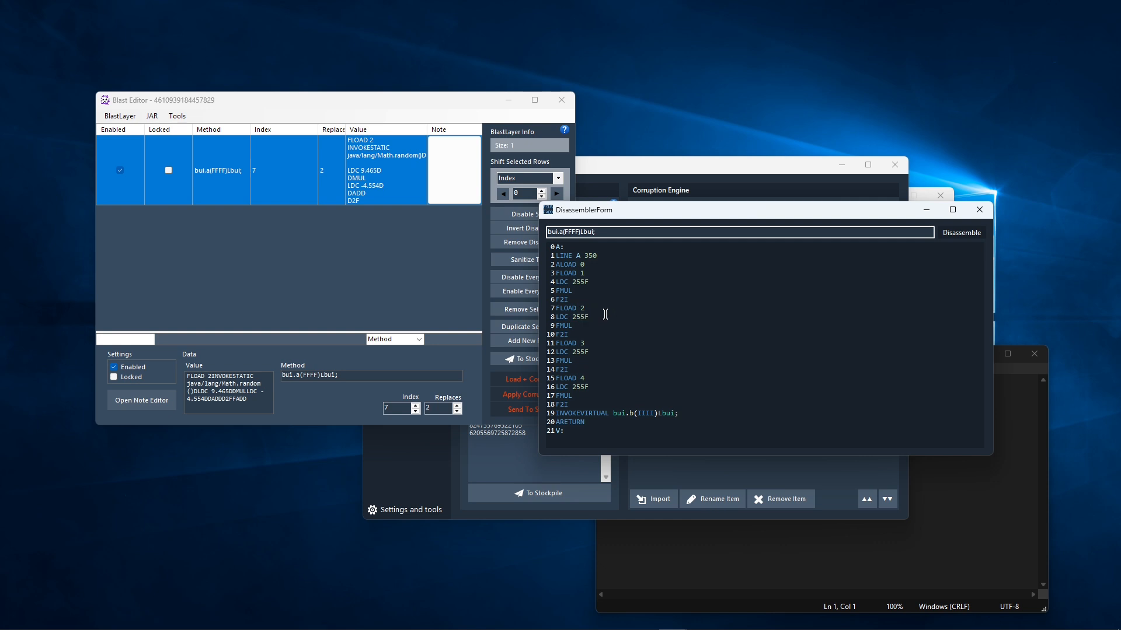
pyautogui.moveTo(605, 316); pyautogui.dragTo(532, 311)
# Close the disassembler, set the unit's Replaces value to 1 and close the Blast Editor
pyautogui.click(979, 210)
pyautogui.doubleClick(331, 171)
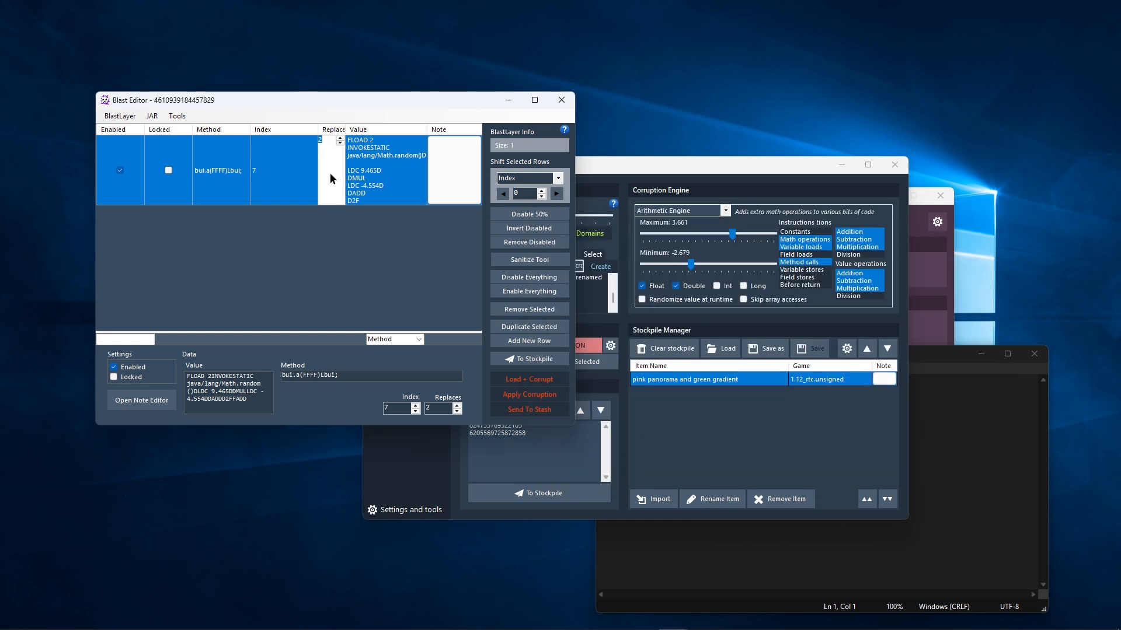
pyautogui.write('1')
pyautogui.click(388, 269)
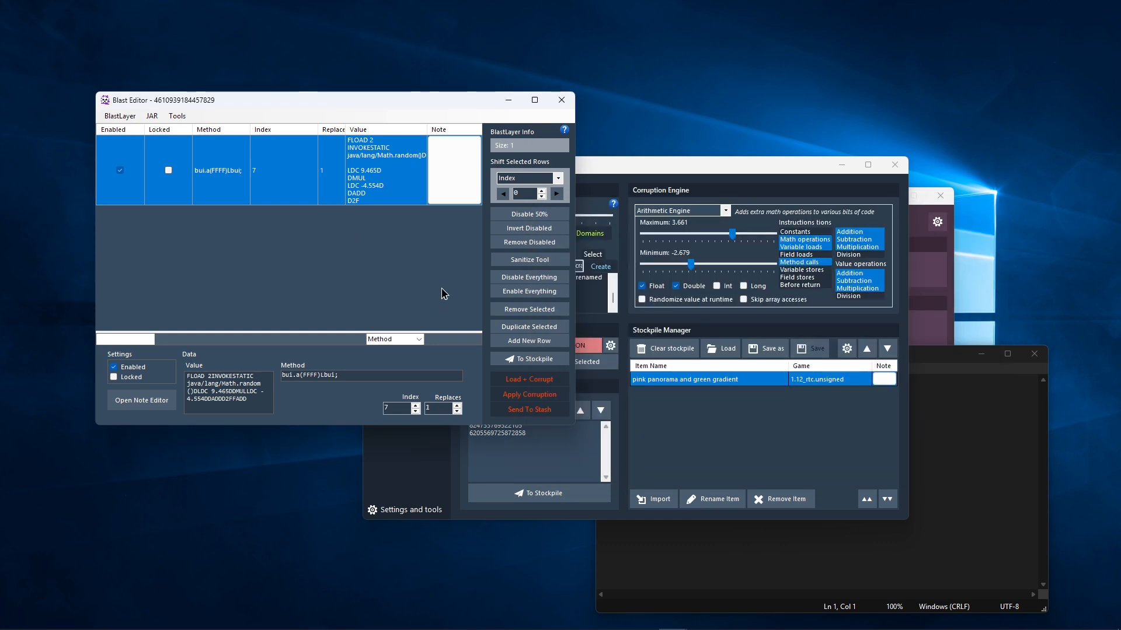
pyautogui.click(561, 99)
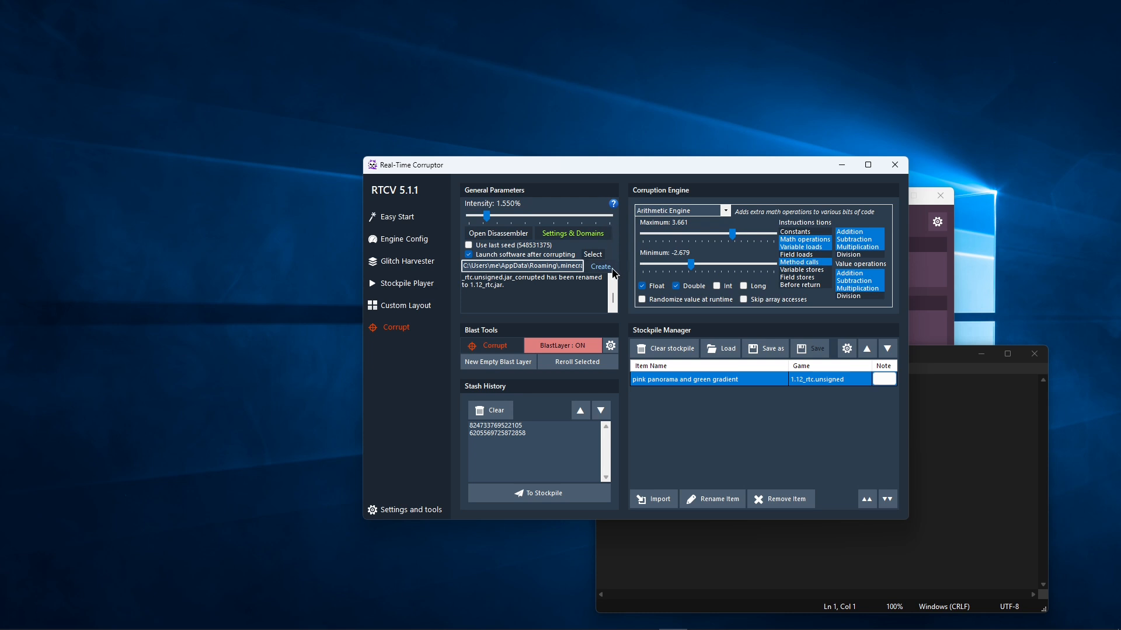
# Open the launch script generator and inspect the path of the first program, 1.12_rtc_replace.bat
pyautogui.moveTo(512, 262); pyautogui.dragTo(601, 272)
pyautogui.click(601, 267)
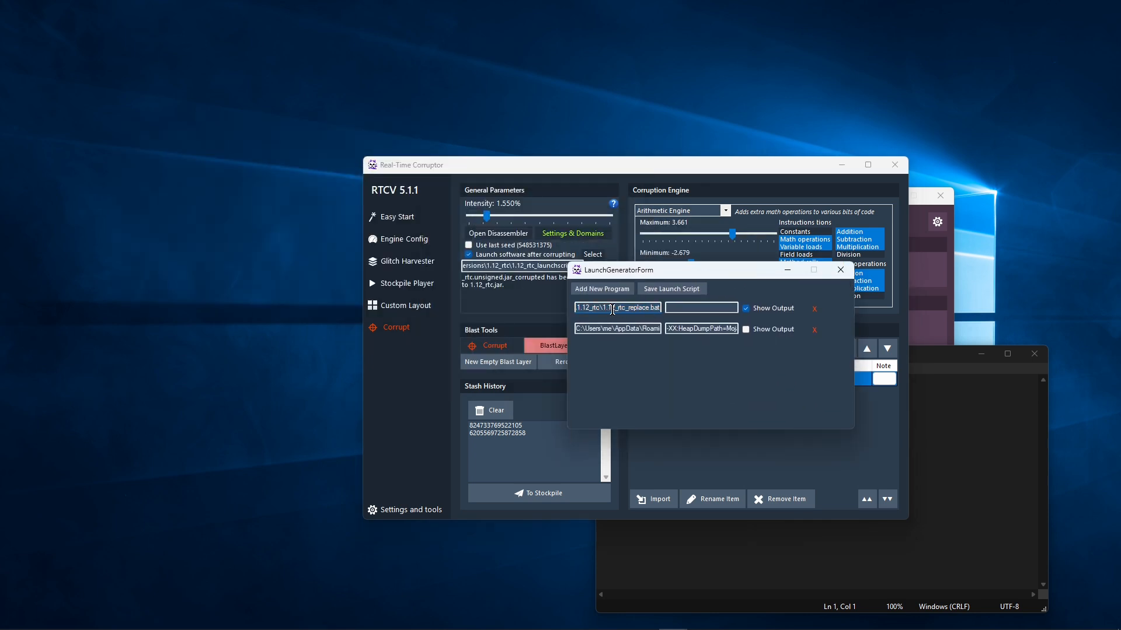
pyautogui.moveTo(601, 308); pyautogui.dragTo(663, 308)
pyautogui.click(598, 306)
pyautogui.keyDown('shift'); pyautogui.click(617, 310); pyautogui.keyUp('shift')
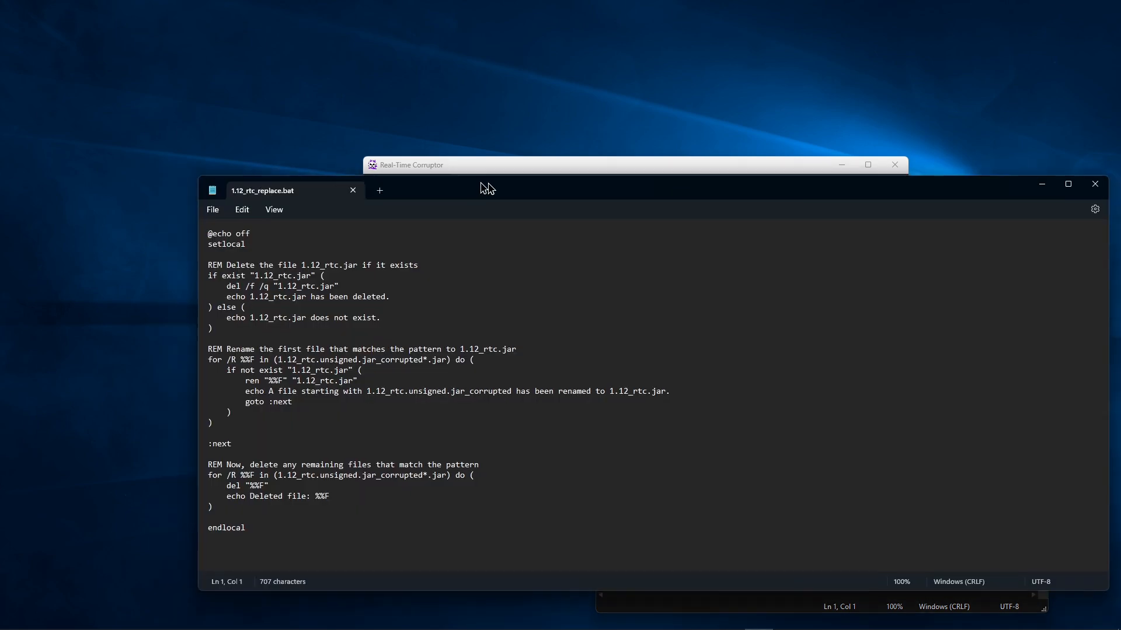
# Examine the delete, rename and cleanup sections of 1.12_rtc_replace.bat in Notepad, and close the file
pyautogui.moveTo(488, 188); pyautogui.dragTo(770, 170)
pyautogui.moveTo(746, 238); pyautogui.dragTo(594, 239)
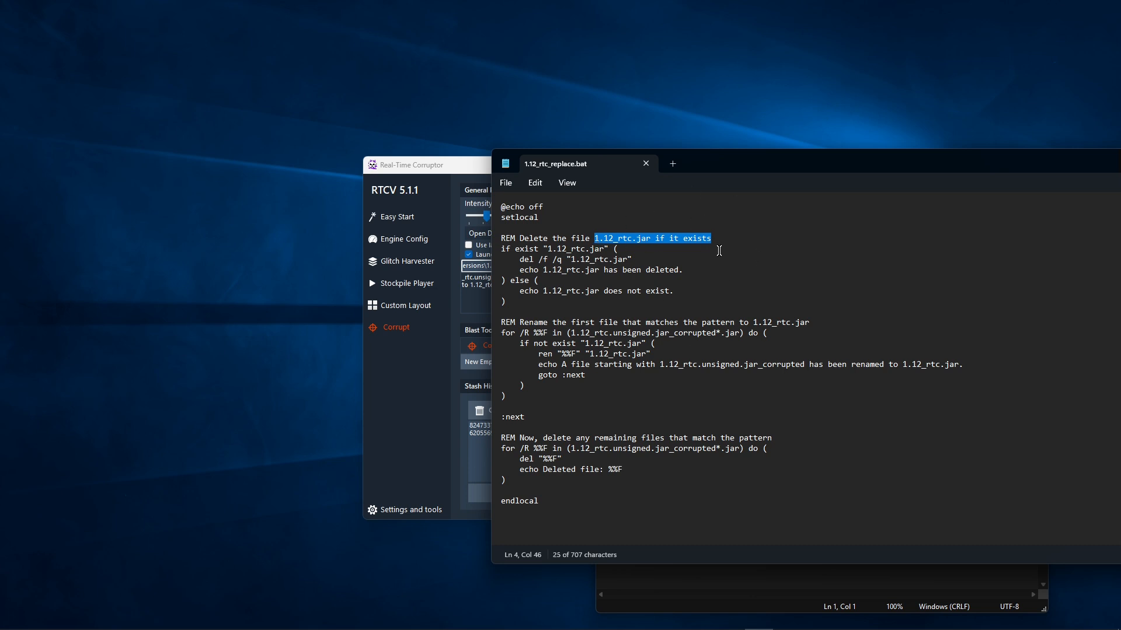
pyautogui.click(826, 321)
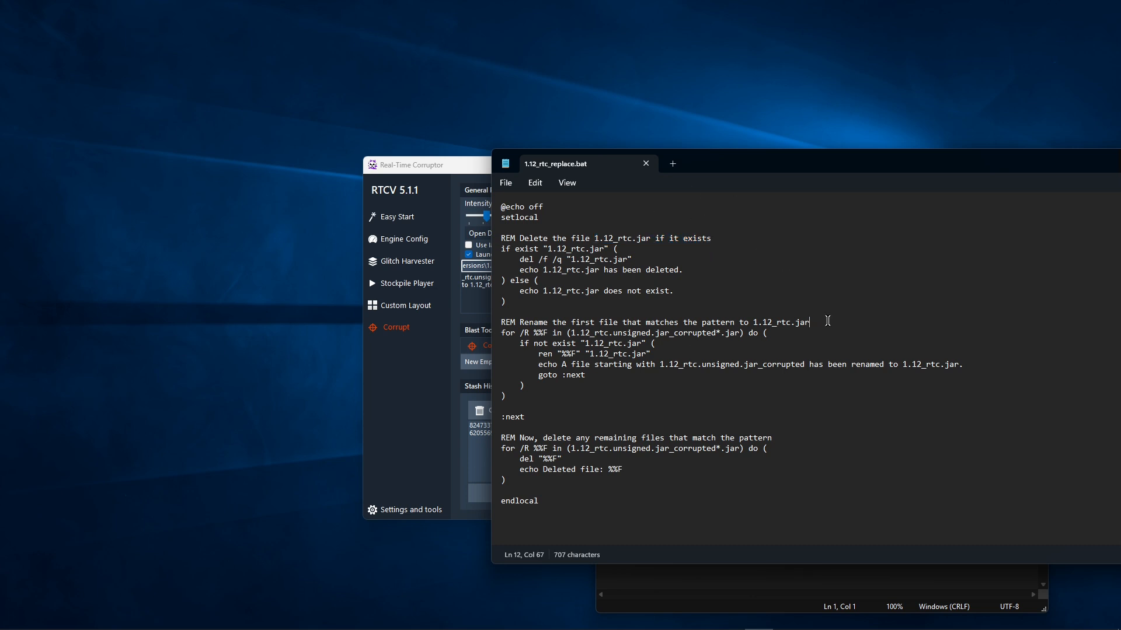
pyautogui.moveTo(717, 335); pyautogui.dragTo(665, 336)
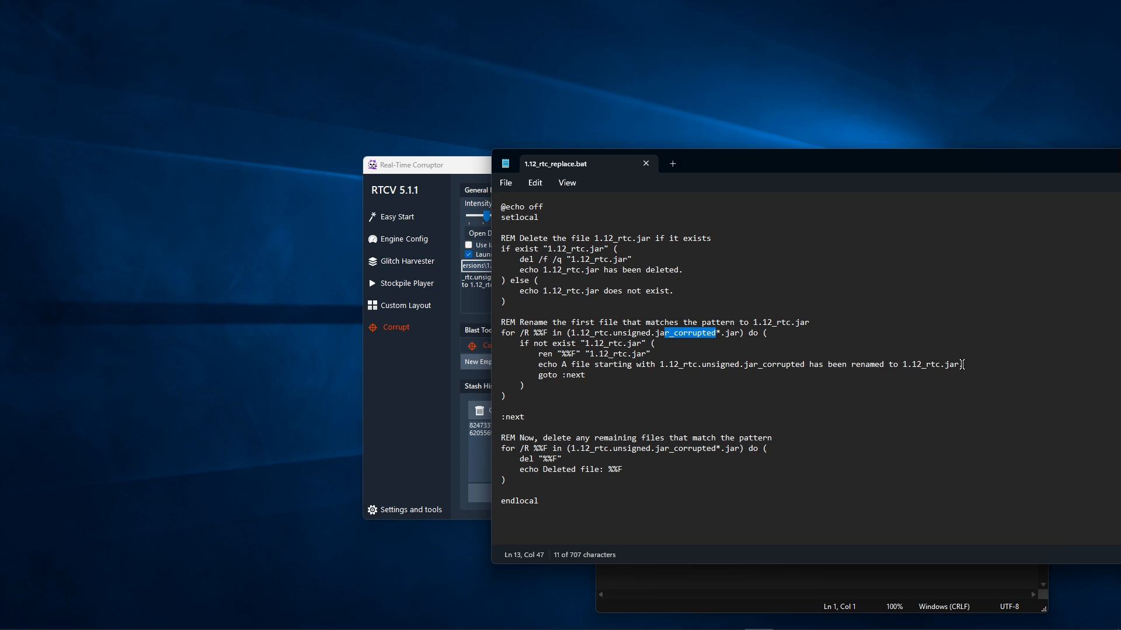
pyautogui.moveTo(959, 365); pyautogui.dragTo(902, 365)
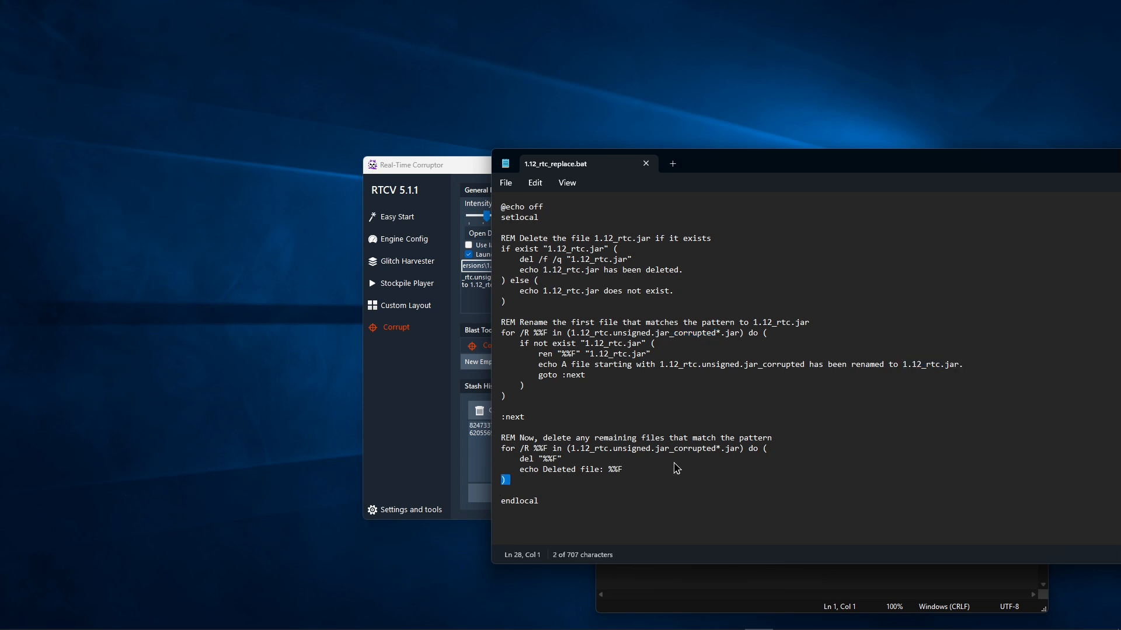
pyautogui.moveTo(506, 485); pyautogui.dragTo(502, 435)
pyautogui.hotkey('alt', 'F4')
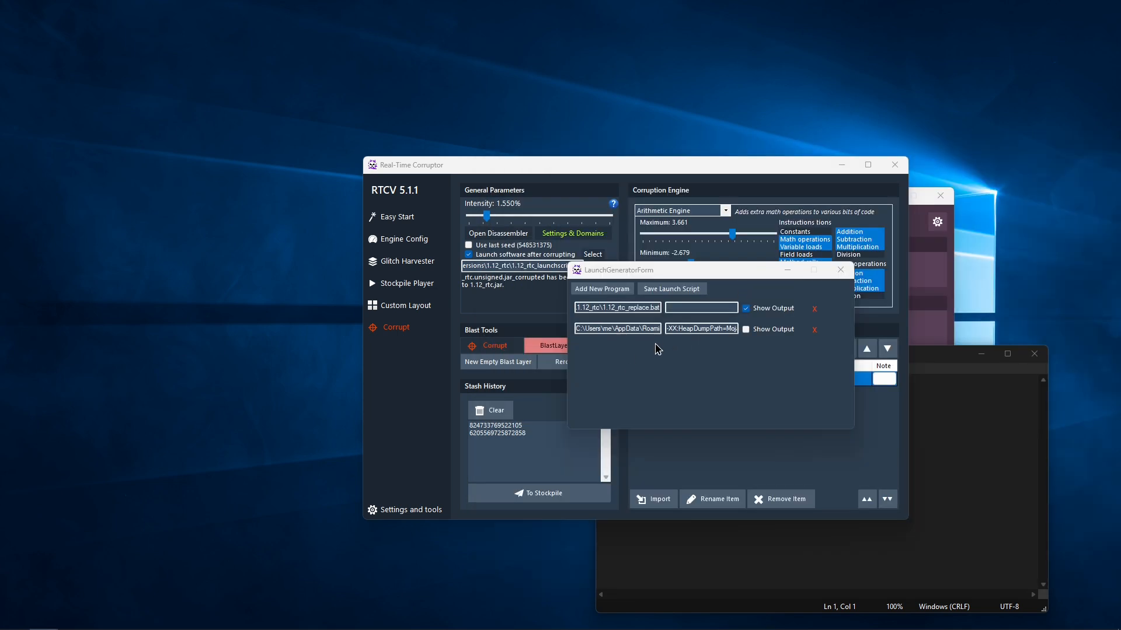
# Inspect the javaw.exe path and launch arguments of the second program, and close the launch script generator
pyautogui.hotkey('shift', 'Tab')
pyautogui.click(634, 330)
pyautogui.press('Tab')
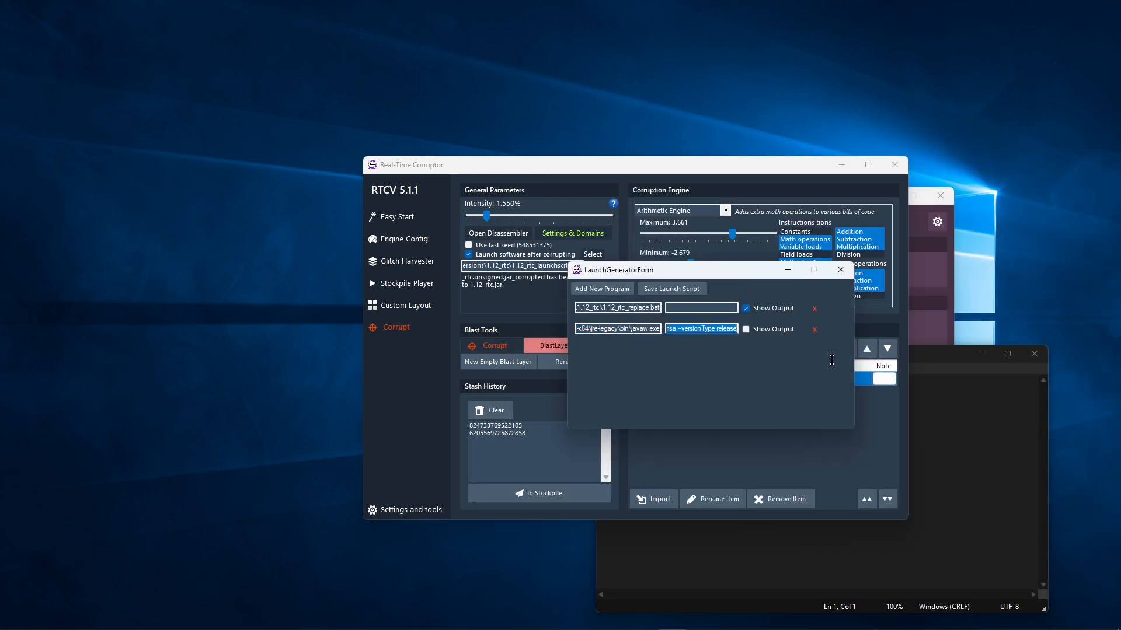
pyautogui.hotkey('shift', 'Tab')
pyautogui.hotkey('shift', 'Tab')
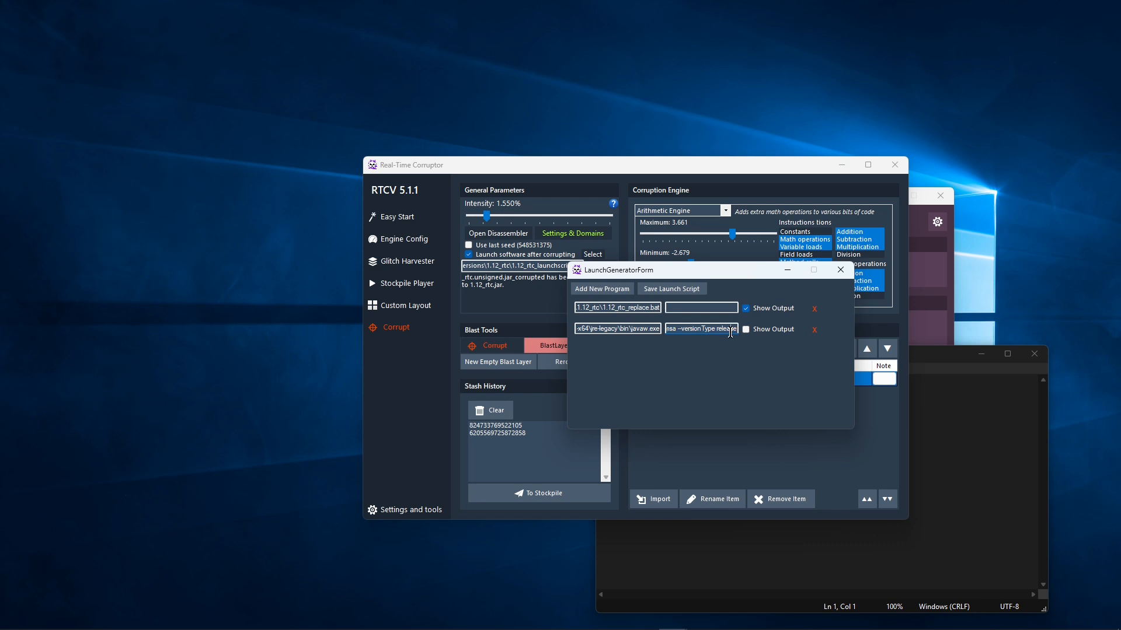
pyautogui.click(763, 334)
pyautogui.click(841, 271)
# Corrupt the jar with the current Arithmetic Engine settings, view the launched Minecraft 1.12 and return to Real-Time Corruptor
pyautogui.click(505, 352)
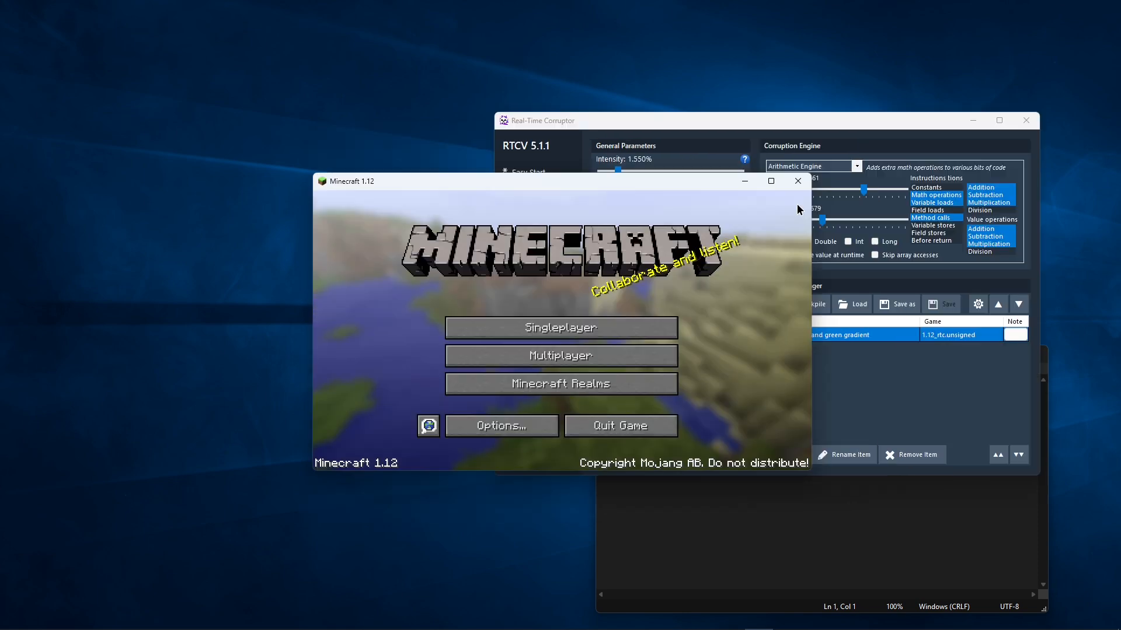
pyautogui.click(659, 128)
pyautogui.moveTo(658, 127); pyautogui.dragTo(572, 185)
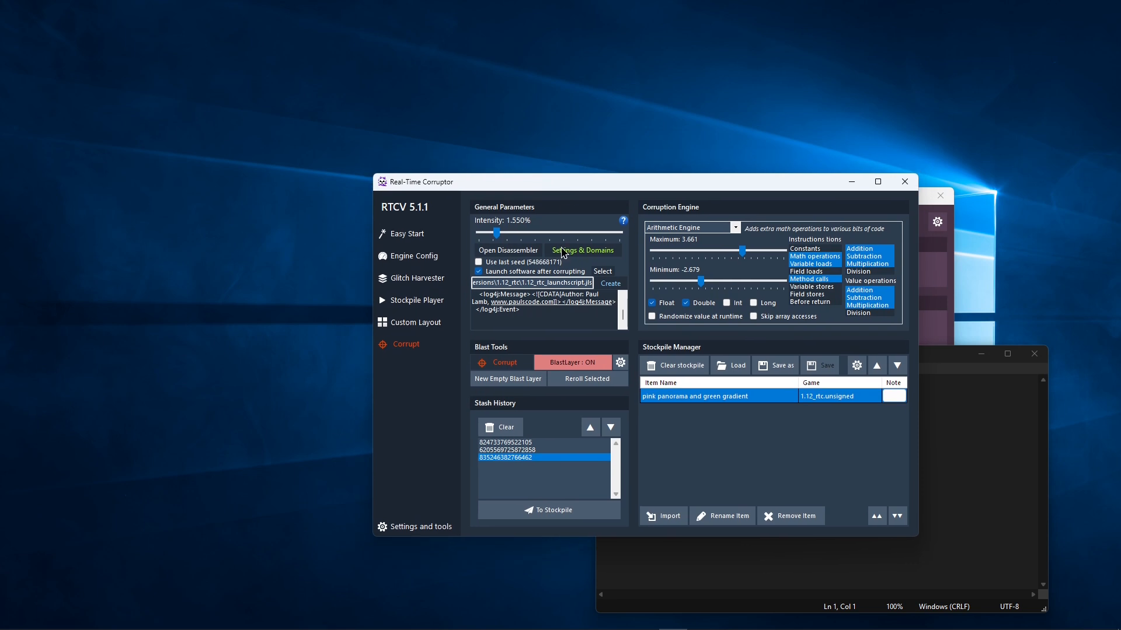
# Reopen the launch script generator to check its entries, and close it
pyautogui.click(611, 284)
pyautogui.click(841, 270)
pyautogui.moveTo(644, 188)
pyautogui.mouseDown()
pyautogui.moveTo(656, 201)
pyautogui.moveTo(626, 184)
pyautogui.mouseUp()
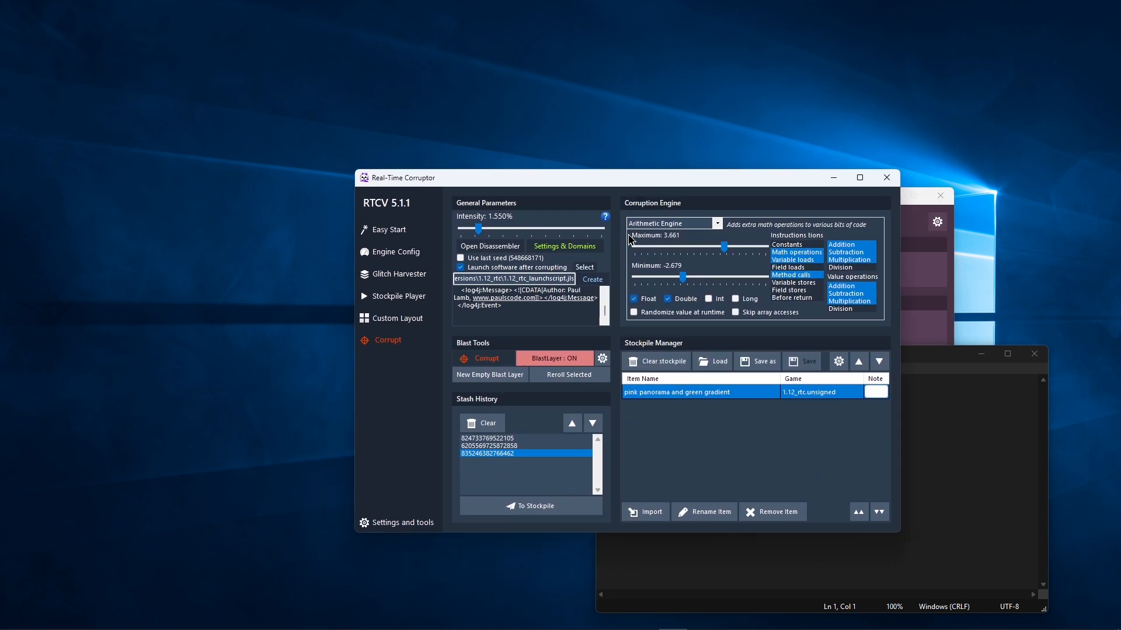
# Switch to the Custom Engine and detach its panel into an enlarged window with a narrower Find pane
pyautogui.click(717, 224)
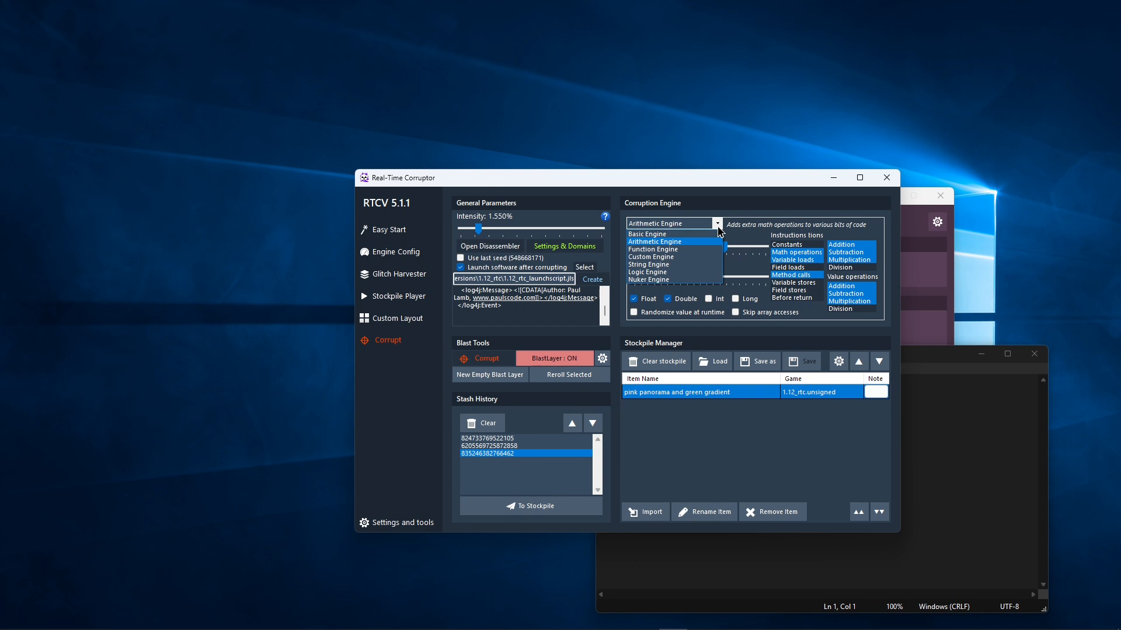
pyautogui.click(673, 257)
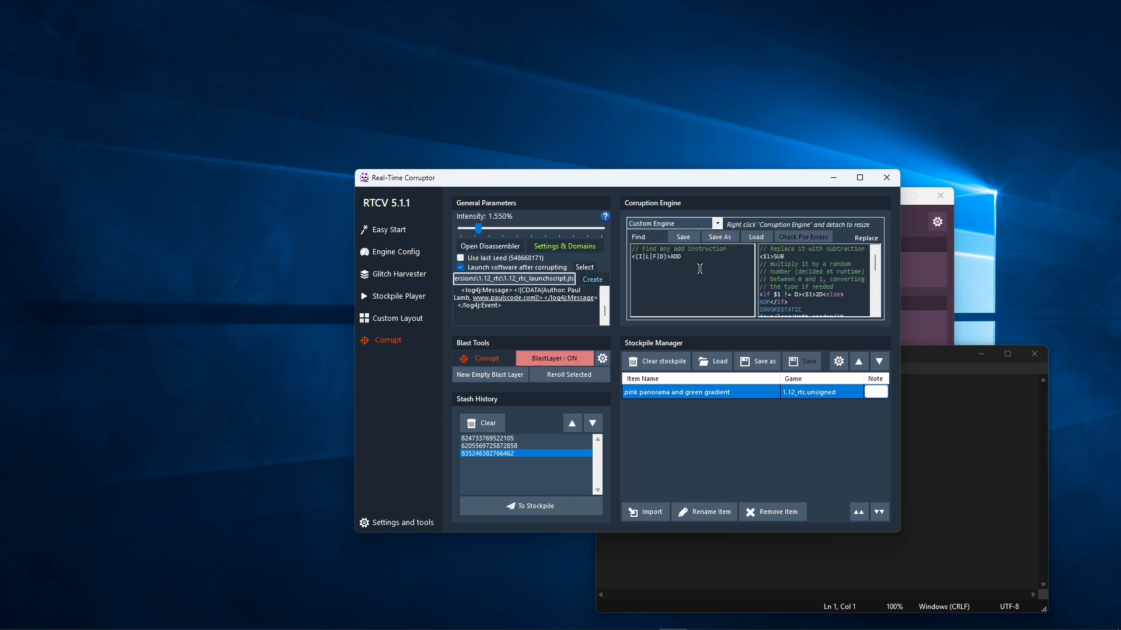
pyautogui.moveTo(737, 278); pyautogui.dragTo(613, 226)
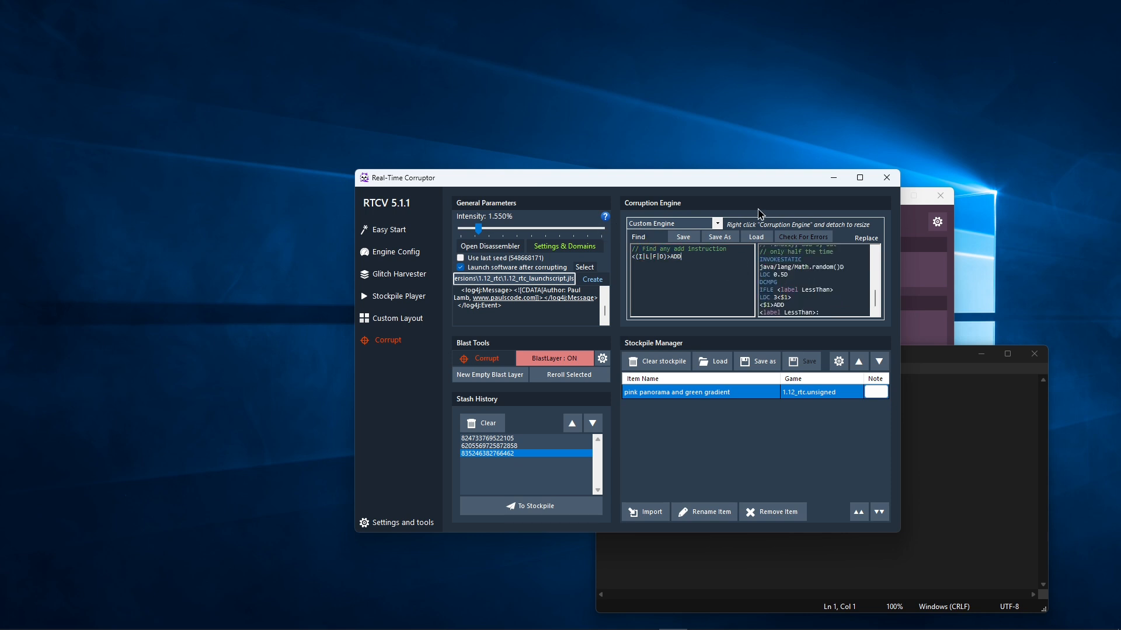
pyautogui.moveTo(751, 210); pyautogui.dragTo(559, 64)
pyautogui.moveTo(696, 190); pyautogui.dragTo(973, 452)
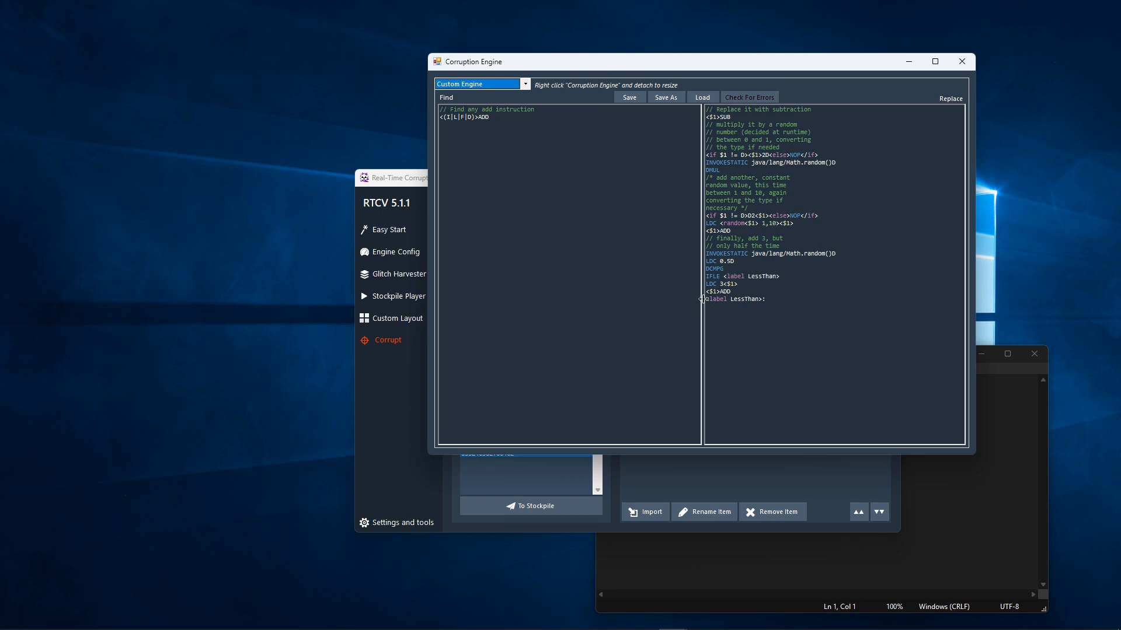
pyautogui.moveTo(703, 302); pyautogui.dragTo(623, 303)
pyautogui.moveTo(659, 56); pyautogui.dragTo(660, 175)
# Examine the <(I|L|F|D)>ADD pattern in the Find code and its matching <$1>SUB line in the Replace code
pyautogui.moveTo(572, 230); pyautogui.dragTo(474, 251)
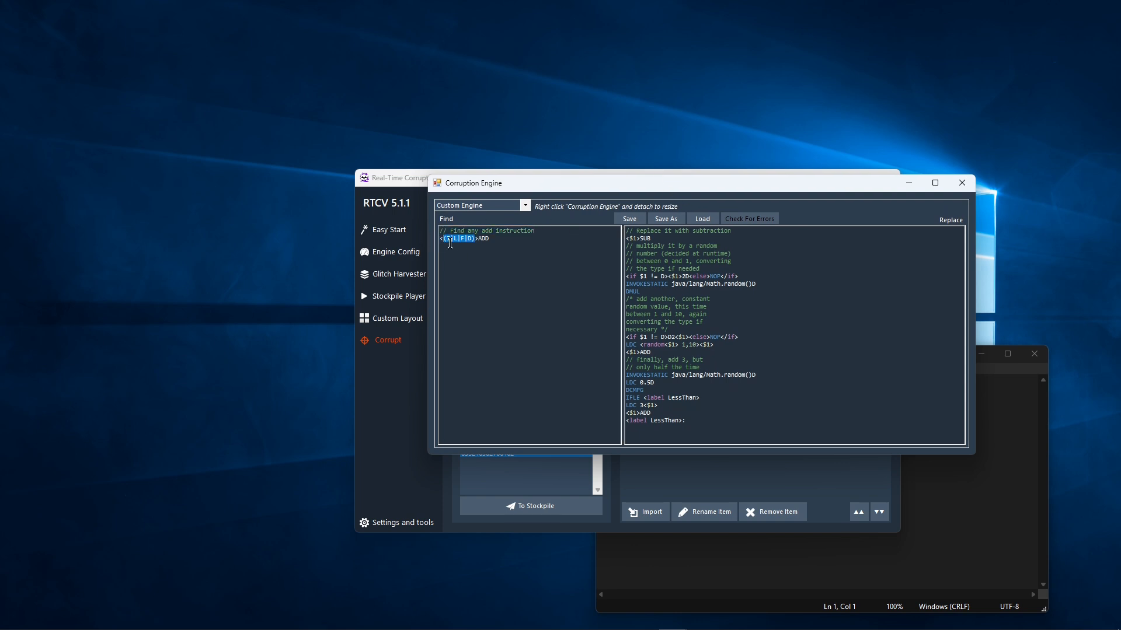
pyautogui.click(448, 241)
pyautogui.doubleClick(486, 240)
pyautogui.moveTo(474, 240); pyautogui.dragTo(445, 239)
pyautogui.moveTo(660, 234); pyautogui.dragTo(643, 235)
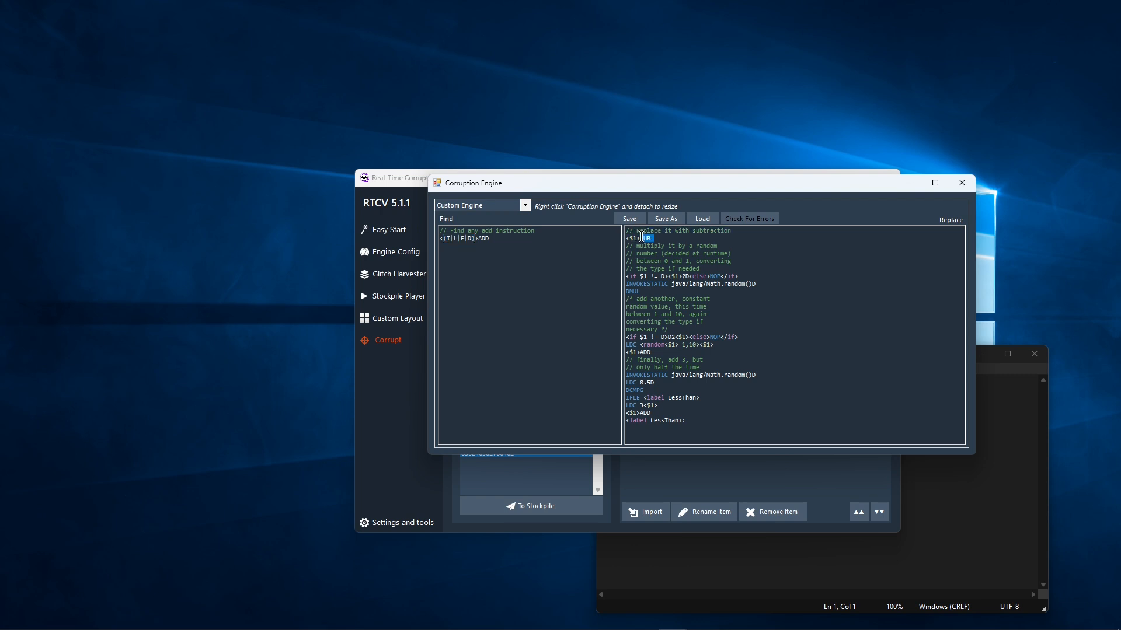
pyautogui.click(519, 236)
# Try a line break inside the first if tag of the Replace code, and remove it
pyautogui.click(630, 277)
pyautogui.doubleClick(647, 276)
pyautogui.click(641, 238)
pyautogui.press('Return')
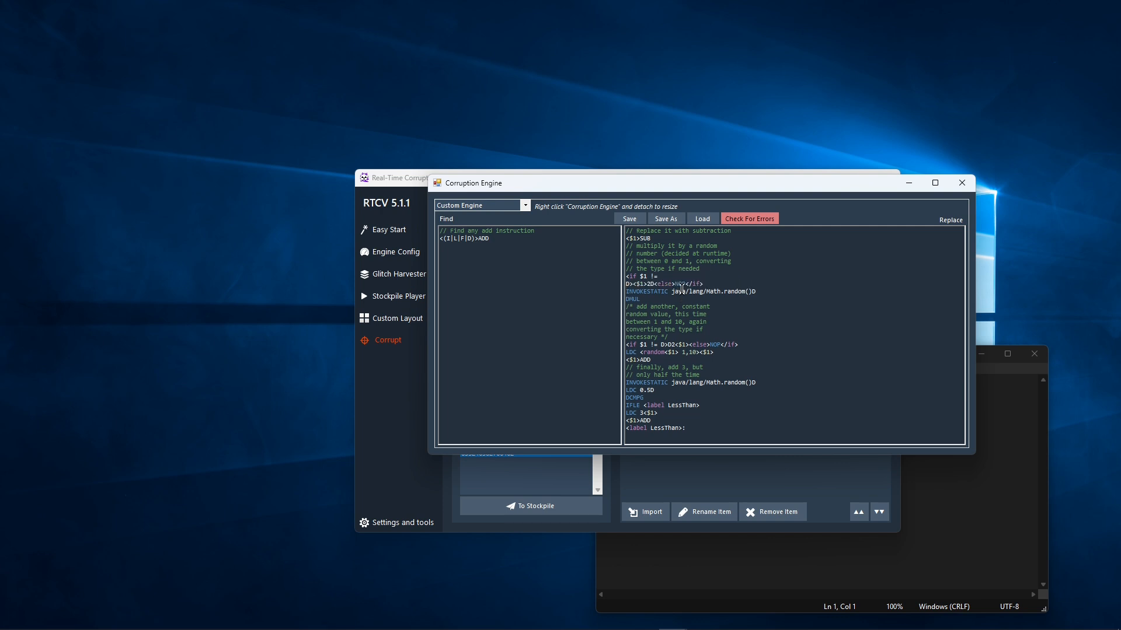
pyautogui.press('BackSpace')
# Examine both if type conversions, the <$1> substitutions and the random tag in the Replace code
pyautogui.doubleClick(684, 276)
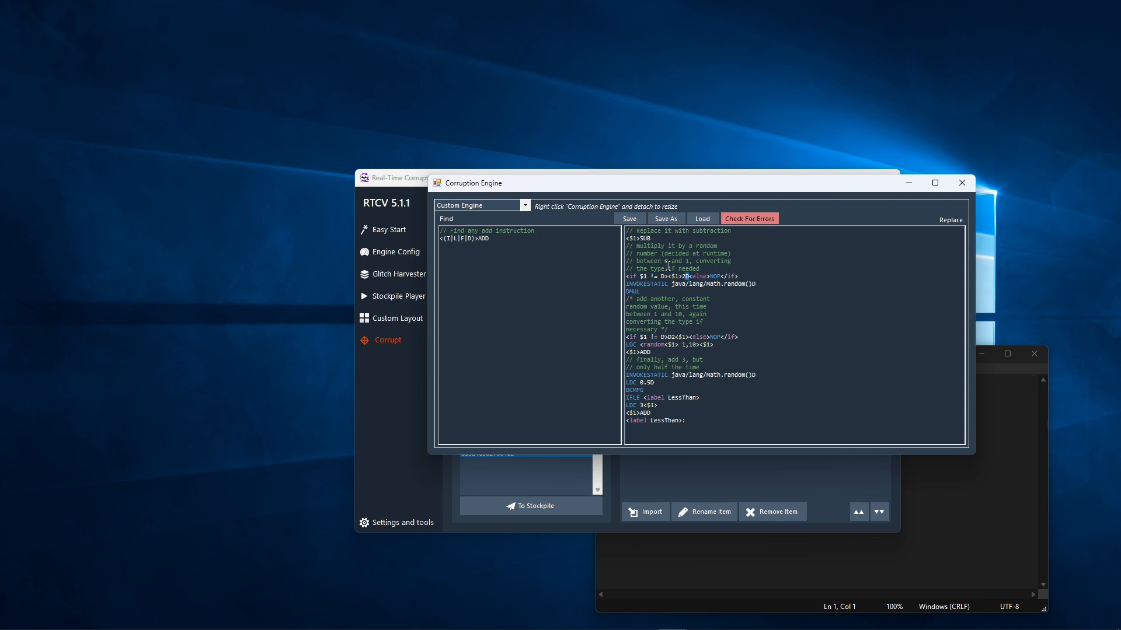
pyautogui.tripleClick(670, 240)
pyautogui.click(682, 278)
pyautogui.moveTo(687, 274); pyautogui.dragTo(689, 271)
pyautogui.moveTo(721, 275); pyautogui.dragTo(620, 290)
pyautogui.moveTo(738, 337); pyautogui.dragTo(627, 337)
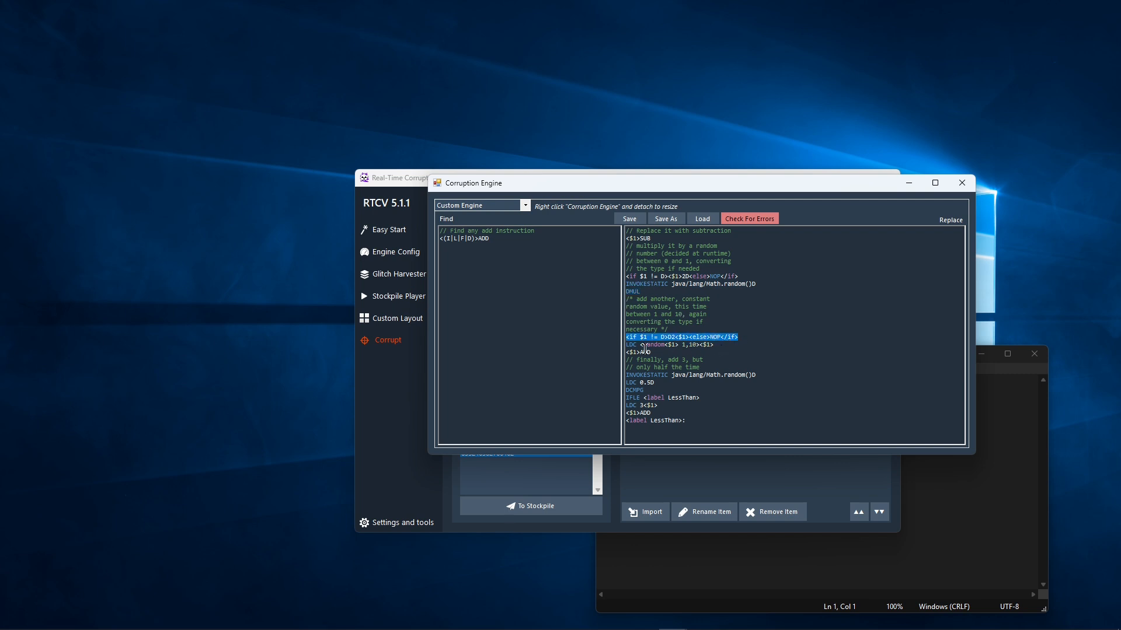
pyautogui.moveTo(643, 344); pyautogui.dragTo(678, 345)
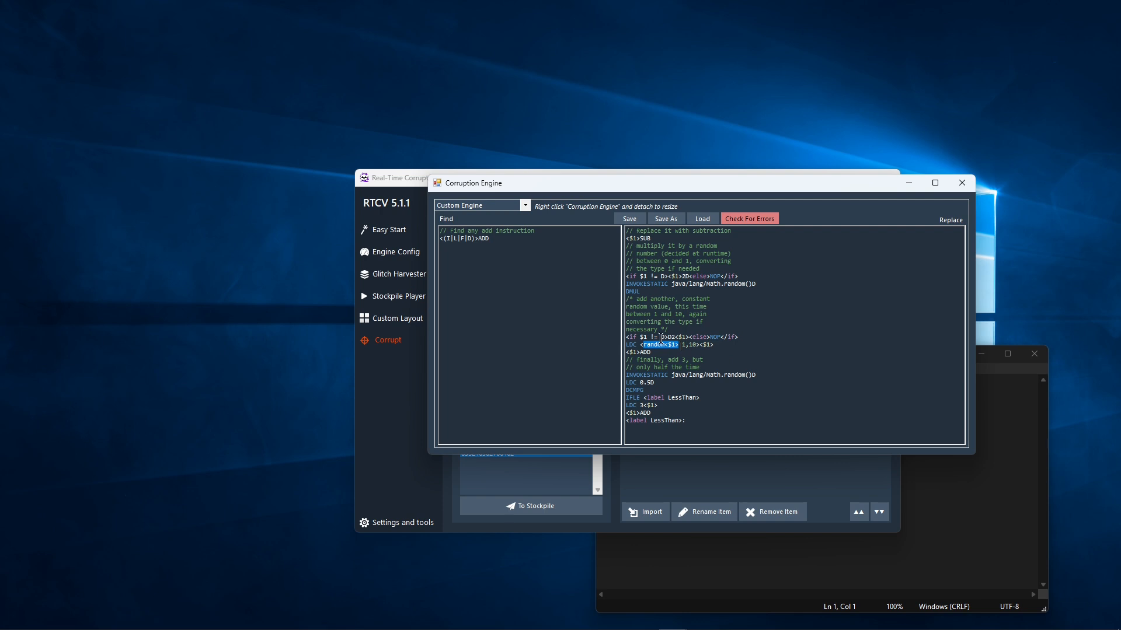
# Glance through the engine list, try adding the letter I after "random" in the LDC line, and remove it
pyautogui.click(524, 206)
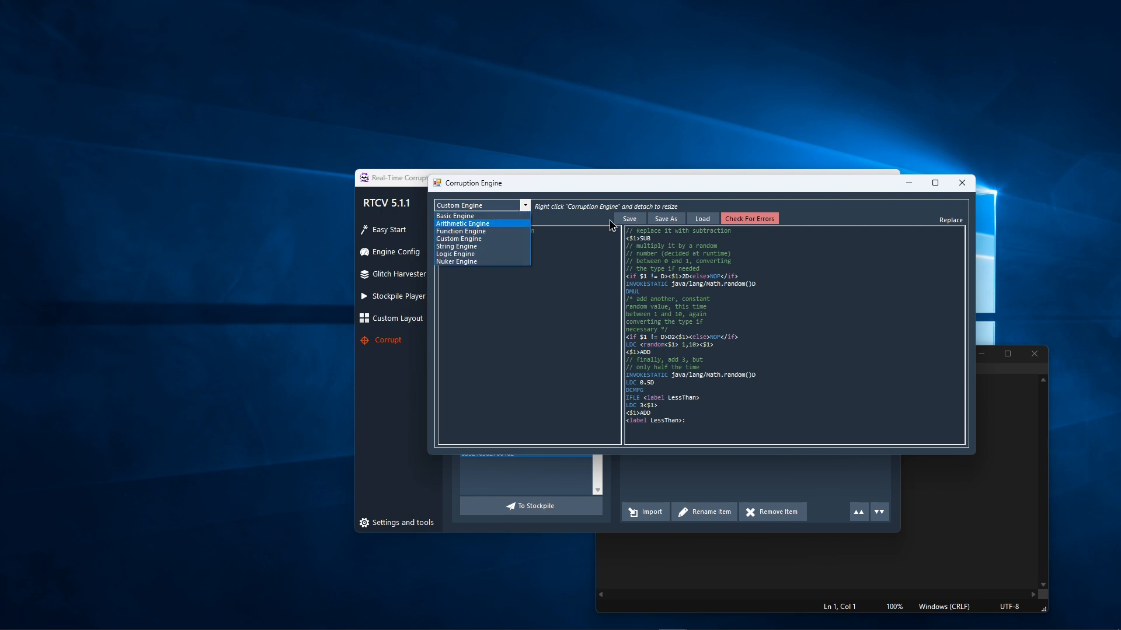
pyautogui.click(667, 344)
pyautogui.click(667, 343)
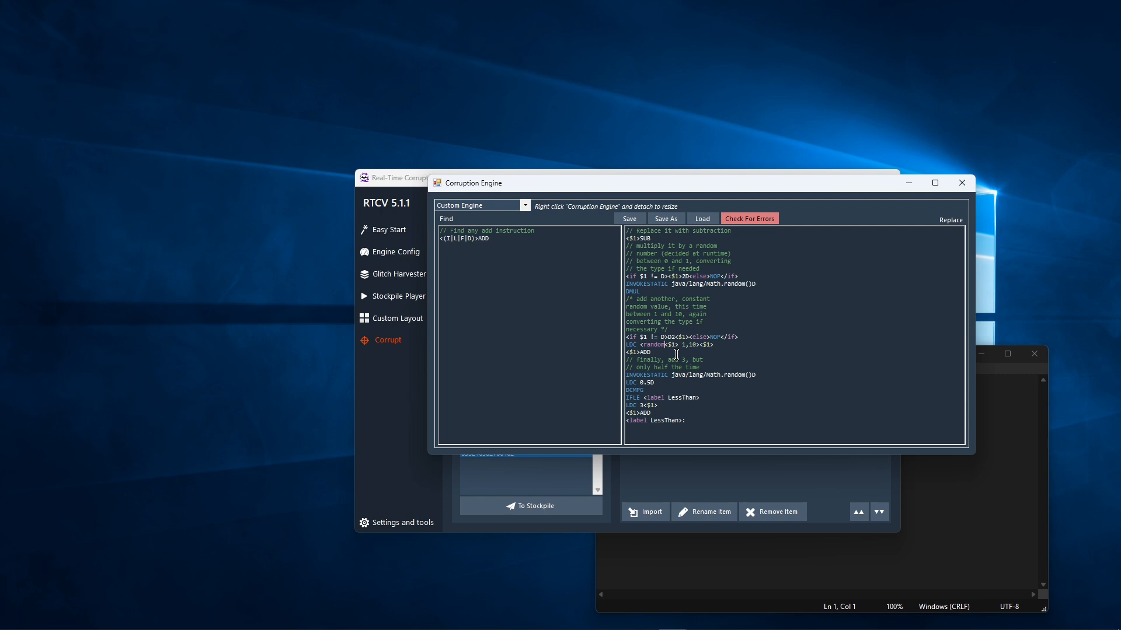
pyautogui.write('I')
pyautogui.press('BackSpace')
# Examine the random LDC value, the ADD line and the half-the-time comparison that ends with the LessThan label
pyautogui.doubleClick(633, 345)
pyautogui.moveTo(699, 345); pyautogui.dragTo(643, 345)
pyautogui.doubleClick(706, 345)
pyautogui.moveTo(654, 352); pyautogui.dragTo(598, 350)
pyautogui.moveTo(769, 373); pyautogui.dragTo(596, 370)
pyautogui.moveTo(660, 384); pyautogui.dragTo(627, 385)
pyautogui.moveTo(687, 359); pyautogui.dragTo(667, 357)
pyautogui.moveTo(643, 397); pyautogui.dragTo(624, 420)
# Try deleting characters before the label tag in the IFLE line, and undo the deletions
pyautogui.click(643, 398)
pyautogui.press('BackSpace')
pyautogui.press('BackSpace')
pyautogui.hotkey('ctrl', 'z')
pyautogui.hotkey('ctrl', 'z')
# Examine the LessThan label and the whole Replace code, and check the custom engine code for errors
pyautogui.moveTo(669, 397); pyautogui.dragTo(611, 426)
pyautogui.moveTo(711, 400); pyautogui.dragTo(640, 398)
pyautogui.click(729, 422)
pyautogui.moveTo(728, 422); pyautogui.dragTo(607, 242)
pyautogui.click(718, 298)
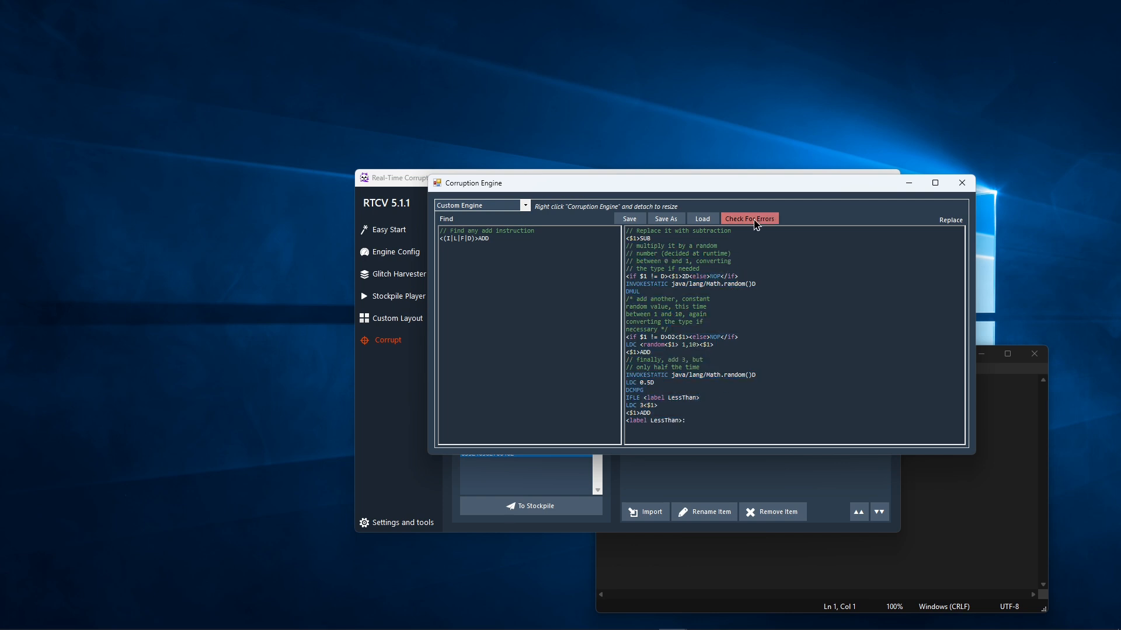
pyautogui.click(742, 220)
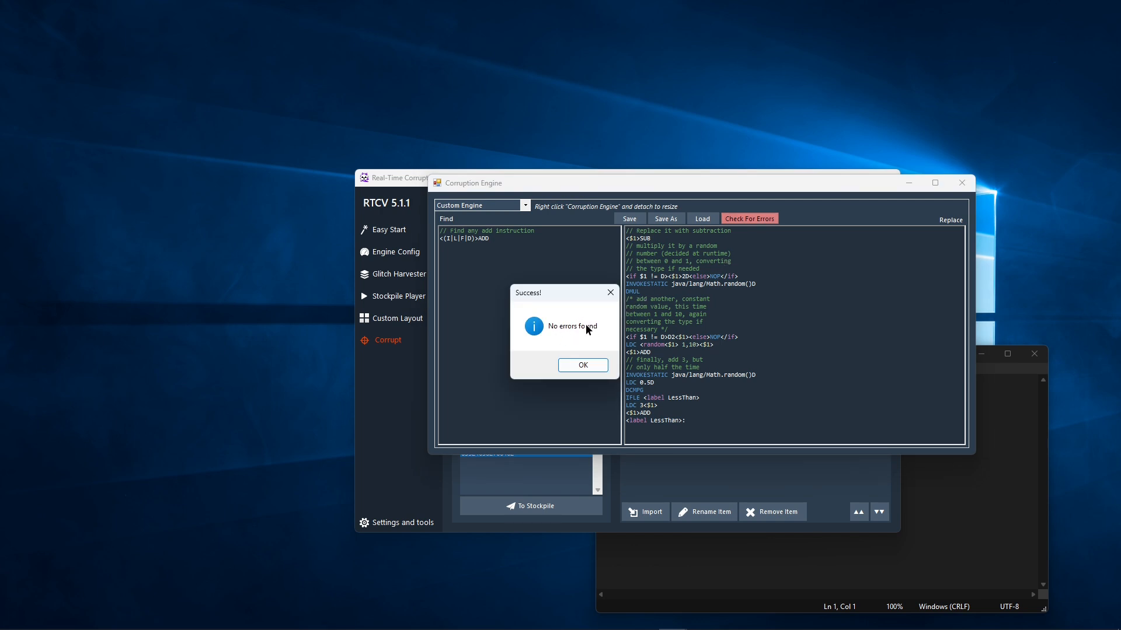
# Try "owhgjfoiwhegwoi" as the whole Replace code, check it for errors, and decline to see more of them
pyautogui.click(583, 366)
pyautogui.click(722, 419)
pyautogui.hotkey('ctrl', 'a')
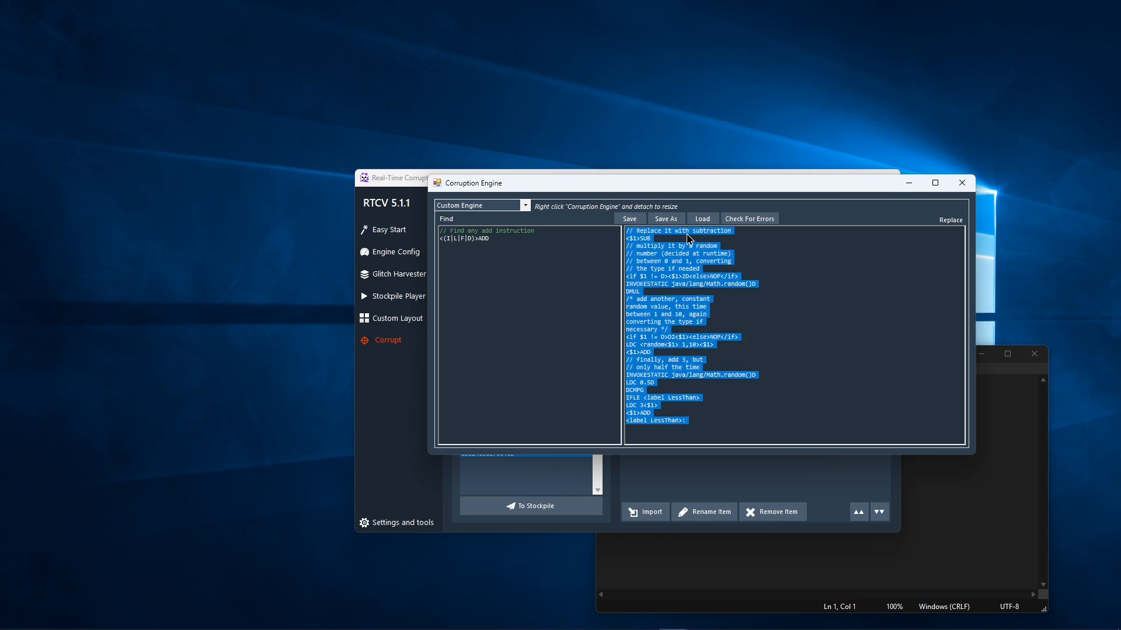
pyautogui.write('owhgjfoiwhegwoi')
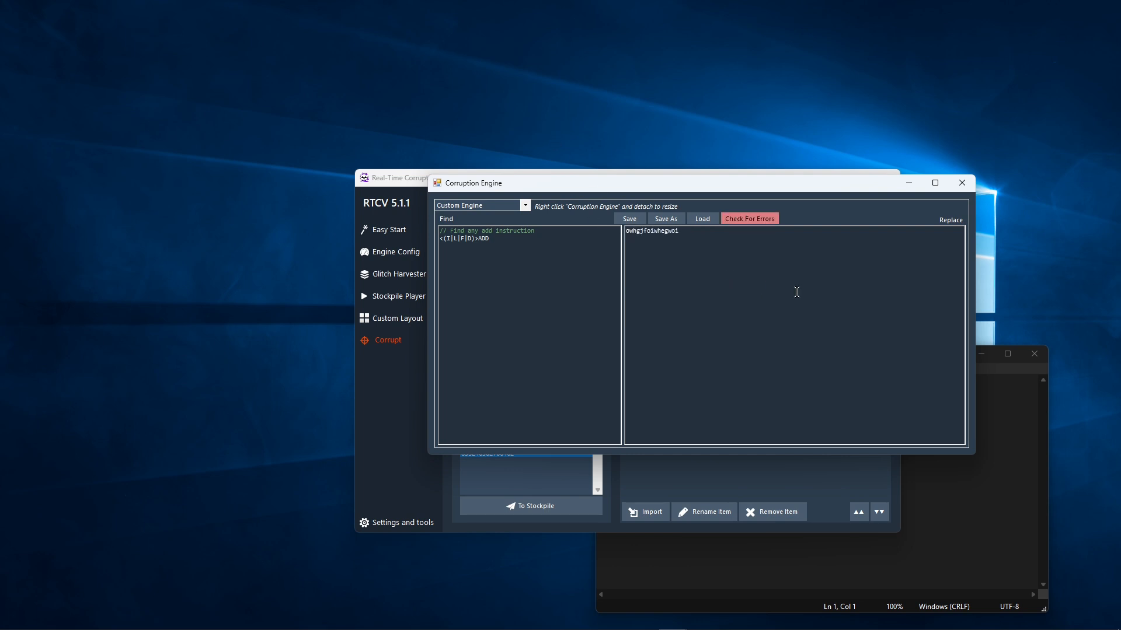
pyautogui.hotkey('ctrl', 'a')
pyautogui.click(743, 247)
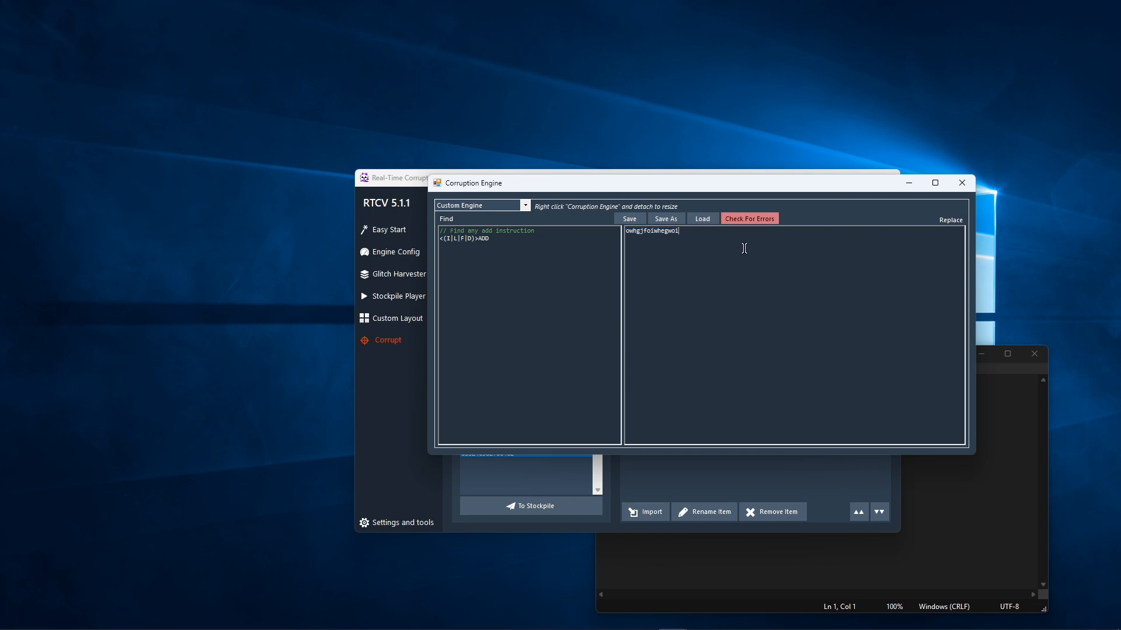
pyautogui.click(752, 220)
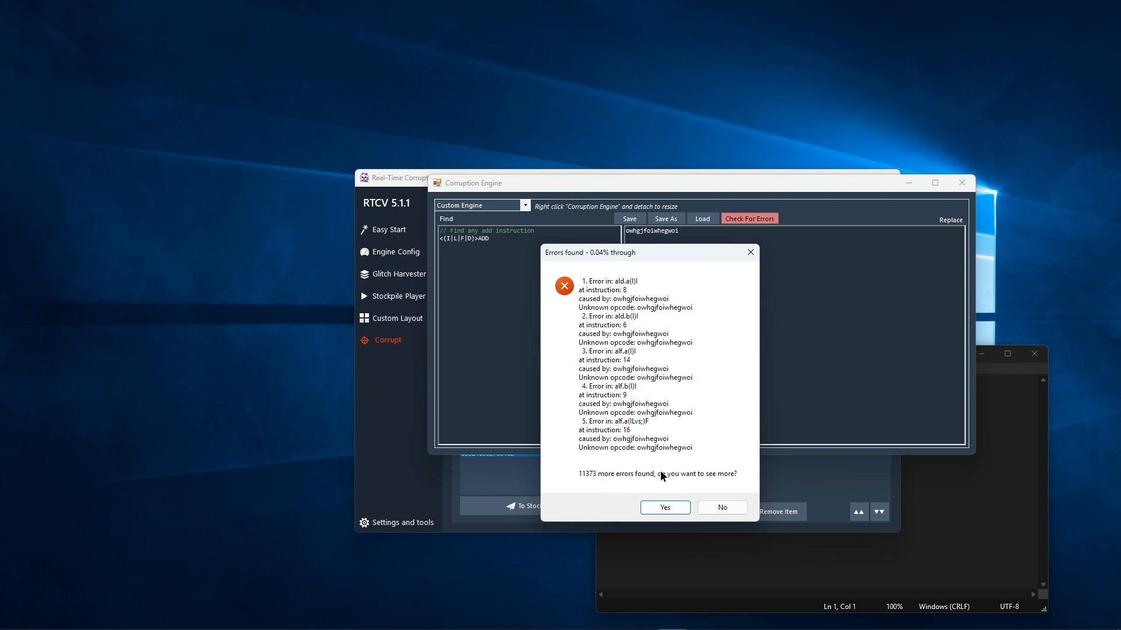
pyautogui.click(723, 507)
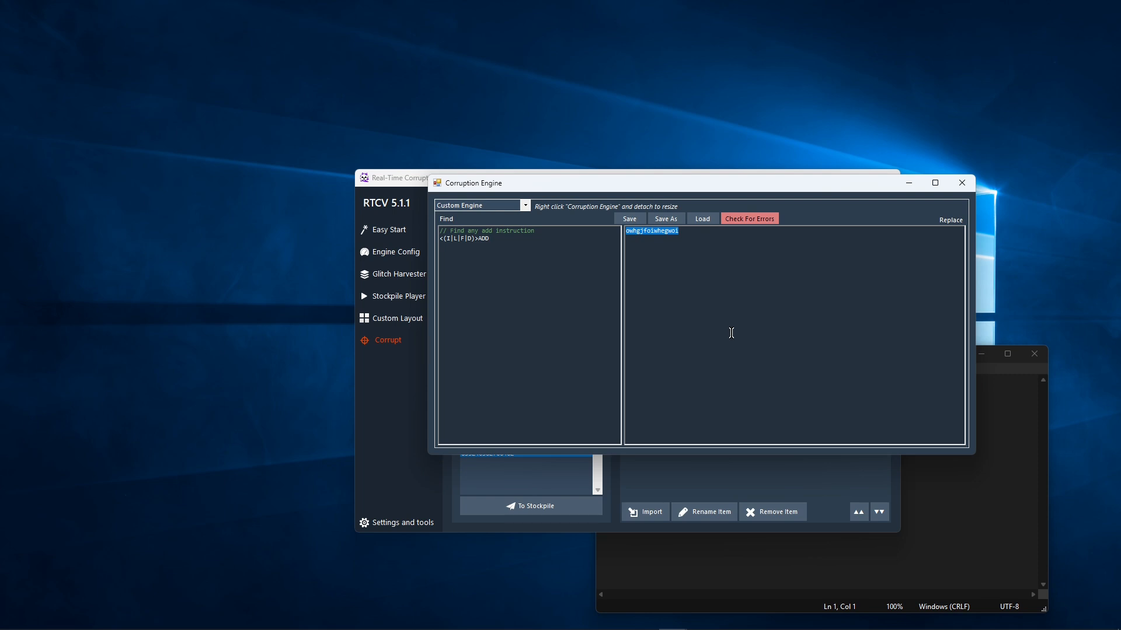
# Replace the whole Replace code with "LDC 5.2I", check it for errors, and dismiss the error report
pyautogui.write('LDC 5.2I')
pyautogui.moveTo(637, 233); pyautogui.dragTo(662, 237)
pyautogui.click(750, 221)
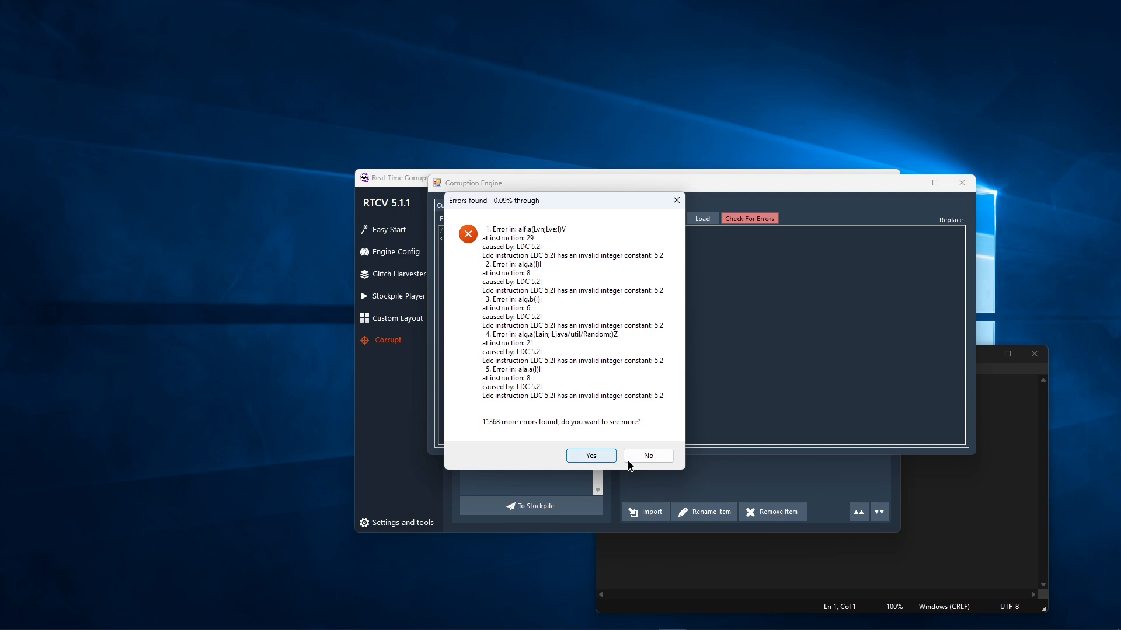
pyautogui.click(647, 456)
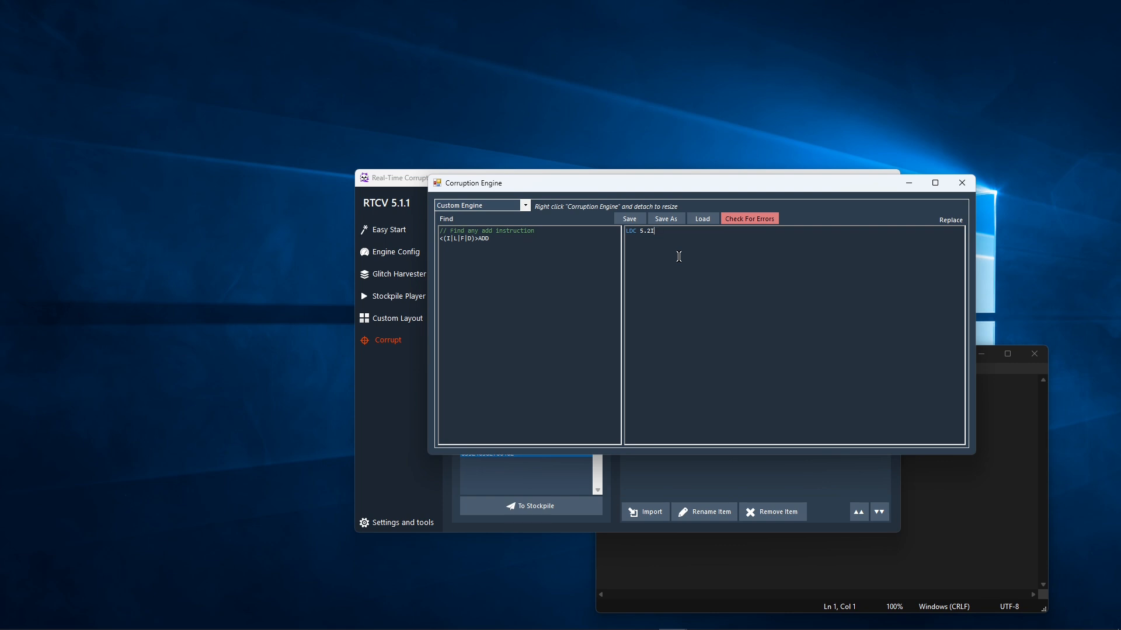
# Change the constant in the Replace code to 5.2F and check the code for errors again
pyautogui.press('BackSpace')
pyautogui.click(762, 219)
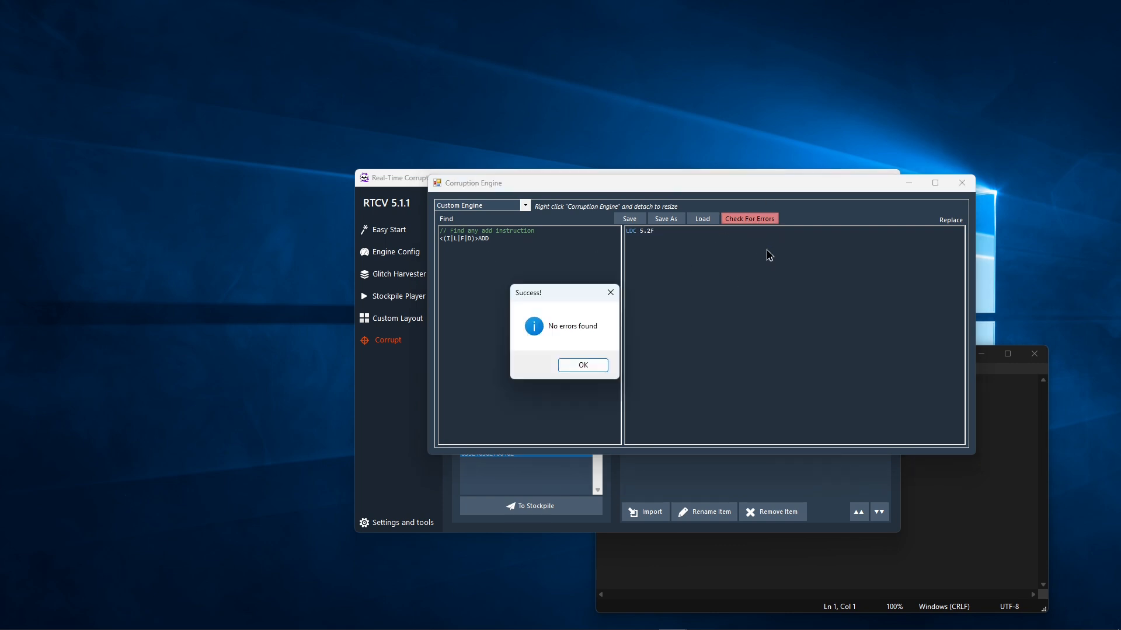
pyautogui.click(605, 361)
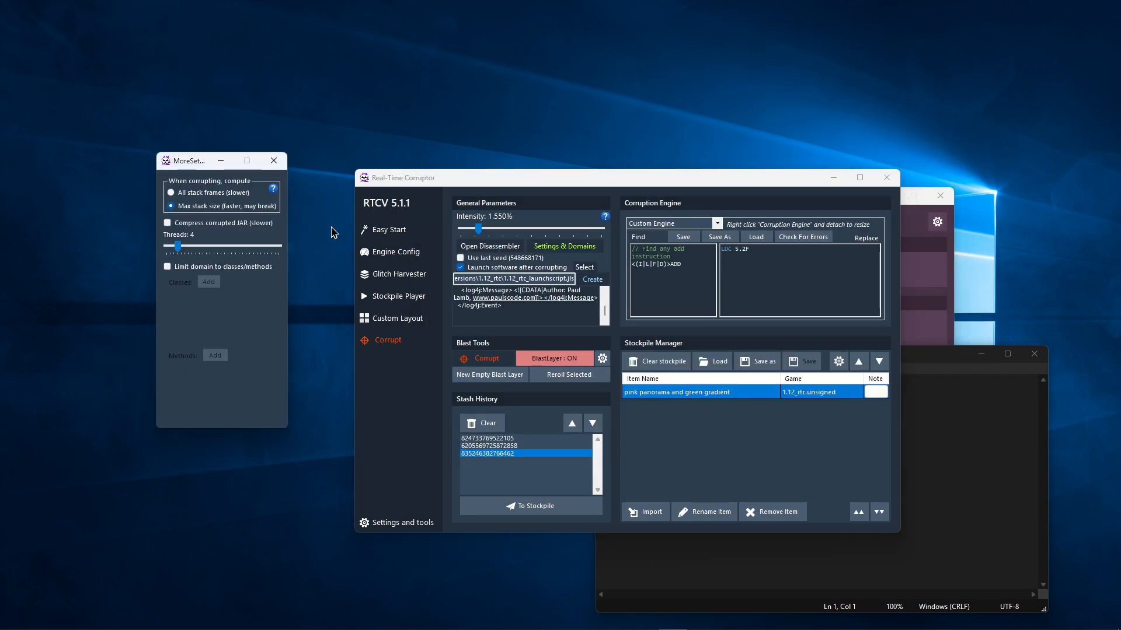
# Place the extra settings window beside the main window and read the help on computing stack frames and max stack size
pyautogui.moveTo(200, 168); pyautogui.dragTo(729, 236)
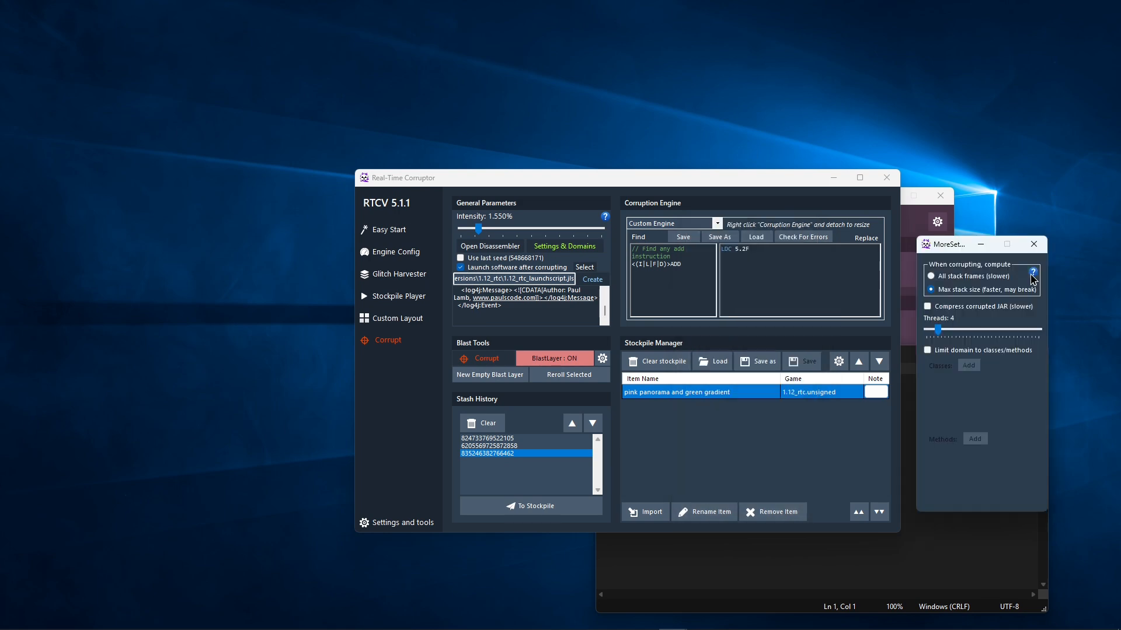
pyautogui.click(1032, 274)
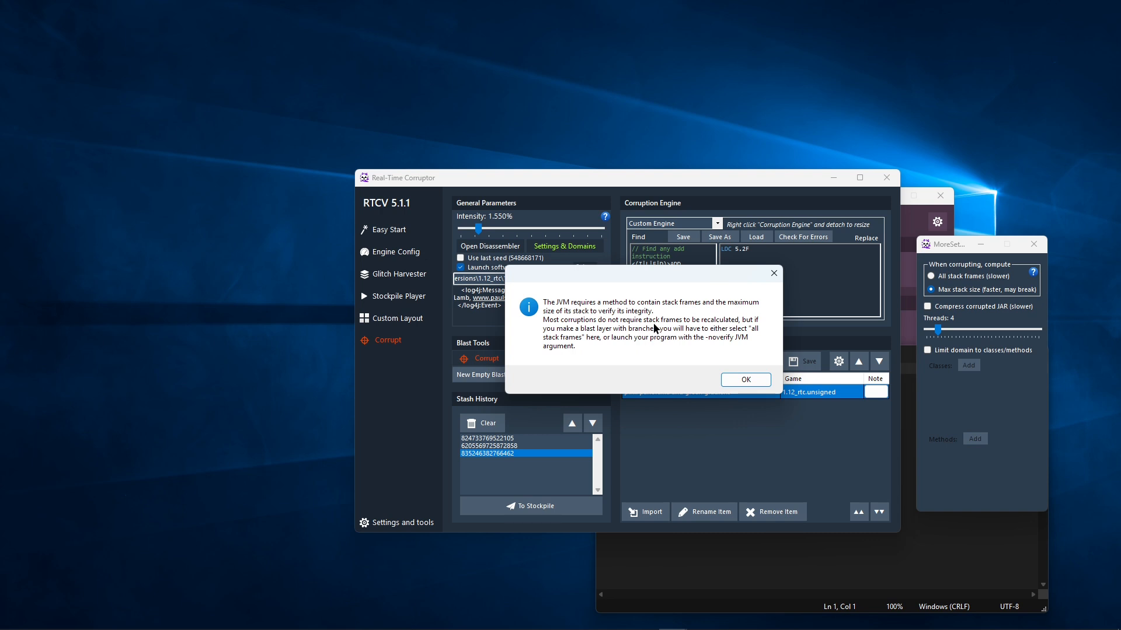
pyautogui.moveTo(671, 290); pyautogui.dragTo(624, 348)
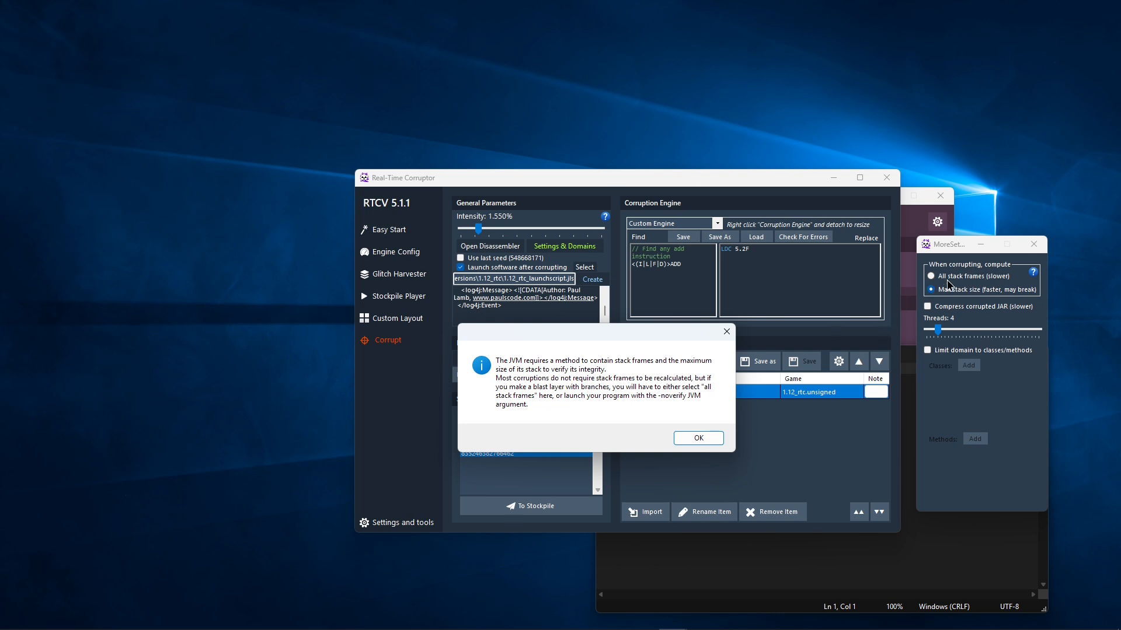
pyautogui.click(698, 438)
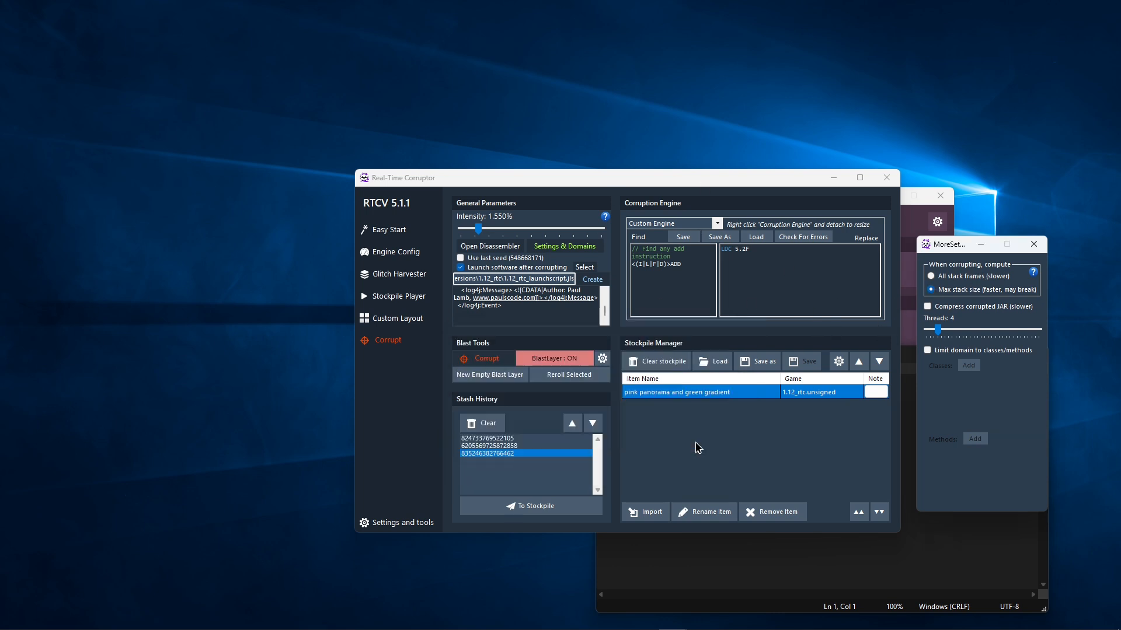
# Examine the "Launch with -noverify?" option in FileStub, and rearrange the main and extra settings windows side by side
pyautogui.moveTo(792, 186); pyautogui.dragTo(637, 198)
pyautogui.click(826, 352)
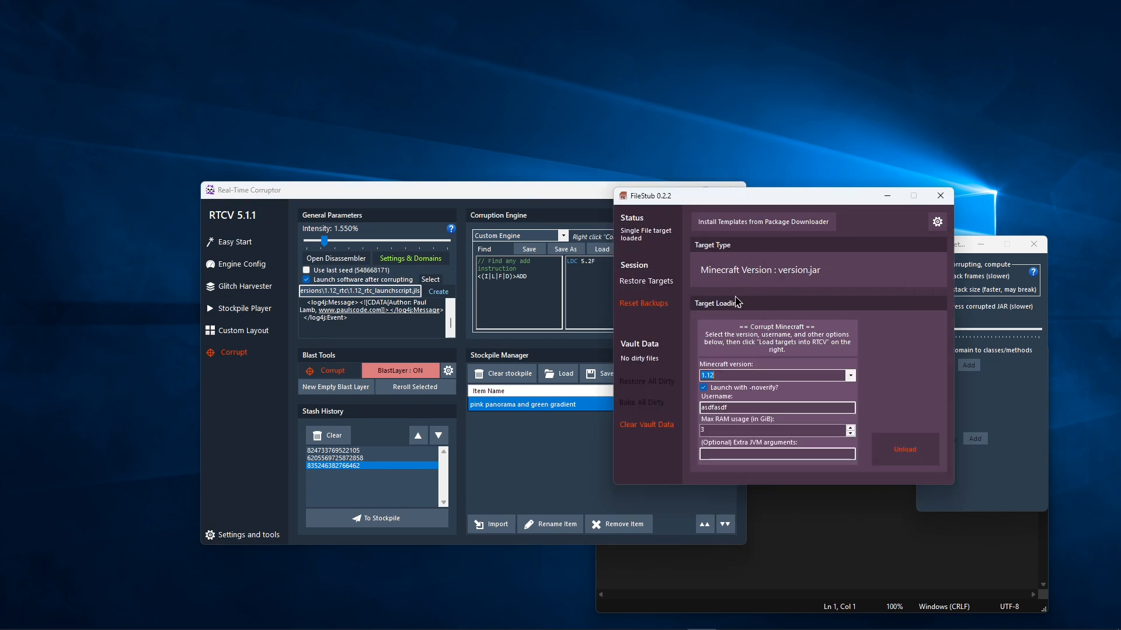
pyautogui.click(983, 293)
pyautogui.moveTo(945, 252); pyautogui.dragTo(940, 251)
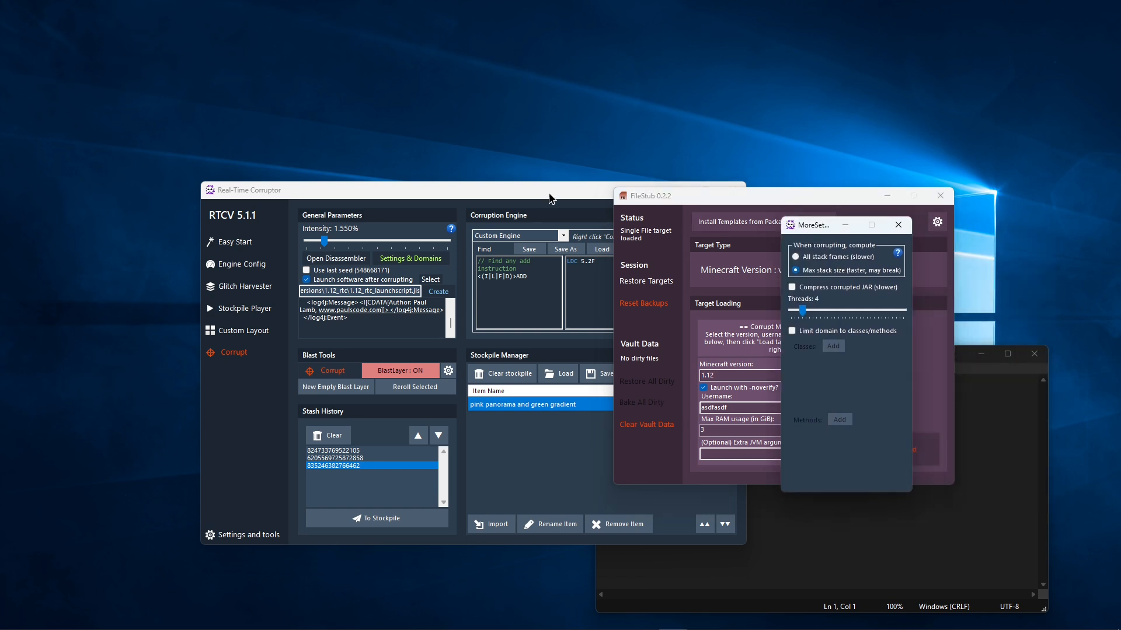
pyautogui.moveTo(547, 192); pyautogui.dragTo(585, 184)
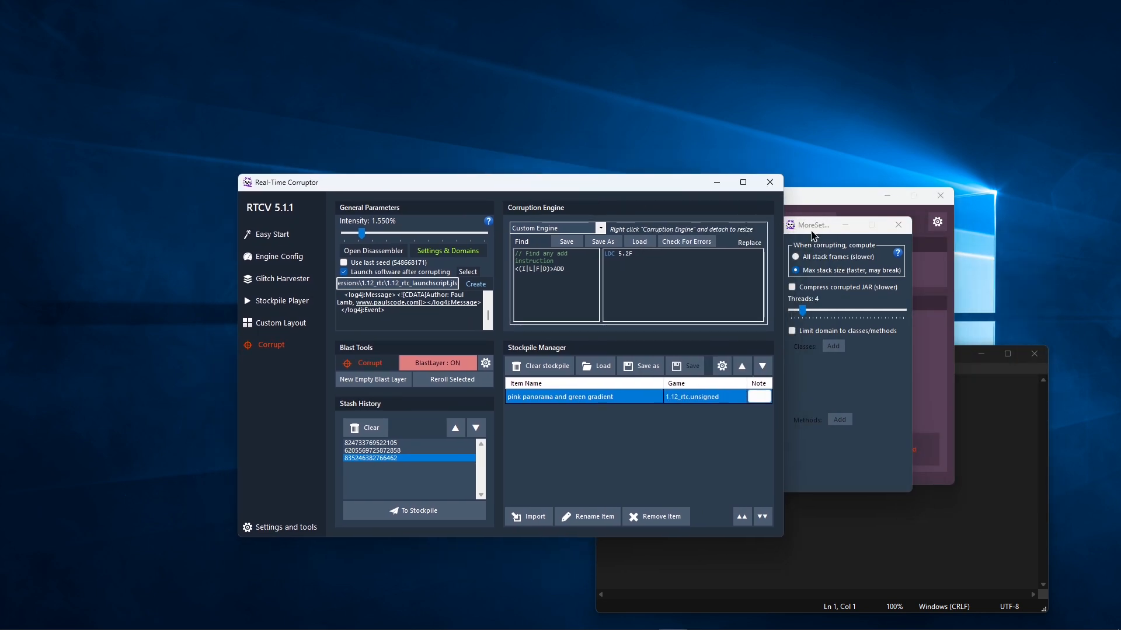
pyautogui.moveTo(810, 232); pyautogui.dragTo(813, 229)
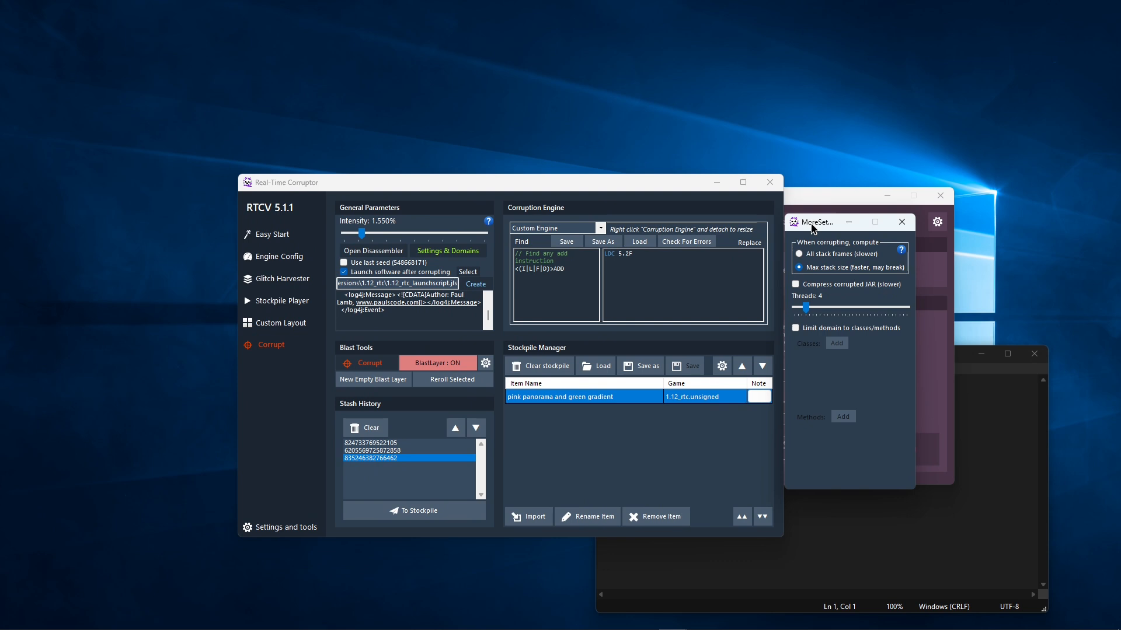
# Try the Compress corrupted JAR option, turn it off again, and enable limiting the domain to classes/methods
pyautogui.click(842, 286)
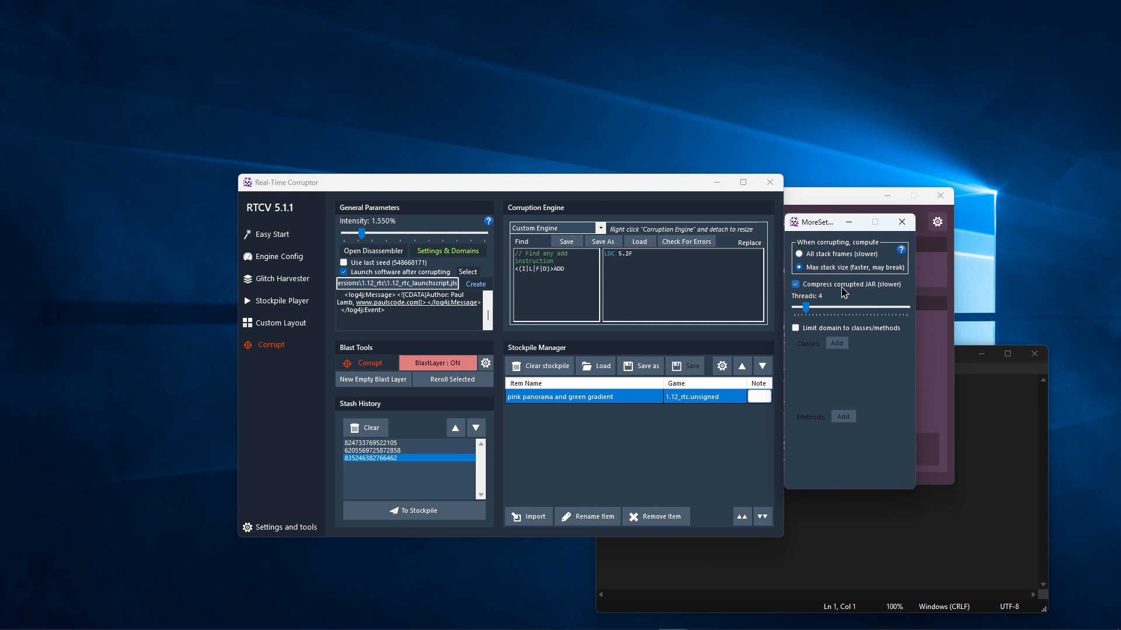
pyautogui.click(893, 290)
pyautogui.click(822, 329)
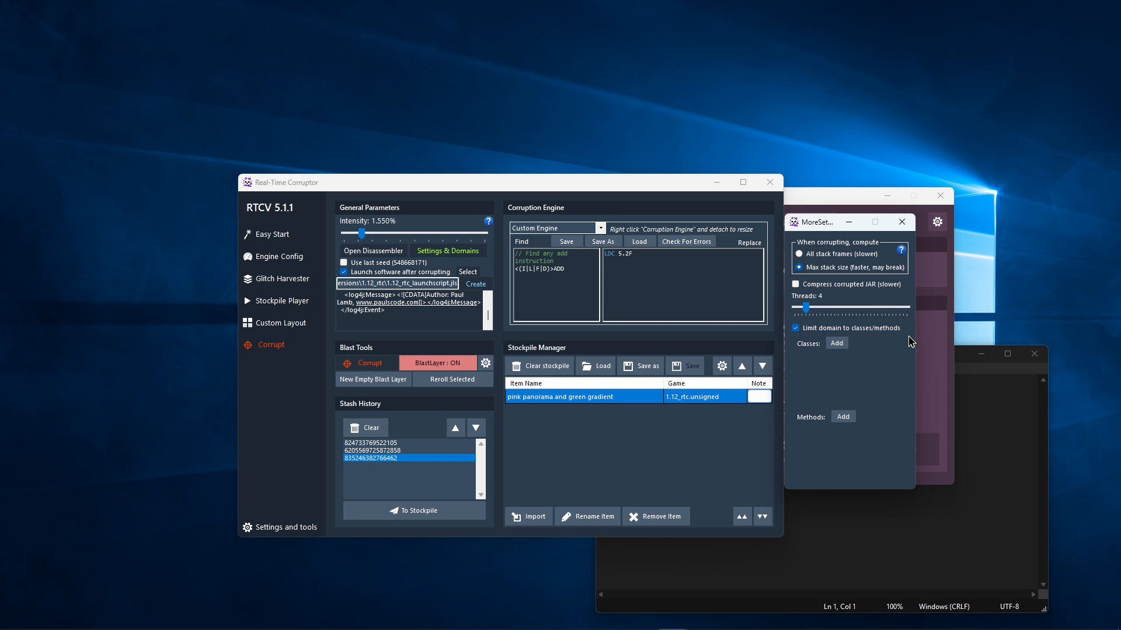
# Add a class entry to the domain limit, try CowModelRenderer and net/ in it, and leave it empty
pyautogui.click(837, 344)
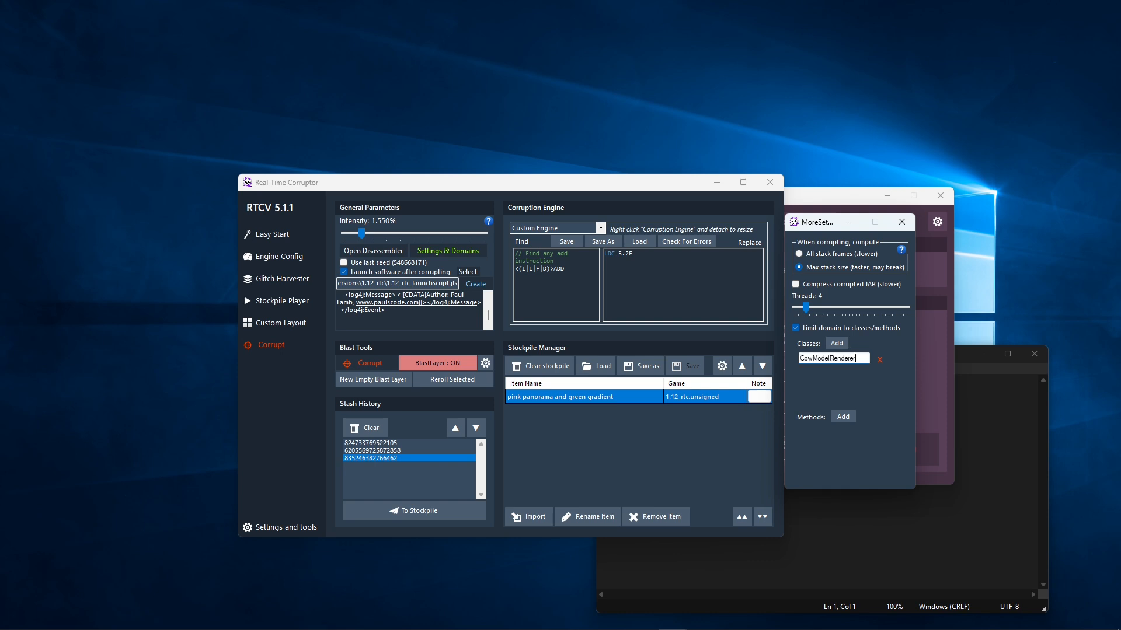
pyautogui.hotkey('ctrl', 'a')
pyautogui.press('BackSpace')
pyautogui.write('net/')
pyautogui.hotkey('ctrl', 'a')
pyautogui.press('BackSpace')
# Add a second, empty class entry and a method entry reading "add(II)I" to the domain limit
pyautogui.click(837, 344)
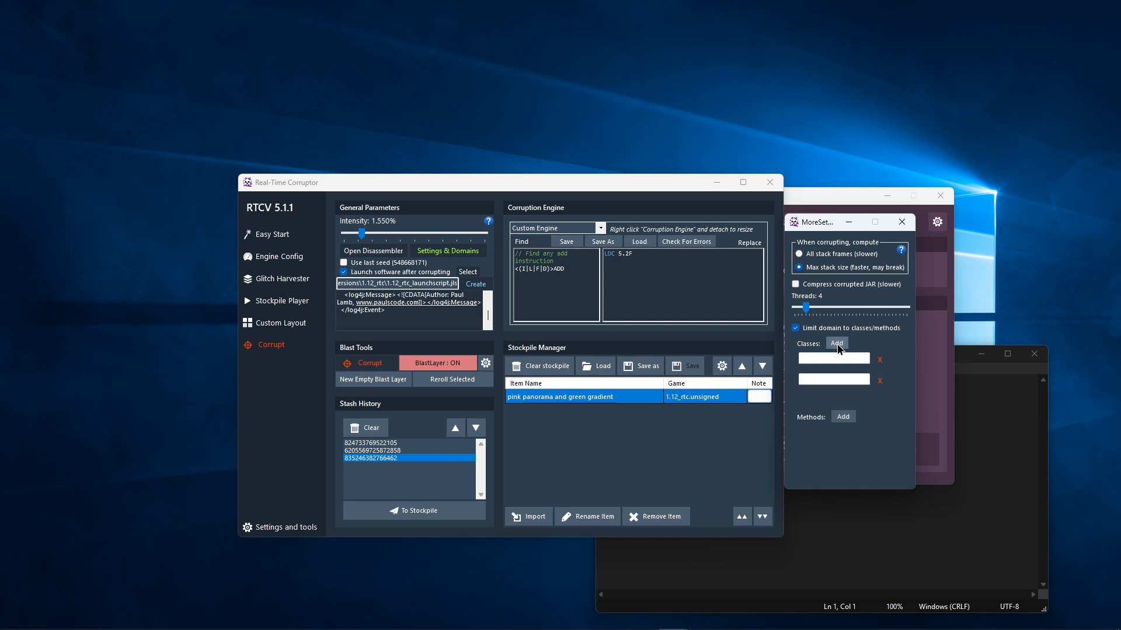
pyautogui.click(845, 418)
pyautogui.click(1069, 364)
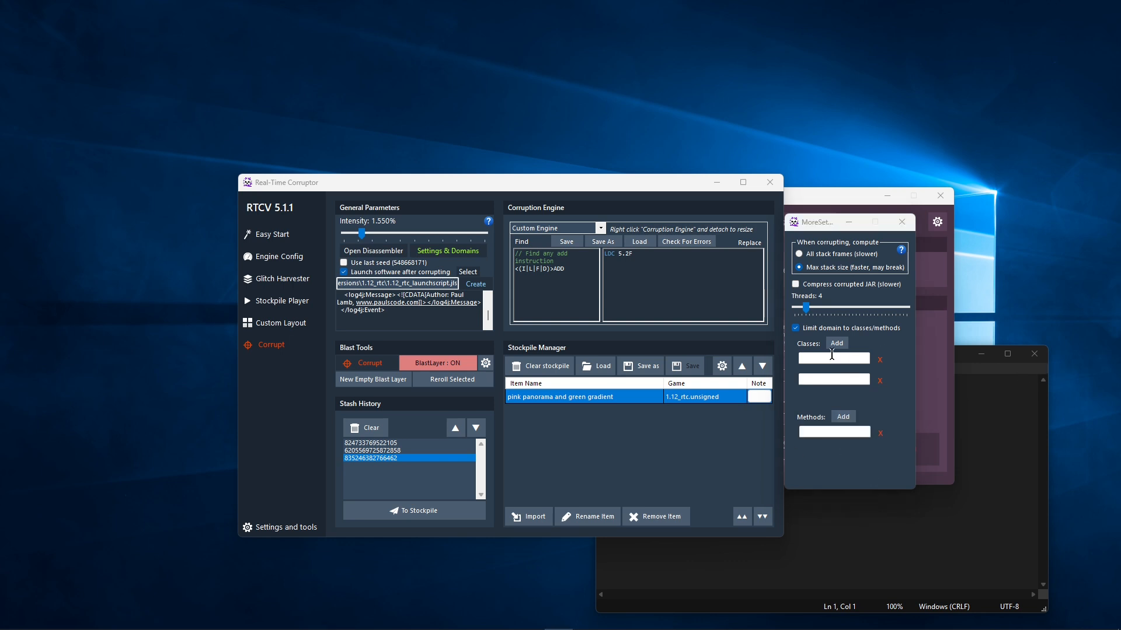
pyautogui.click(816, 431)
pyautogui.write('add(II)I')
# Remove the second class entry and the method entry from the domain limit, and return to the main corruptor window
pyautogui.click(834, 358)
pyautogui.click(818, 377)
pyautogui.click(880, 380)
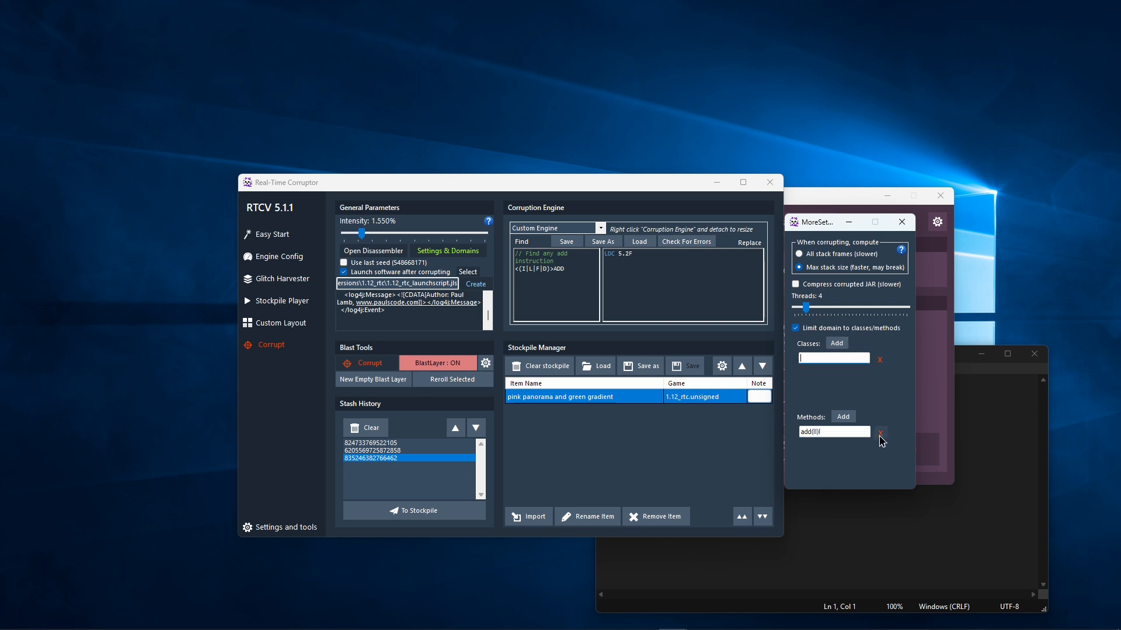
pyautogui.click(880, 433)
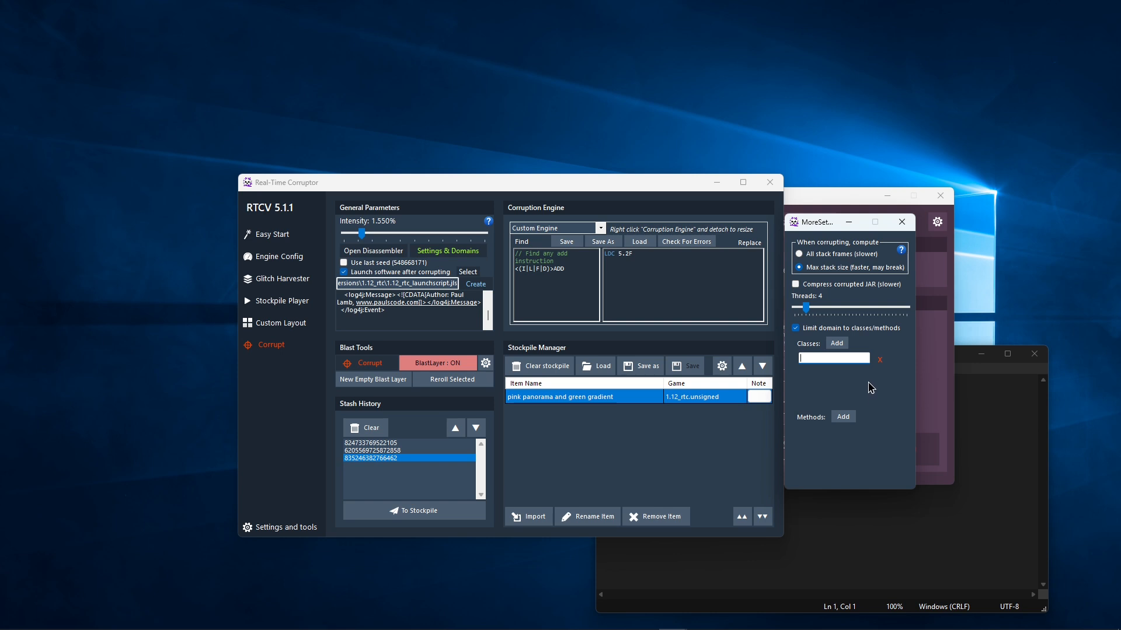
pyautogui.click(699, 444)
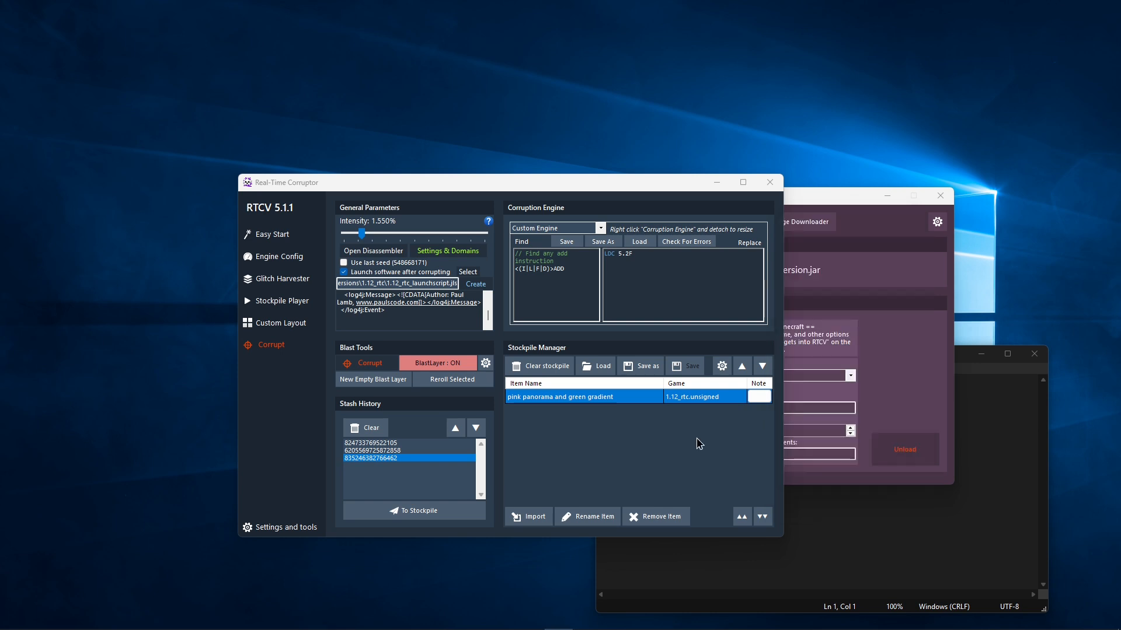